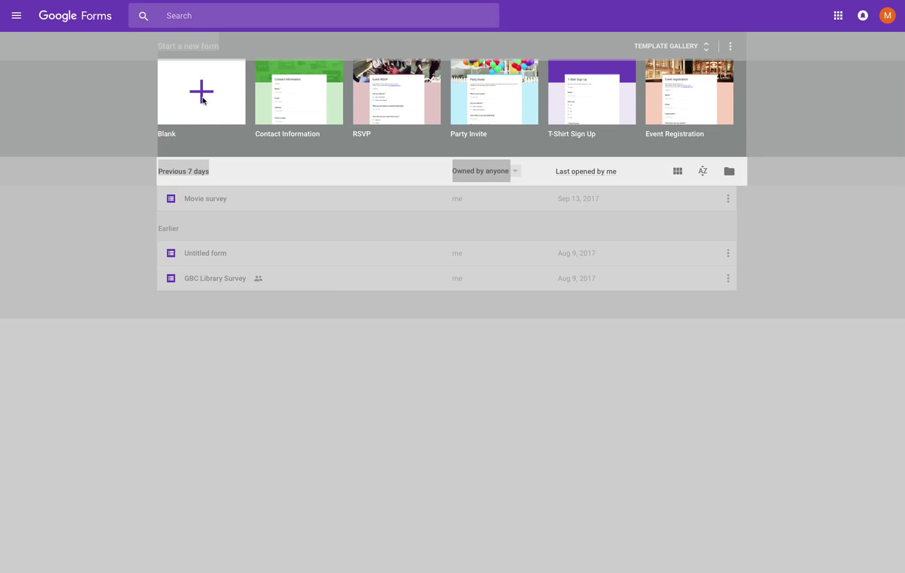
# Create a blank form titled "Welcome to my survey!" with the description "Intro"
pyautogui.click(203, 98)
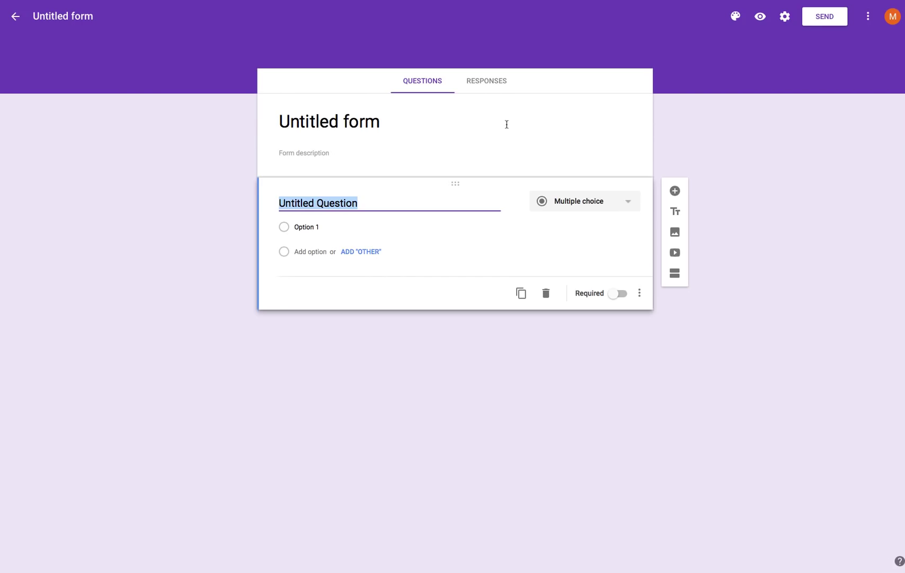
pyautogui.click(299, 124)
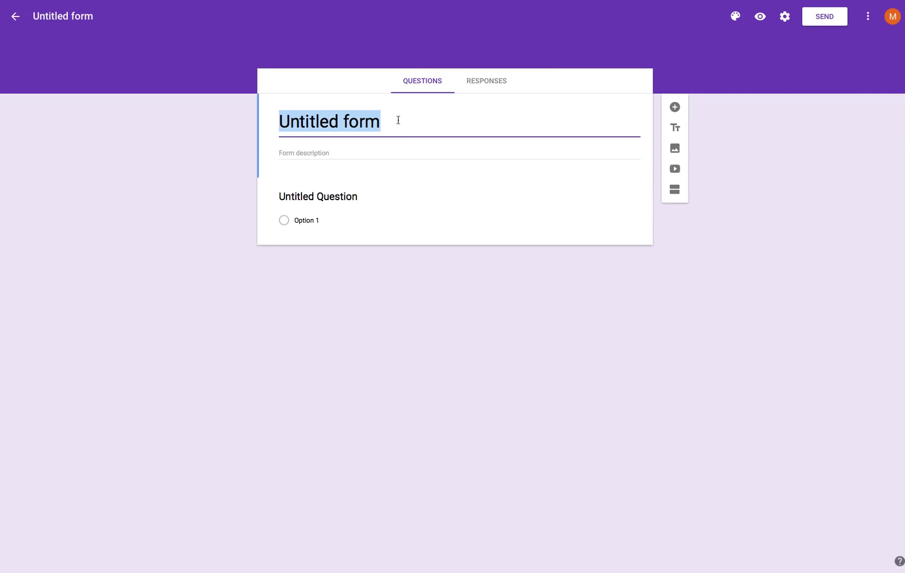
pyautogui.write('W')
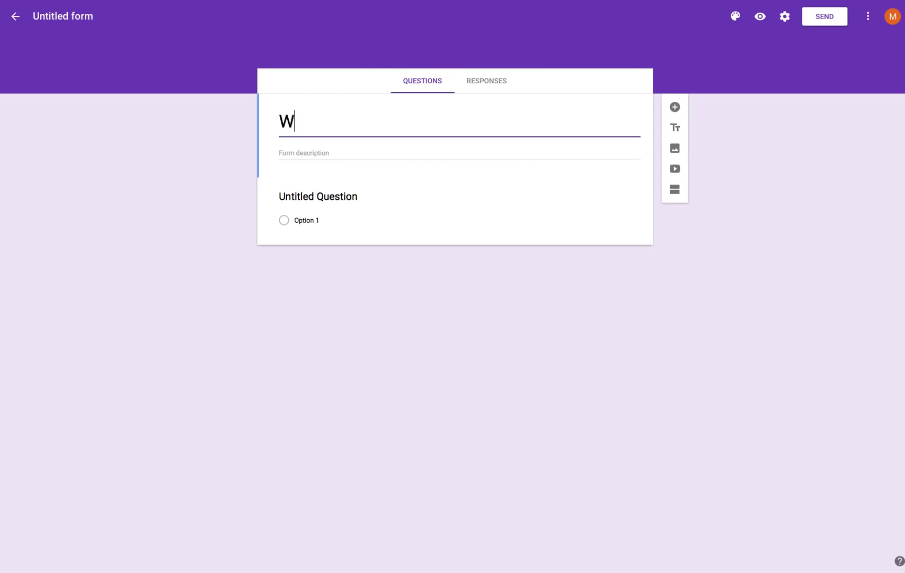
pyautogui.write('elcome to ')
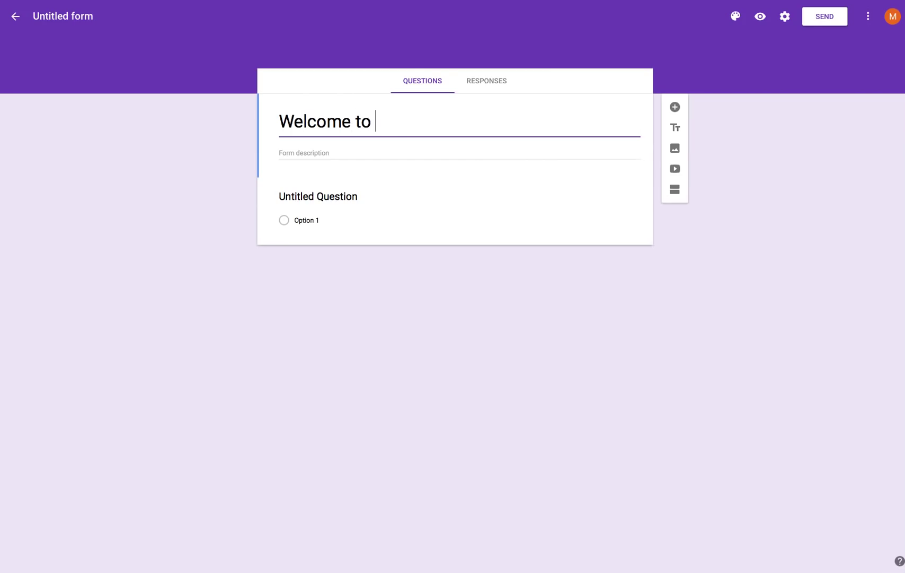
pyautogui.write('my survey!')
pyautogui.click(295, 153)
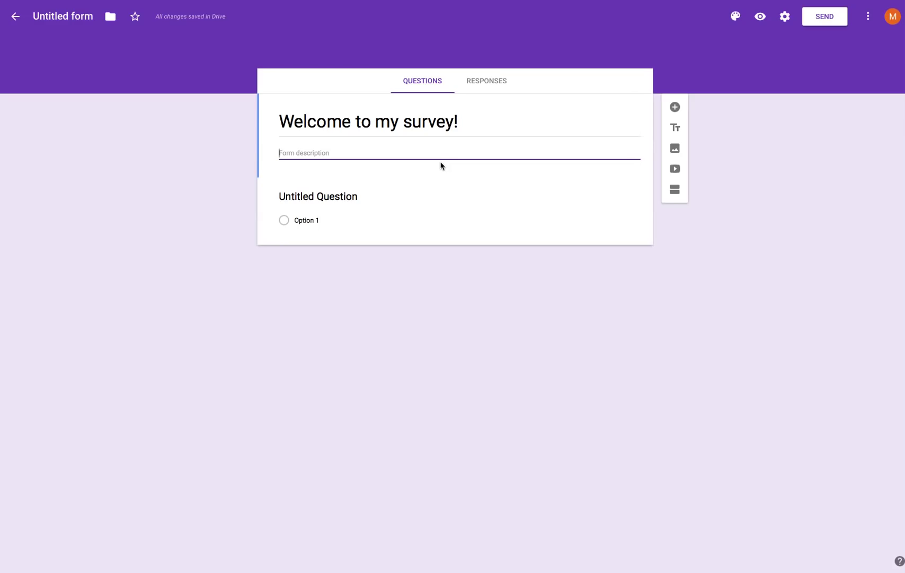
pyautogui.write('Intro')
# Change the untitled question to a linear scale and label 1 "Very dissatisfied" and 5 "Very satisfied"
pyautogui.click(332, 198)
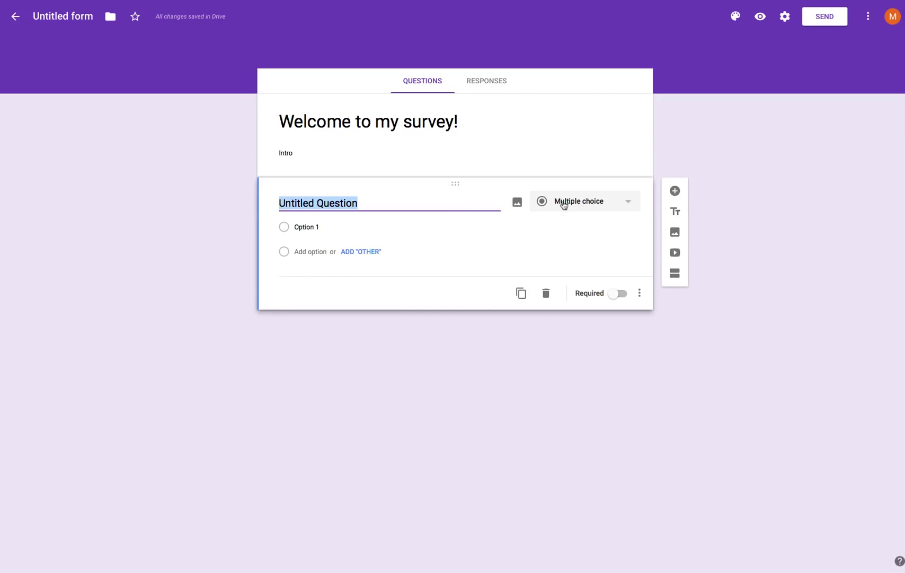
pyautogui.click(629, 204)
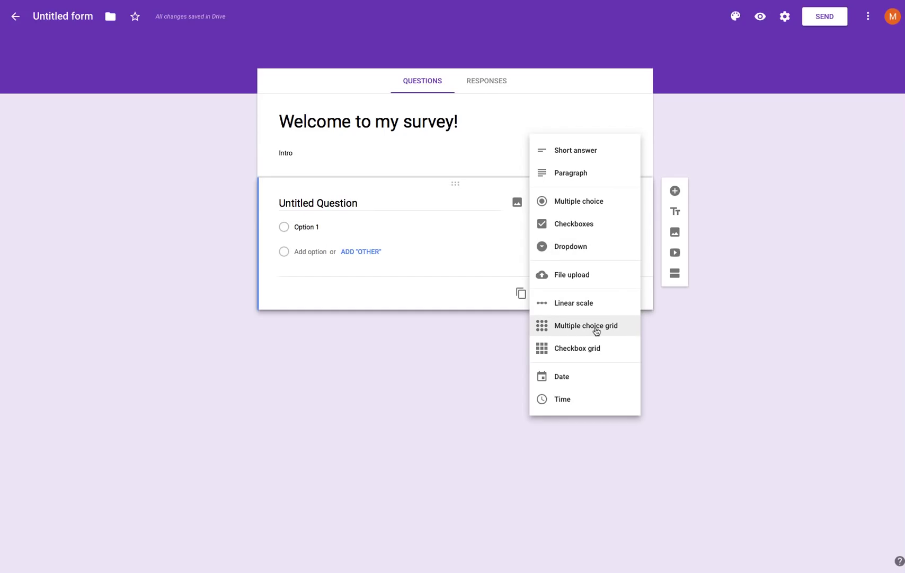
pyautogui.click(575, 304)
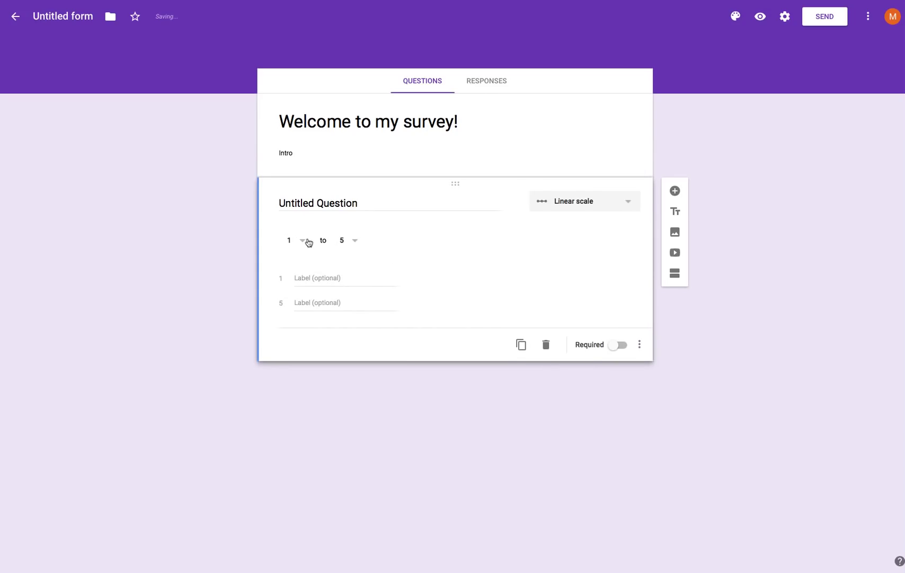
pyautogui.click(298, 277)
pyautogui.write('Very dissatisfied')
pyautogui.click(307, 303)
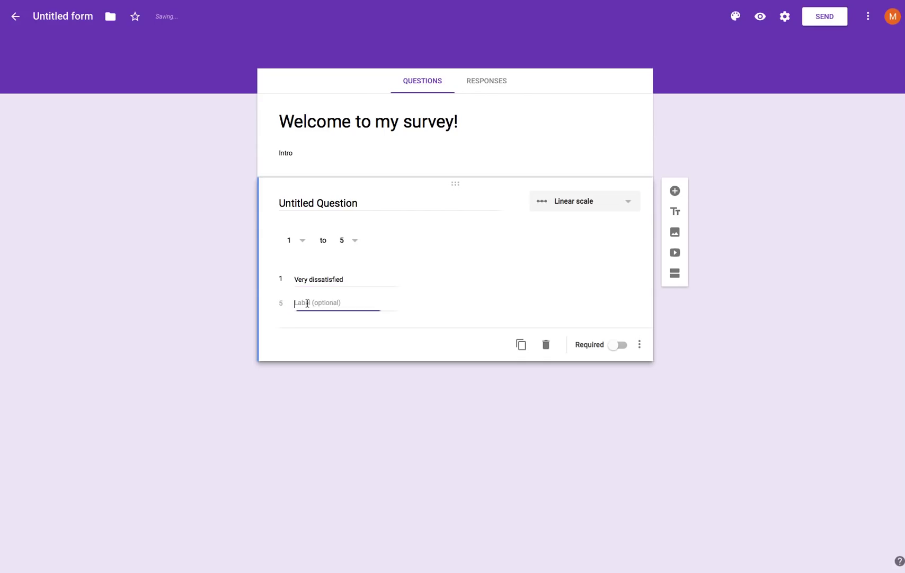
pyautogui.write('Very S')
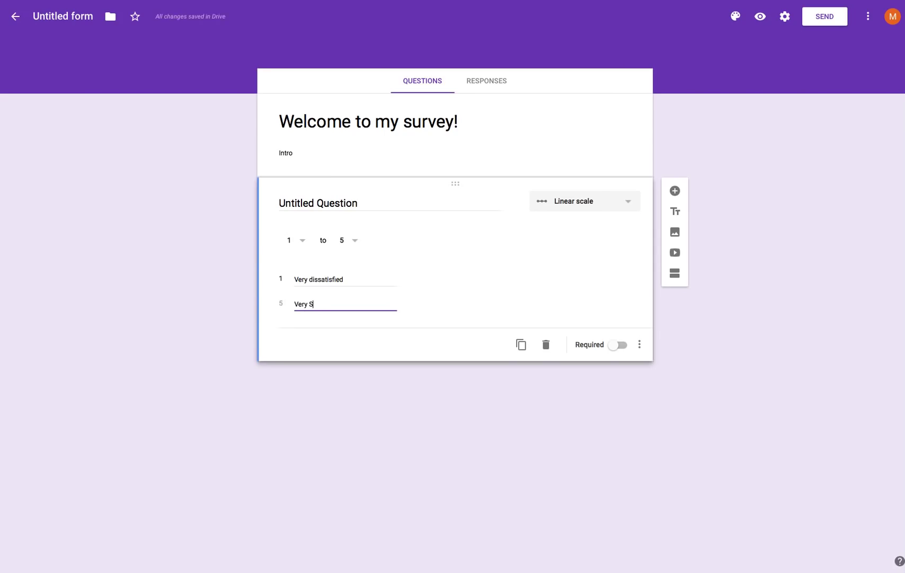
pyautogui.press('BackSpace')
pyautogui.write('satisfied')
# Clear both linear scale labels and change the question type back to Multiple choice
pyautogui.click(281, 203)
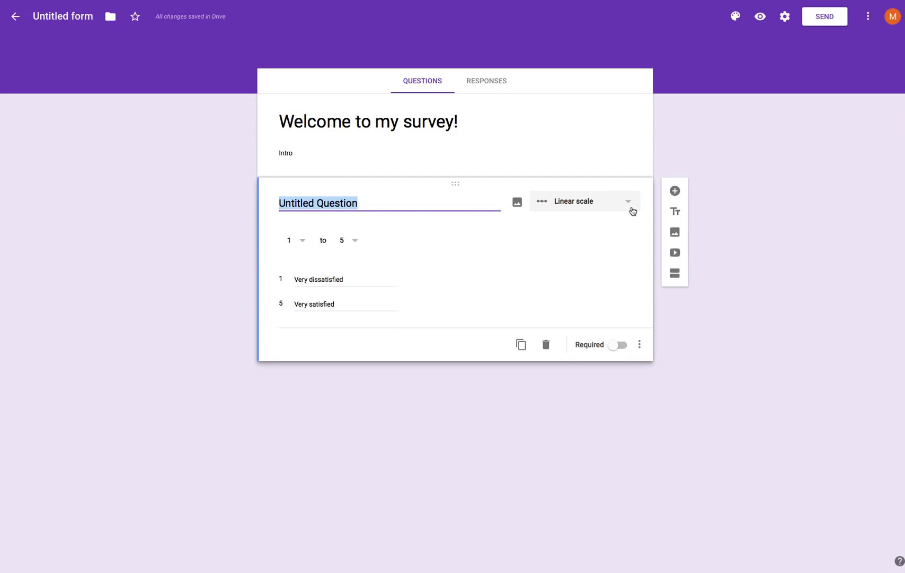
pyautogui.click(354, 278)
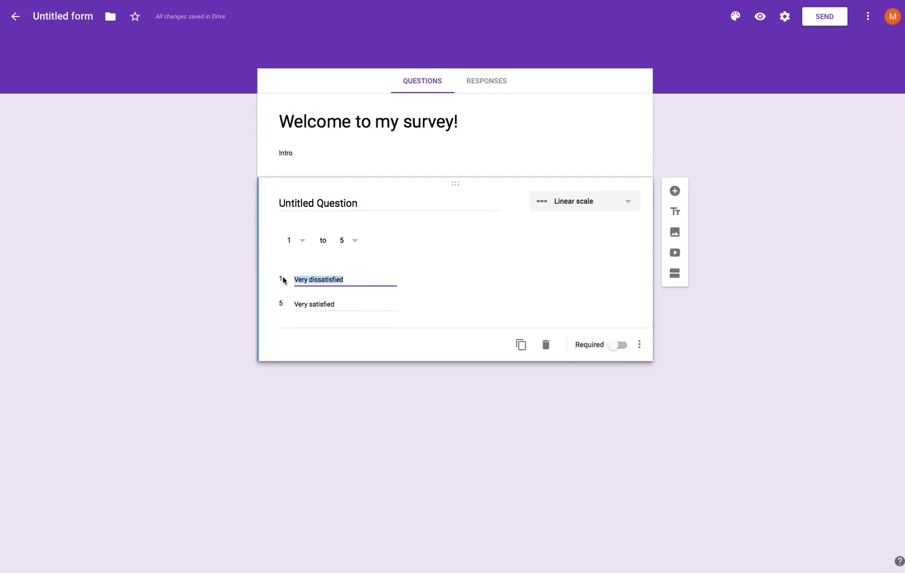
pyautogui.press('BackSpace')
pyautogui.press('Tab')
pyautogui.press('BackSpace')
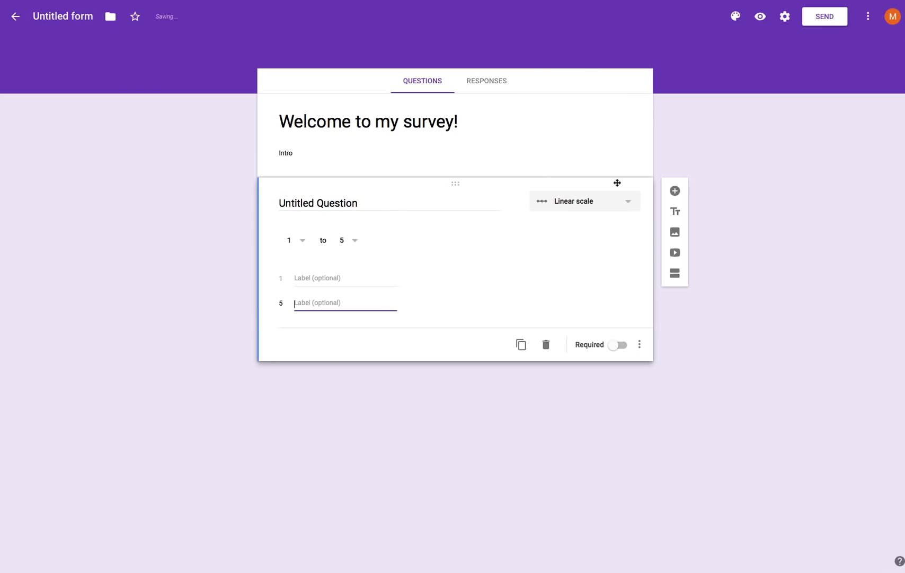
pyautogui.click(627, 205)
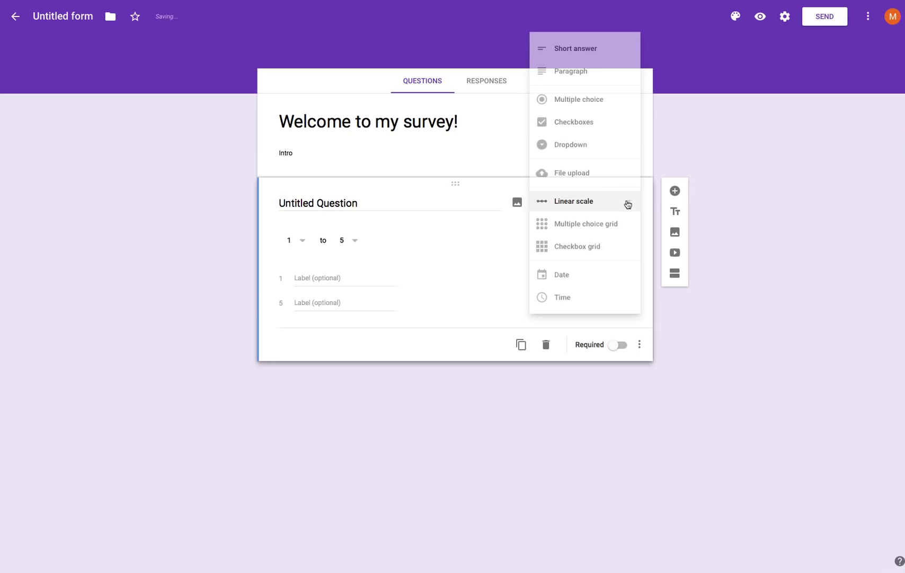
pyautogui.click(583, 100)
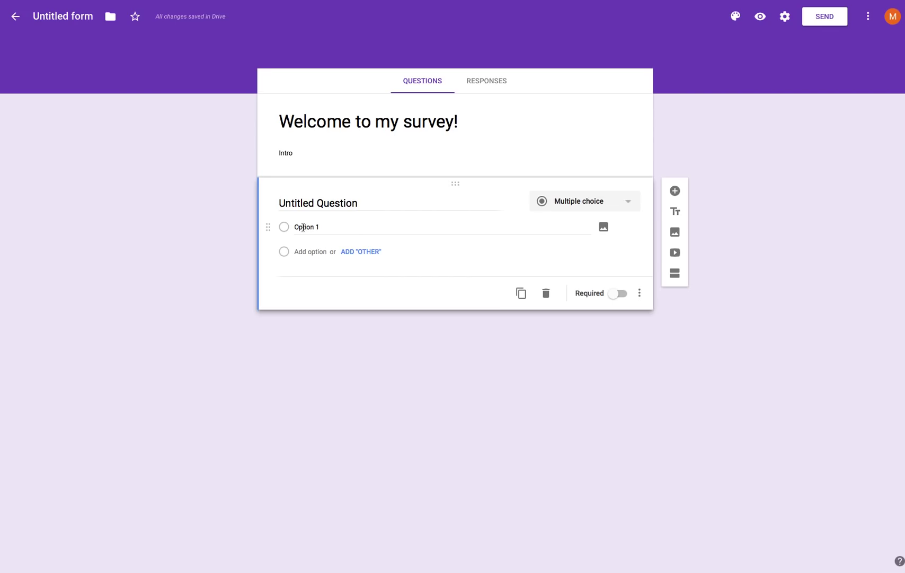
# Set the multiple choice question's text to "Which of the following brands, if any, do you use on a regular basis?"
pyautogui.click(291, 204)
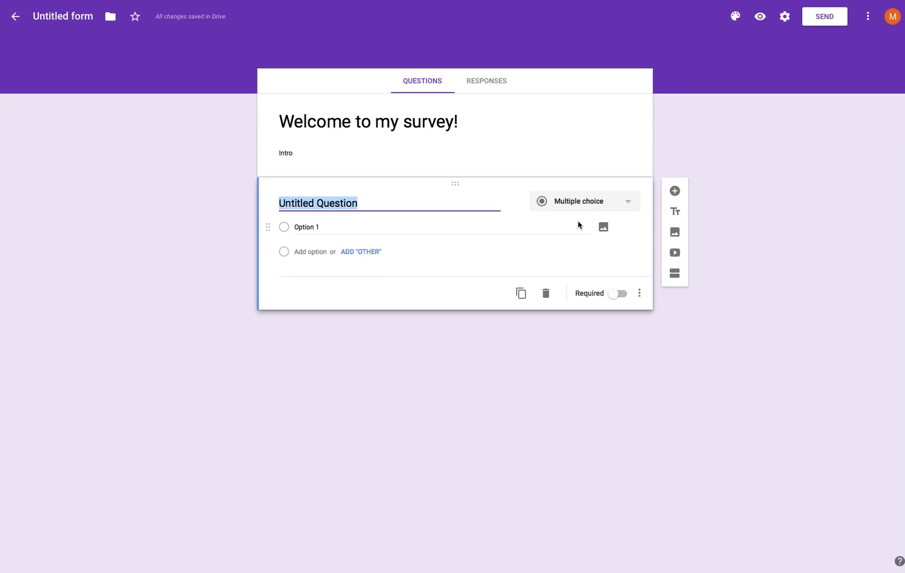
pyautogui.write('Which of the ')
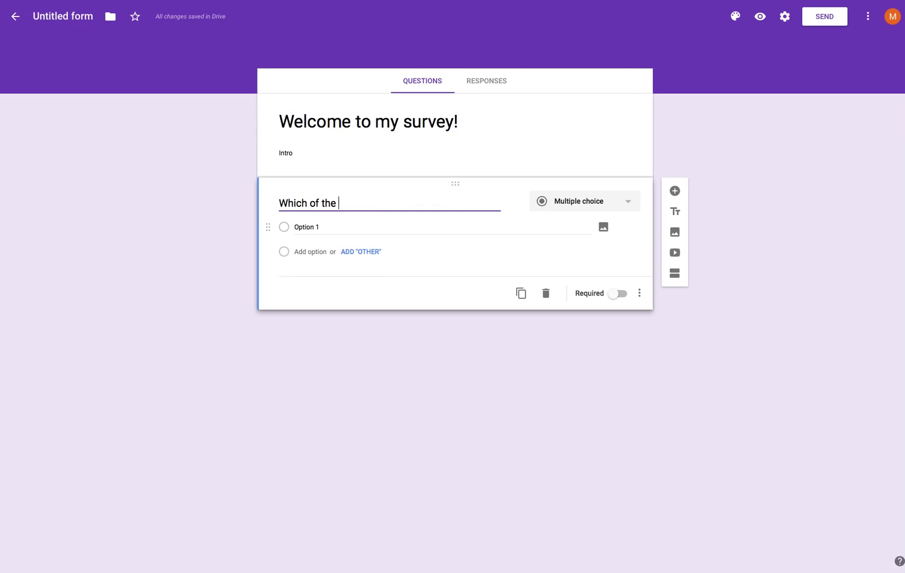
pyautogui.write('following brand')
pyautogui.write('s,')
pyautogui.write('an')
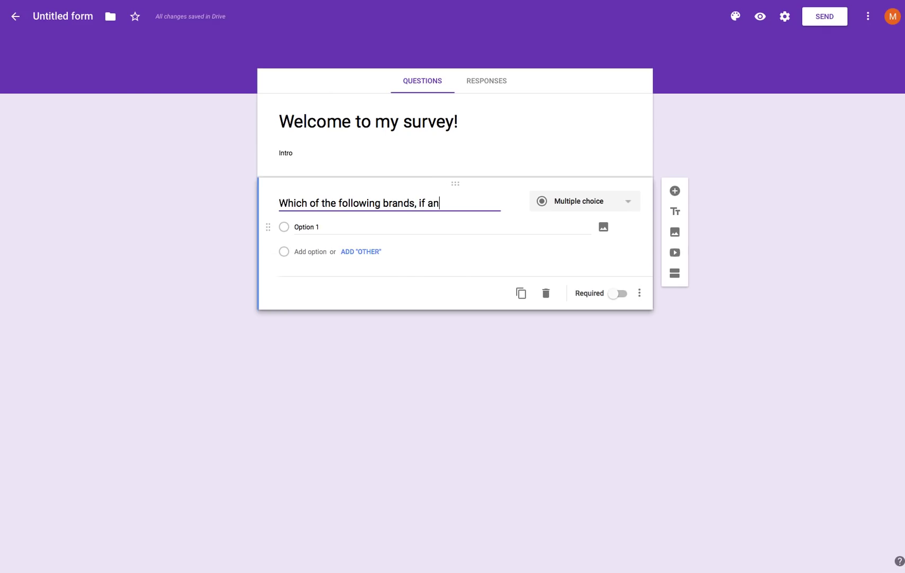
pyautogui.write('y, do you use on a re')
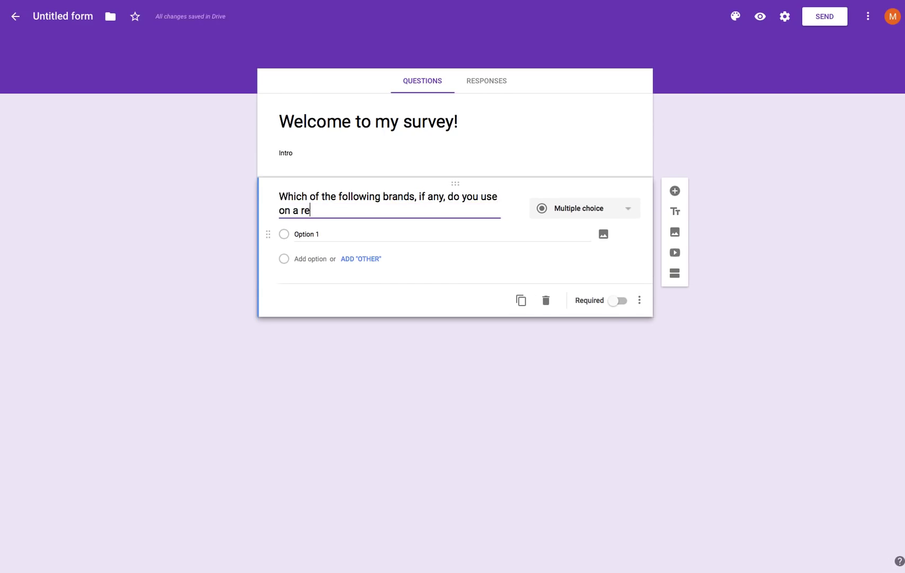
pyautogui.write('gular basis?')
# Give the brand question the answer options "Brand A" and "Brand B" plus an "Other" option
pyautogui.click(312, 234)
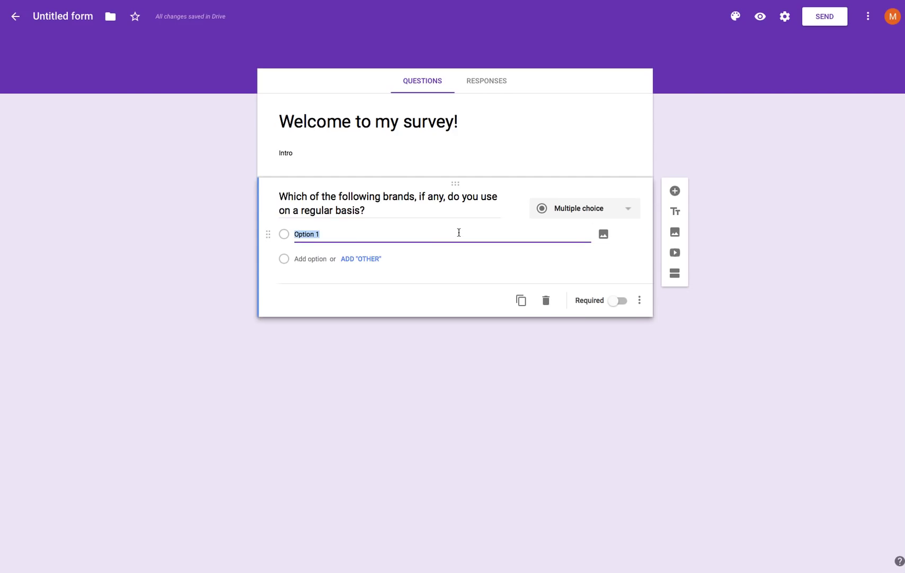
pyautogui.write('Brand A')
pyautogui.click(312, 259)
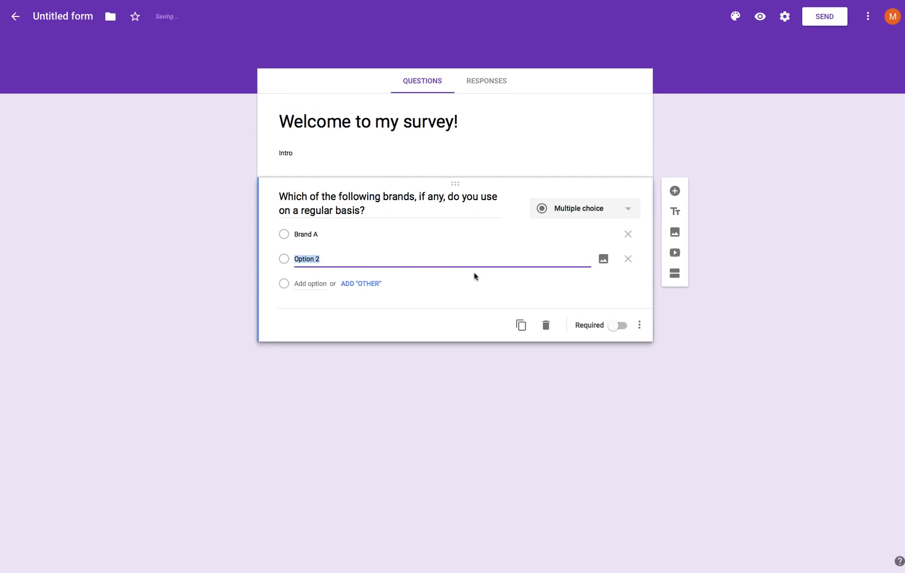
pyautogui.write('Brand B')
pyautogui.click(365, 285)
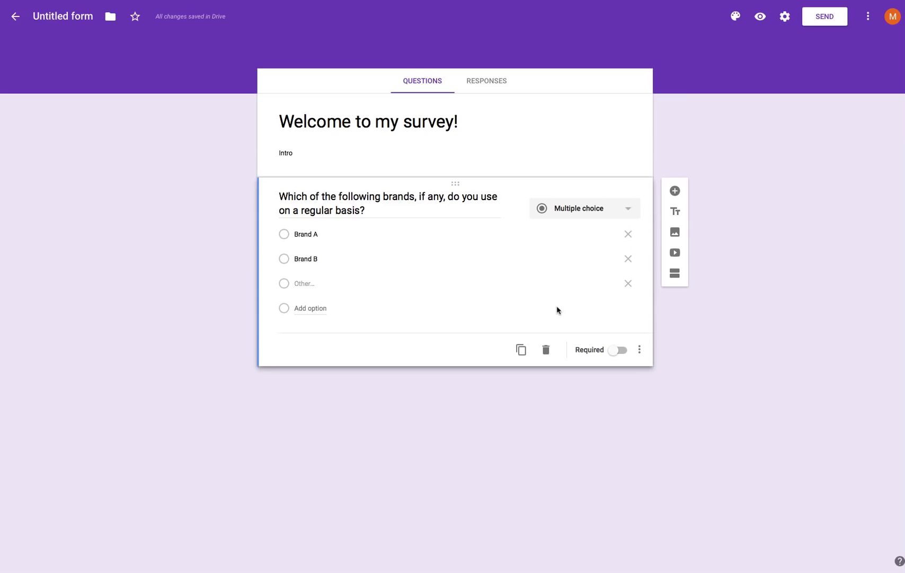
# Add a second question with the text "Blah Blah Blah" and set its type to Checkboxes
pyautogui.click(676, 191)
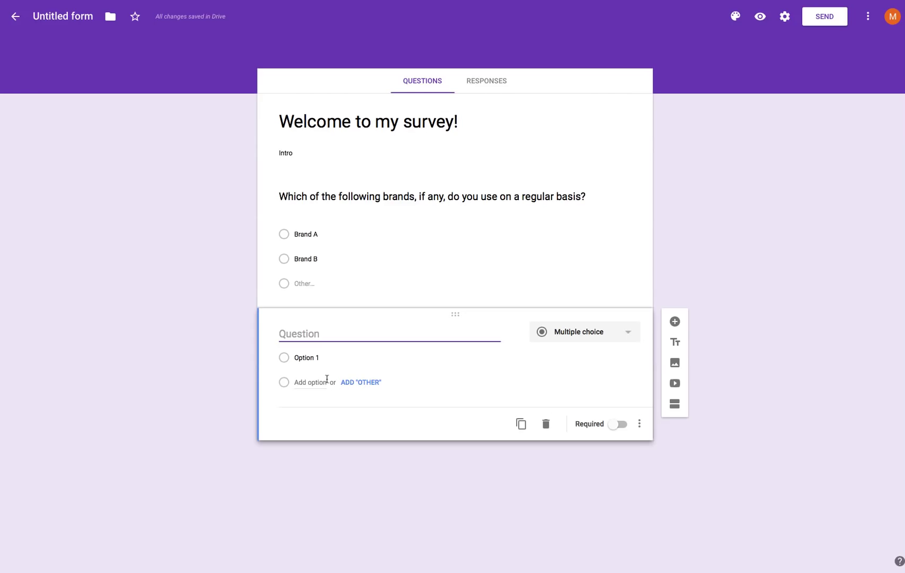
pyautogui.write('Blah Bla')
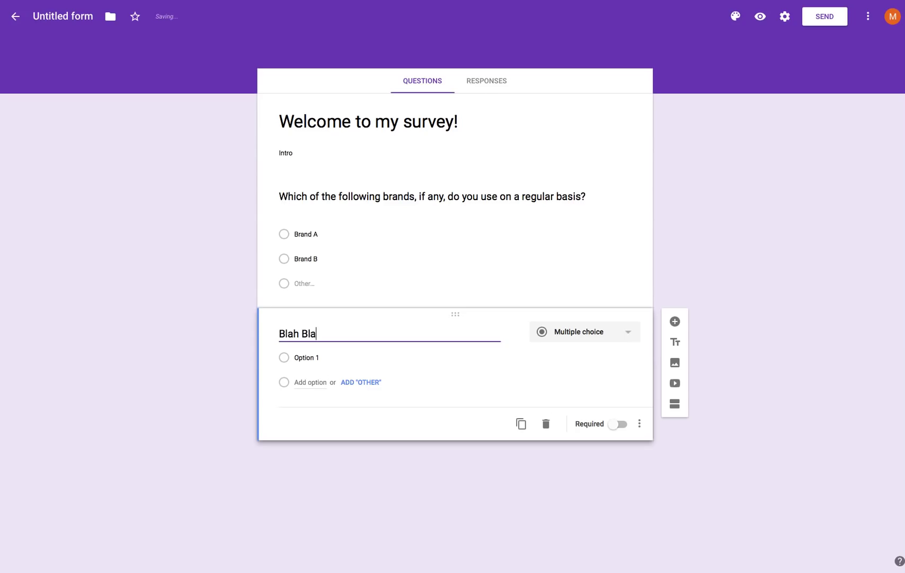
pyautogui.write('h Blah')
pyautogui.click(630, 333)
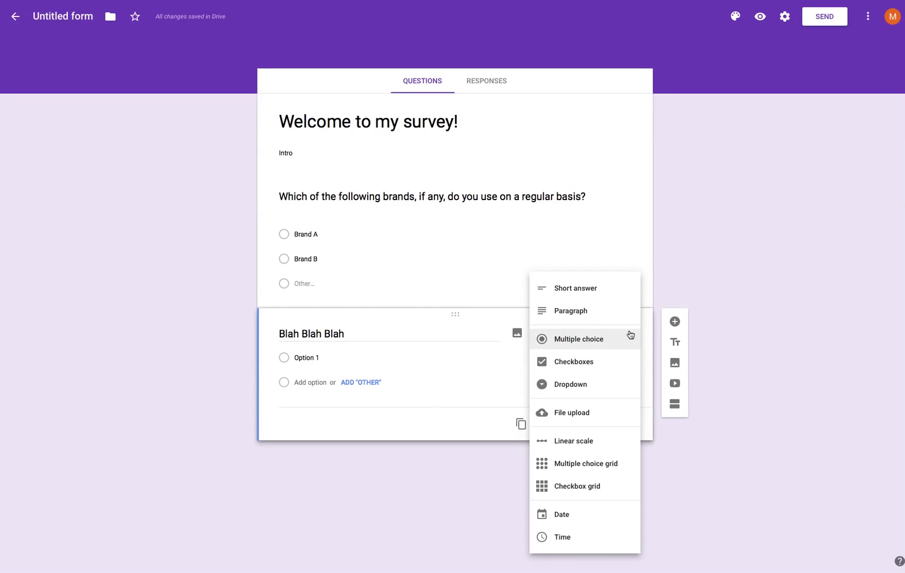
pyautogui.click(581, 363)
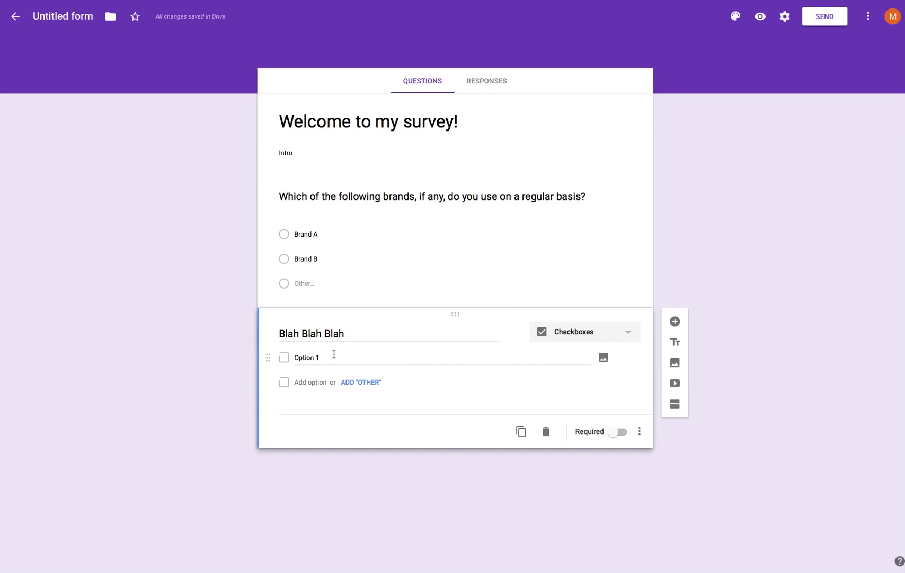
# Enter the answer options A, B, C and D for the "Blah Blah Blah" question
pyautogui.click(309, 358)
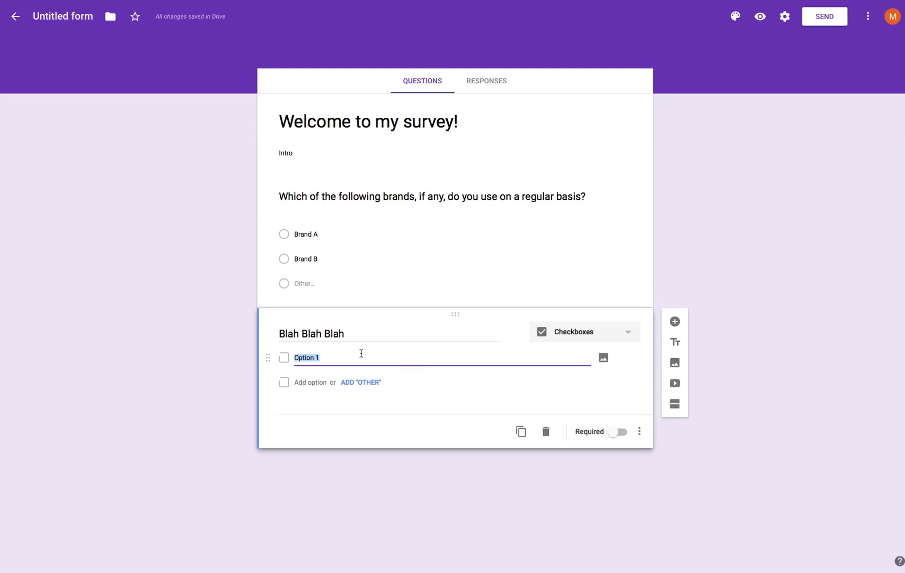
pyautogui.write('AB')
pyautogui.press('BackSpace')
pyautogui.click(313, 383)
pyautogui.write('B')
pyautogui.click(309, 406)
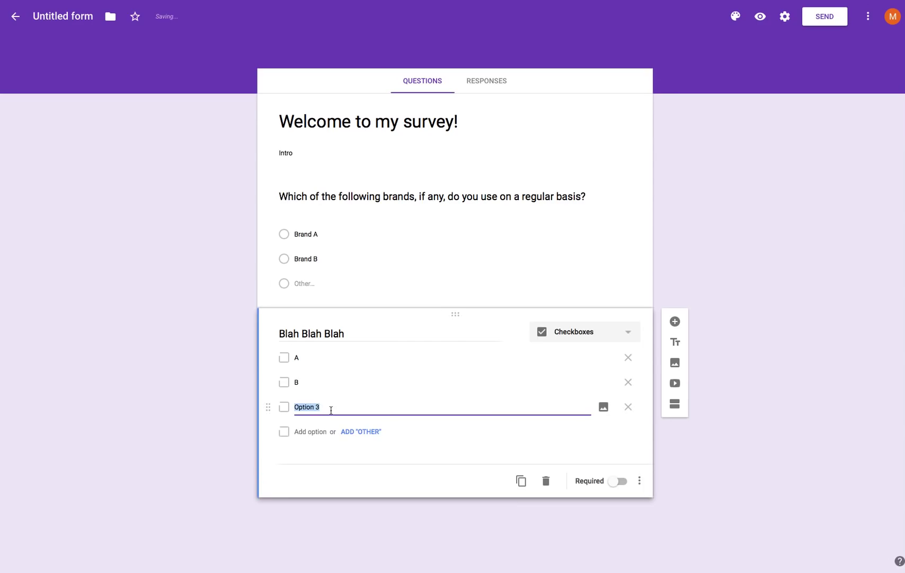
pyautogui.write('C')
pyautogui.click(314, 432)
pyautogui.write('D')
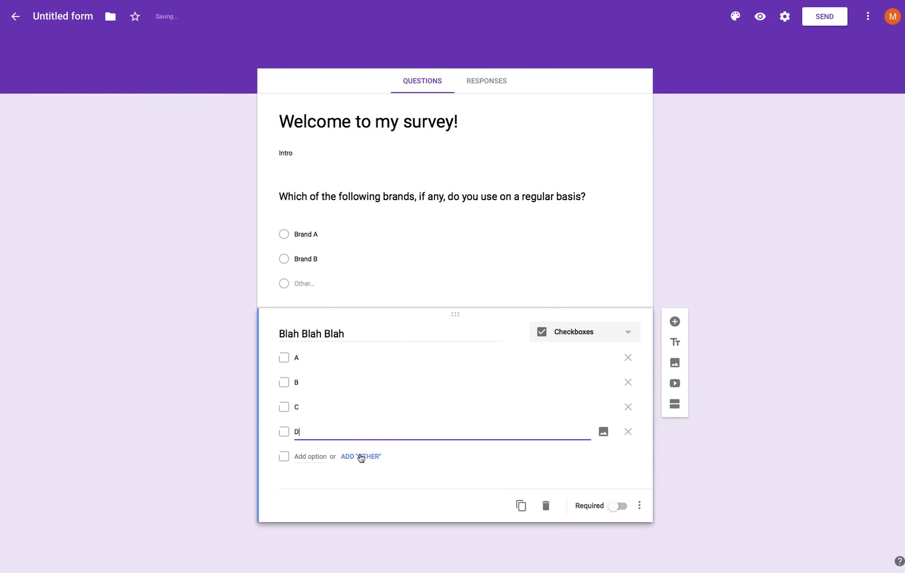
# Add an "Other" option and a fifth option "None" to the "Blah Blah Blah" question
pyautogui.click(361, 456)
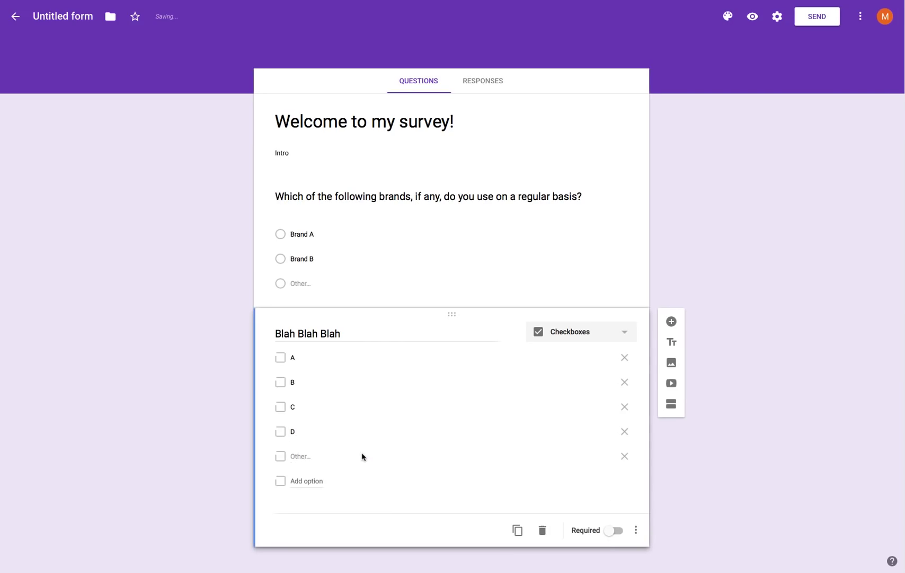
pyautogui.click(306, 481)
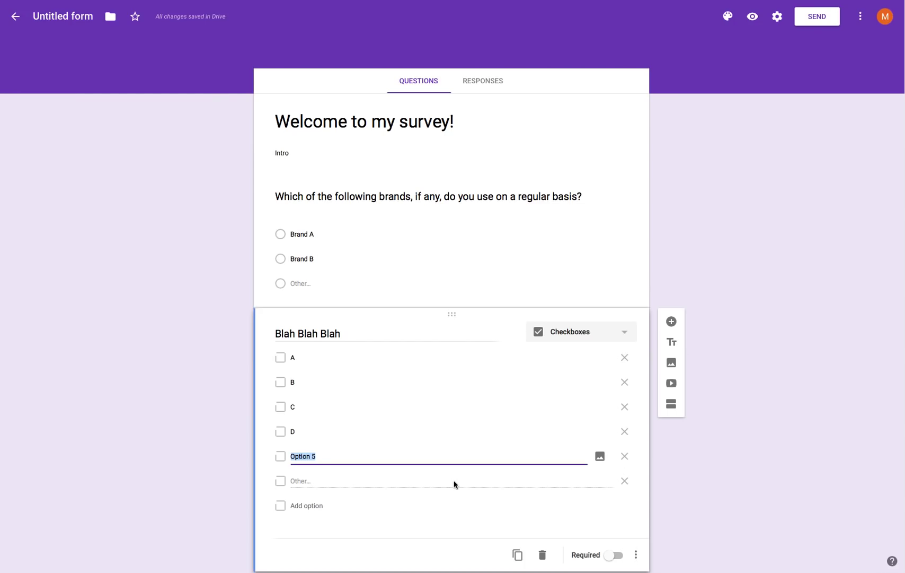
pyautogui.write('None')
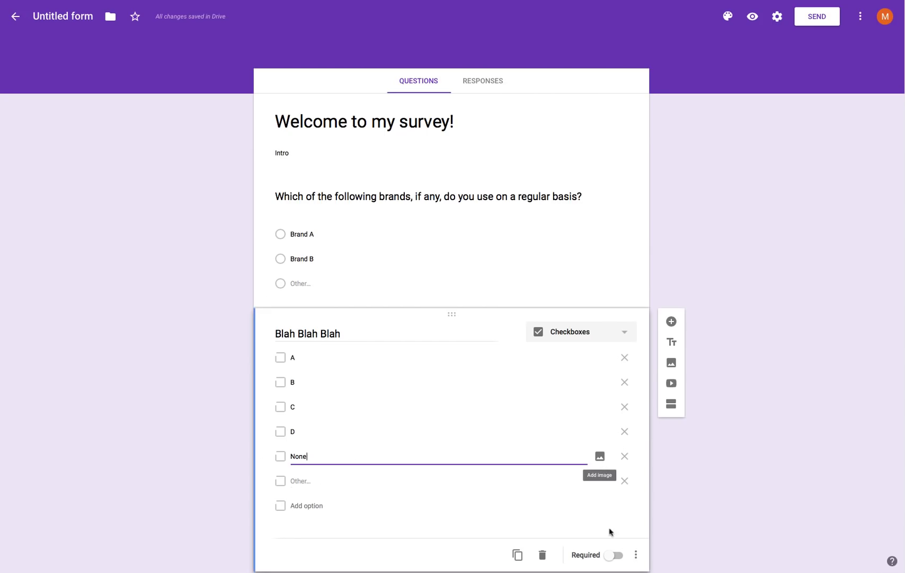
# Turn the Required setting of the "Blah Blah Blah" question on and back off
pyautogui.click(613, 557)
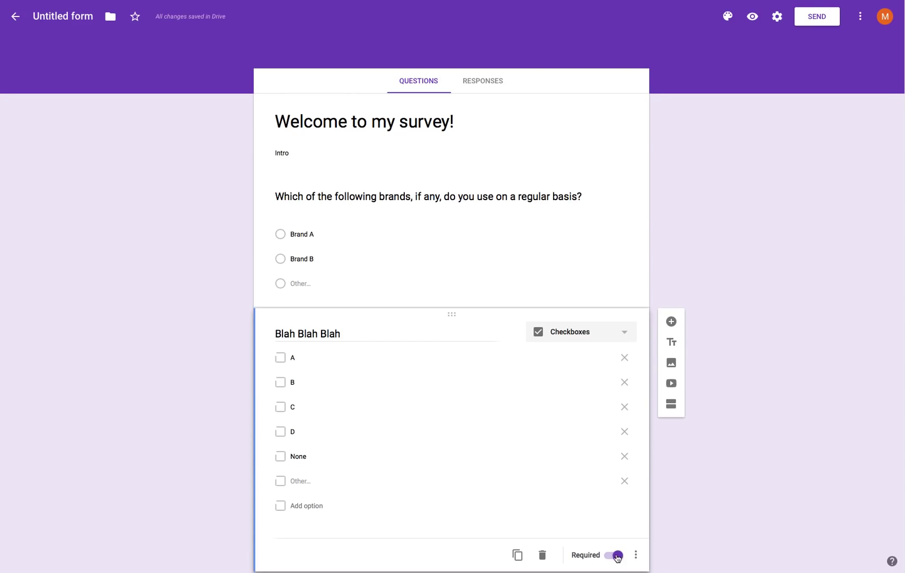
pyautogui.click(619, 556)
# Check which additional settings are available for the "Blah Blah Blah" question
pyautogui.scroll(-1, 666, 501)
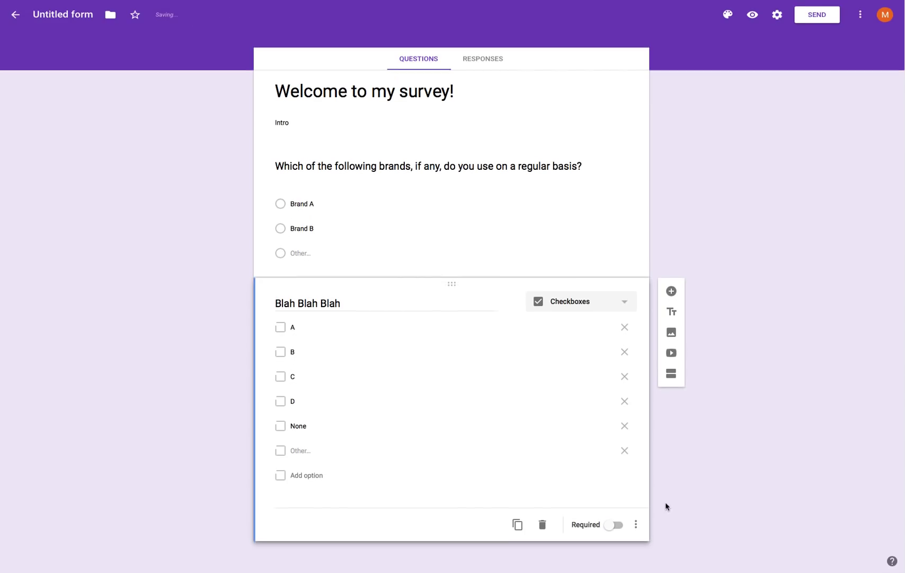
pyautogui.click(638, 528)
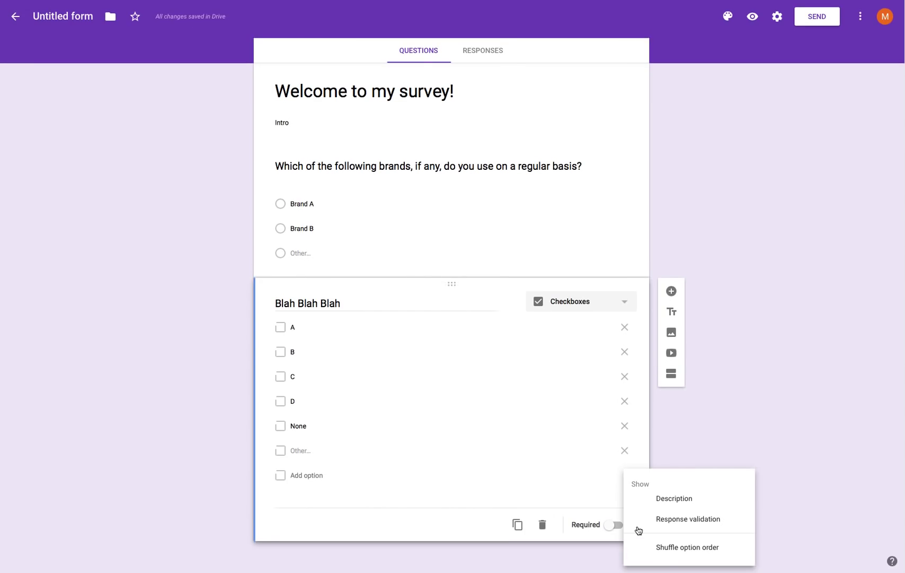
pyautogui.click(734, 413)
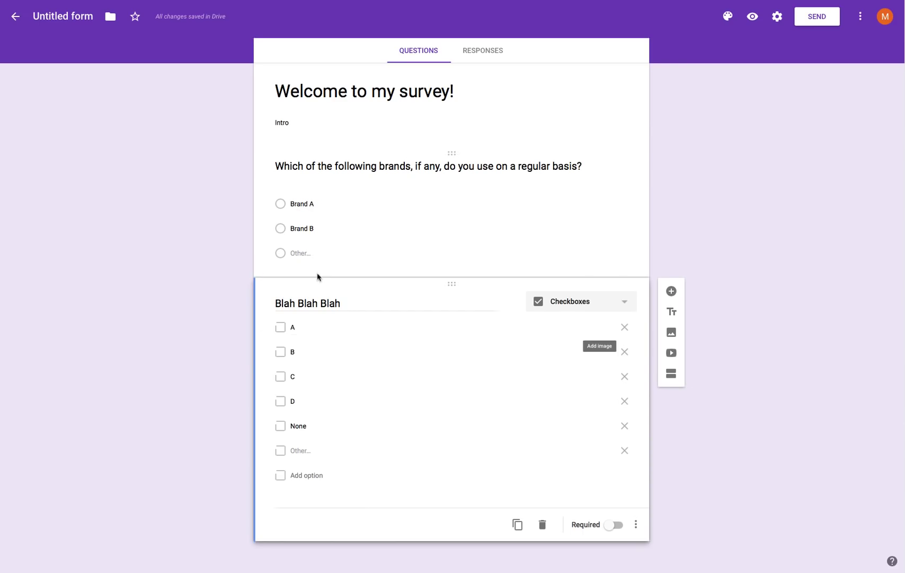
# Add a new section after the "Blah Blah Blah" question and clear its title
pyautogui.click(671, 373)
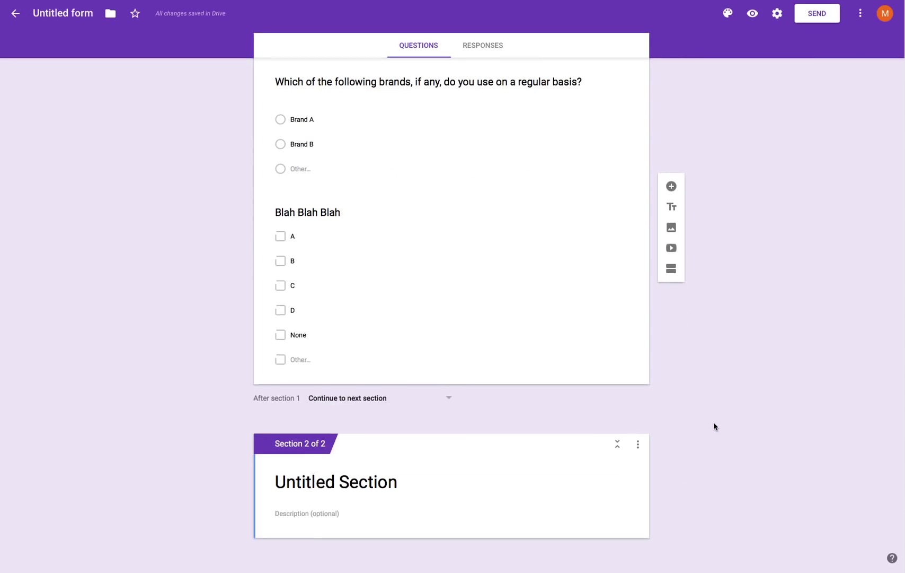
pyautogui.scroll(2, 480, 280)
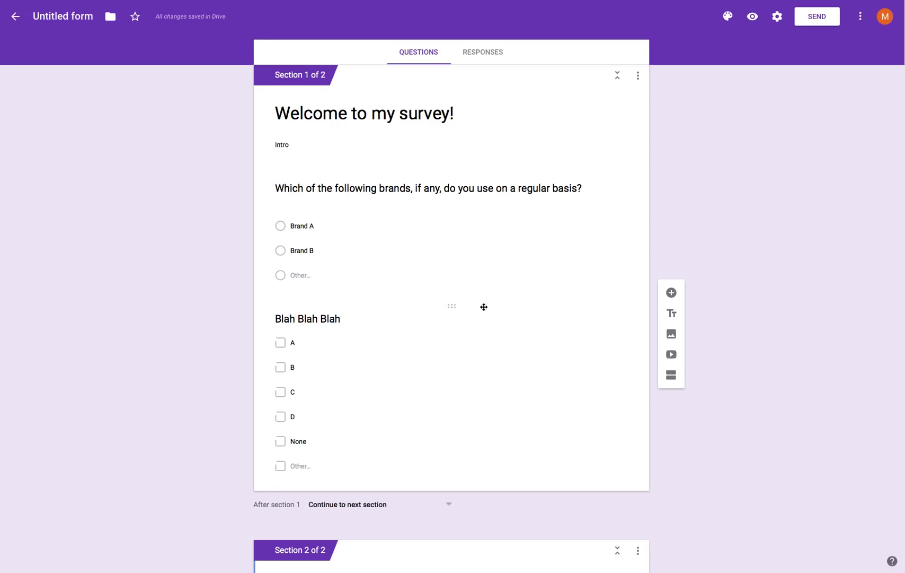
pyautogui.scroll(-2, 489, 317)
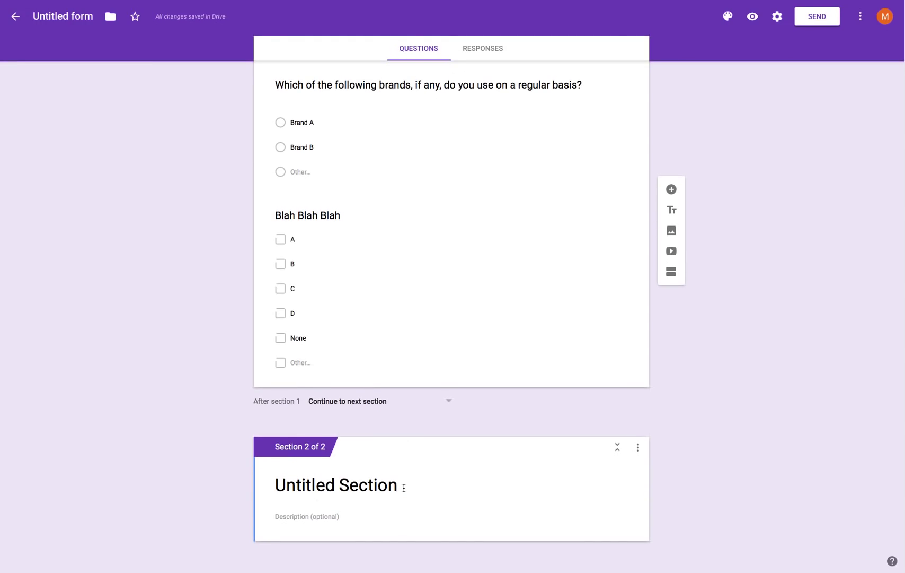
pyautogui.click(438, 484)
pyautogui.press('BackSpace')
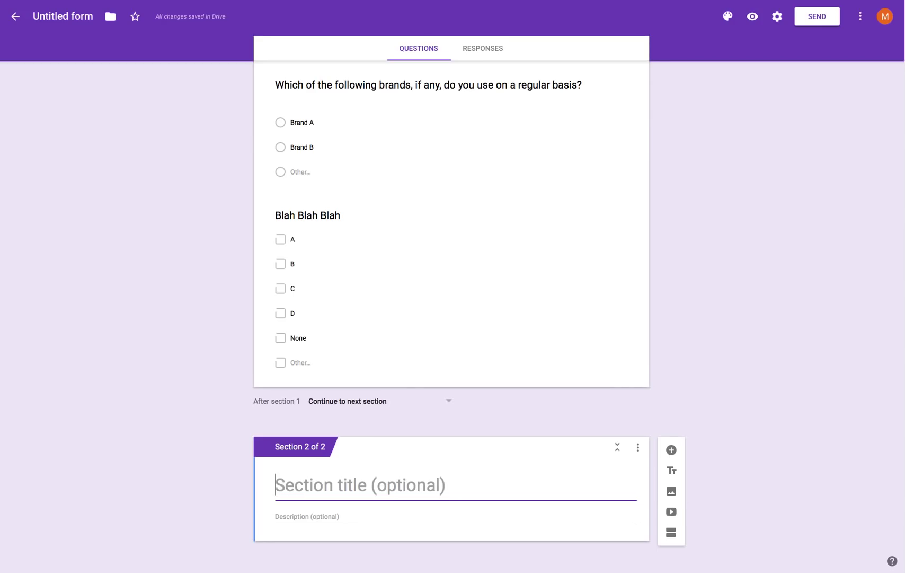
pyautogui.click(349, 517)
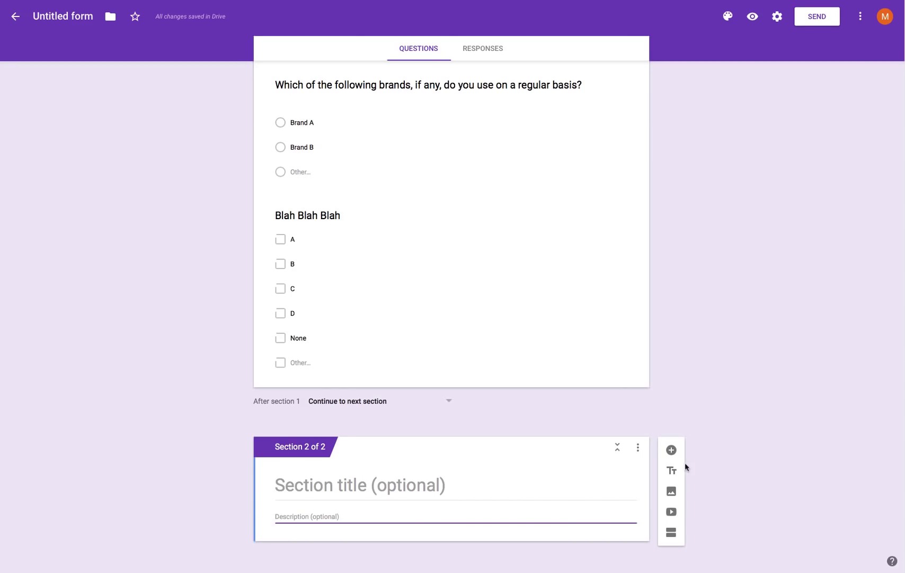
# Add a question to section 2 with the text "Some other question...??" and set its type to Multiple choice grid
pyautogui.click(672, 449)
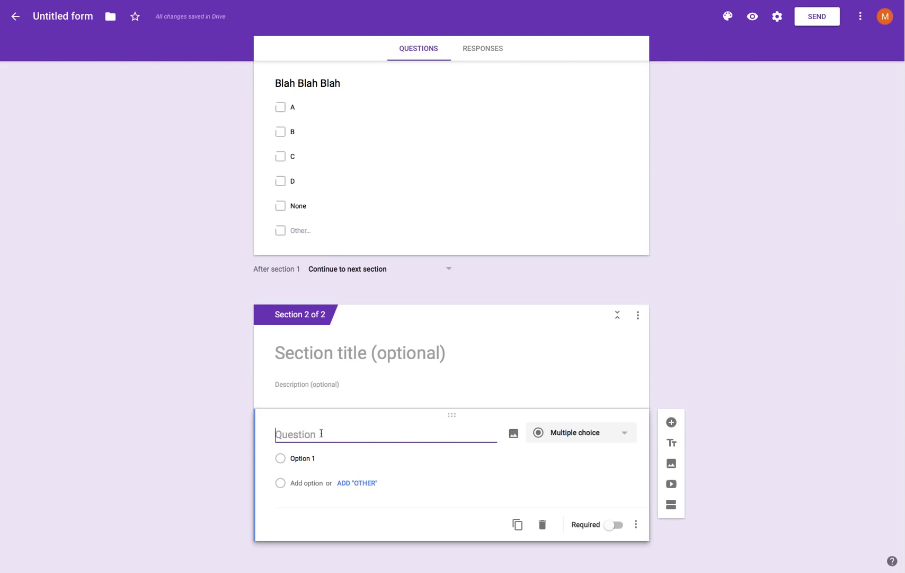
pyautogui.write('Some other question...??')
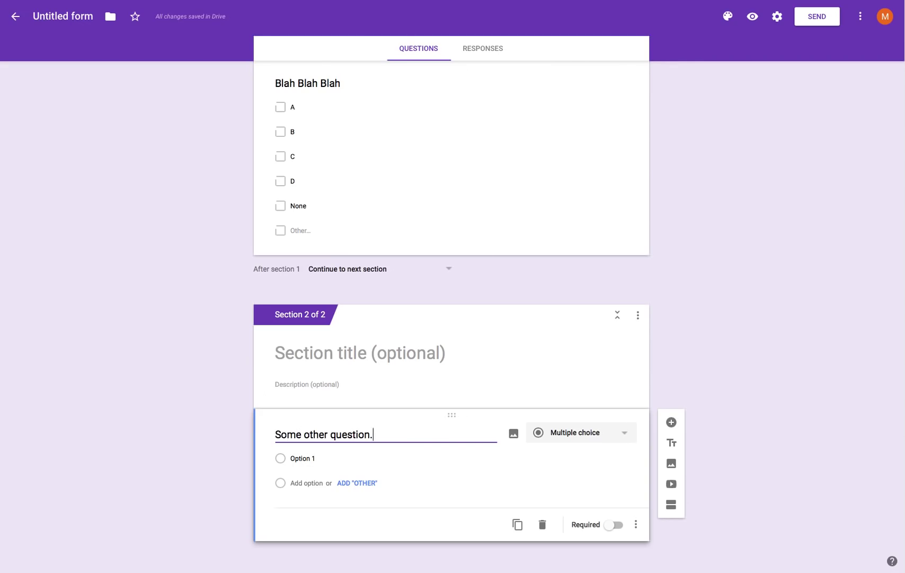
pyautogui.click(299, 456)
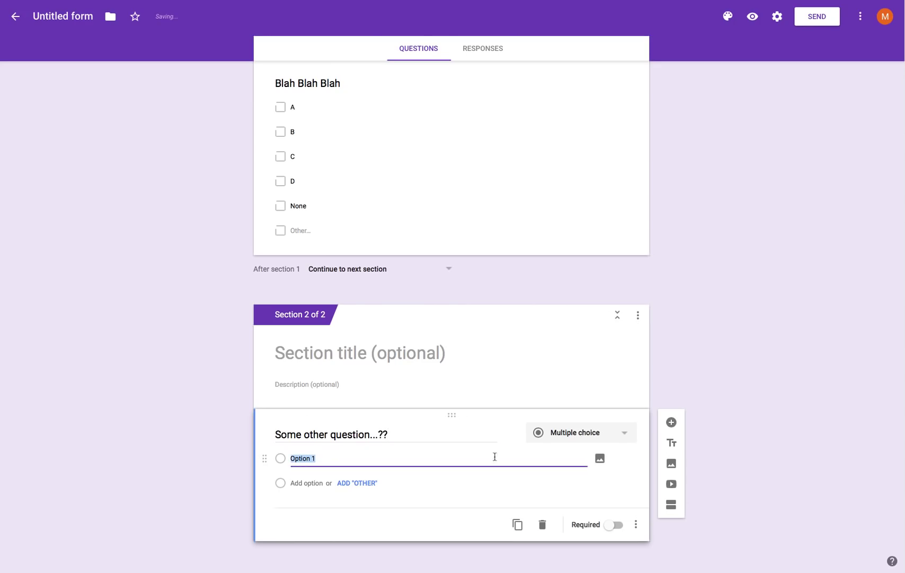
pyautogui.click(627, 434)
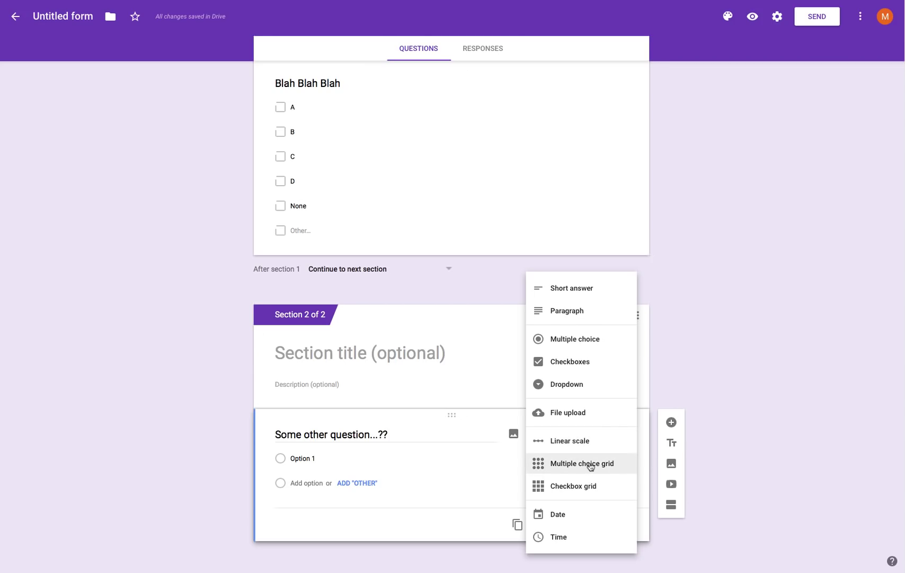
pyautogui.click(591, 465)
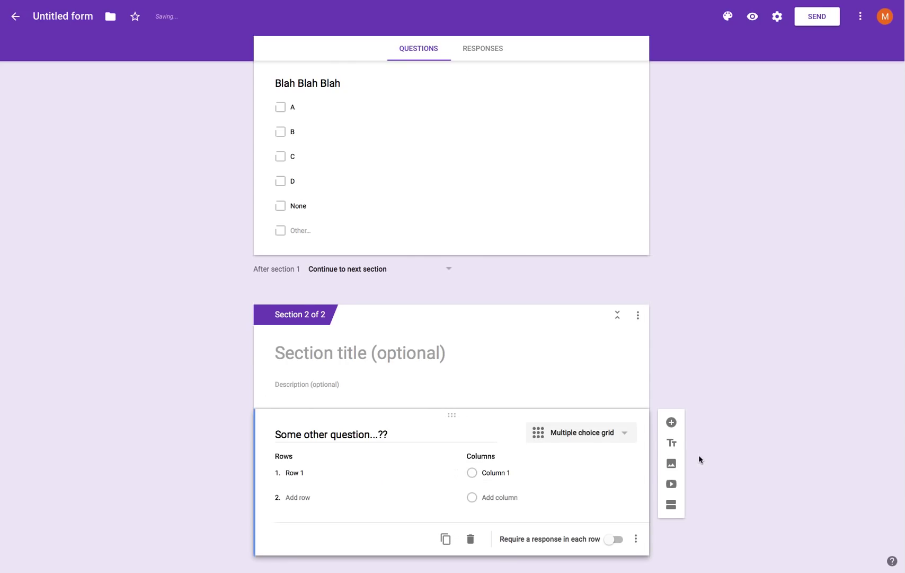
# Replace the question text with "Rate each of the following attributes based on how satisfied you were, using the scale provided. Please enter one answer for each item."
pyautogui.scroll(-1, 389, 460)
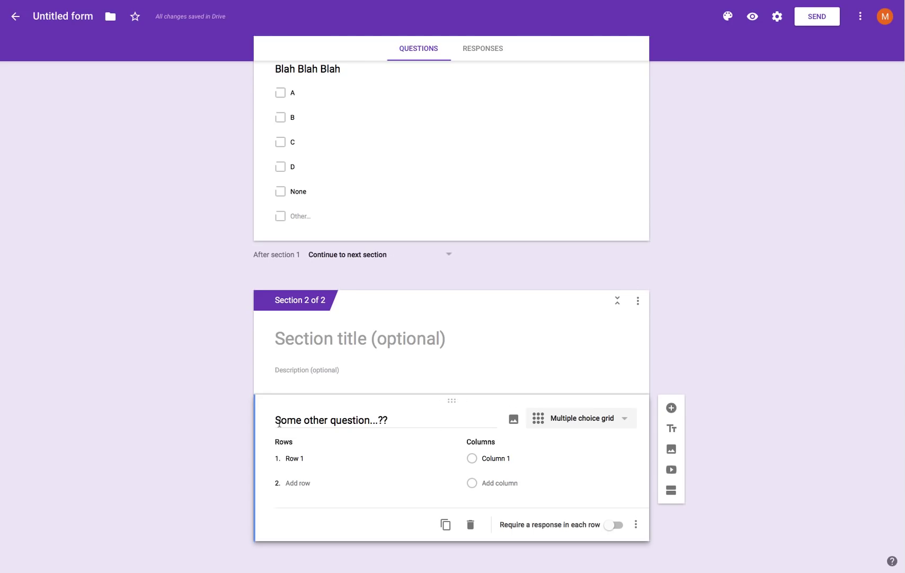
pyautogui.moveTo(276, 421); pyautogui.dragTo(390, 421)
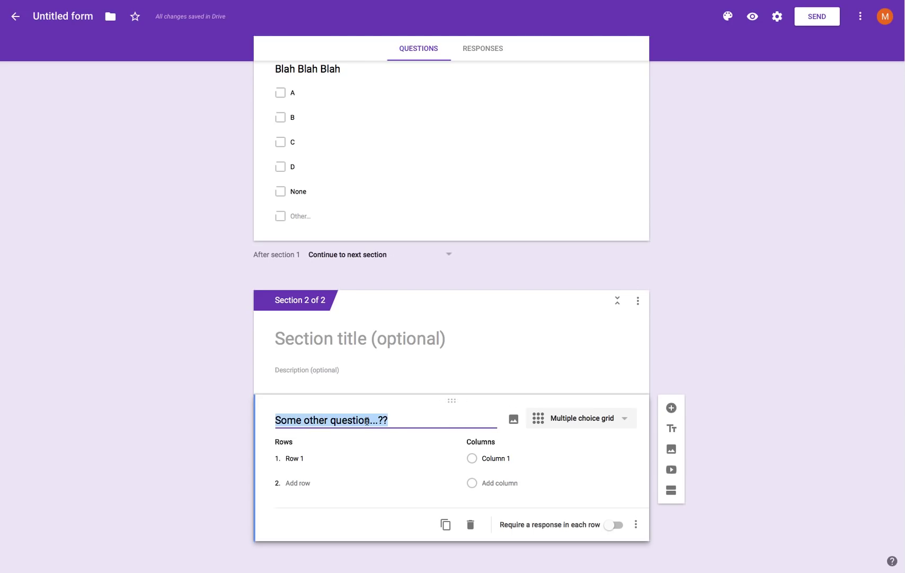
pyautogui.write('Rate ')
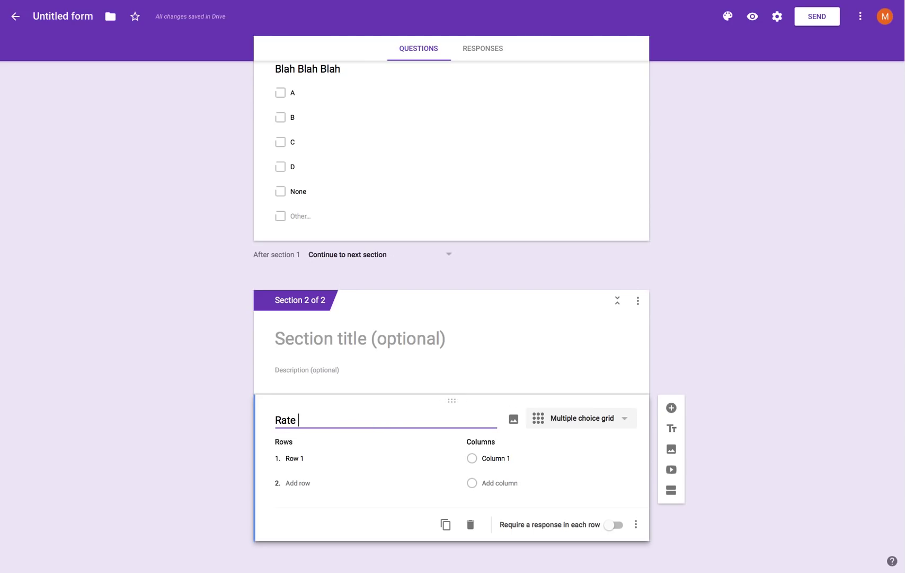
pyautogui.write('each of the following attri')
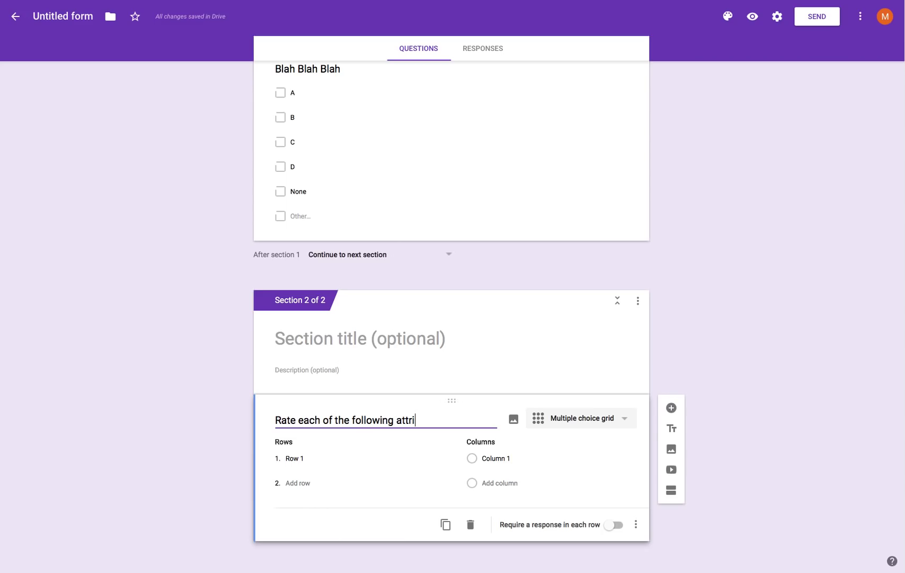
pyautogui.write('bute')
pyautogui.press('BackSpace')
pyautogui.press('BackSpace')
pyautogui.write('tes based ')
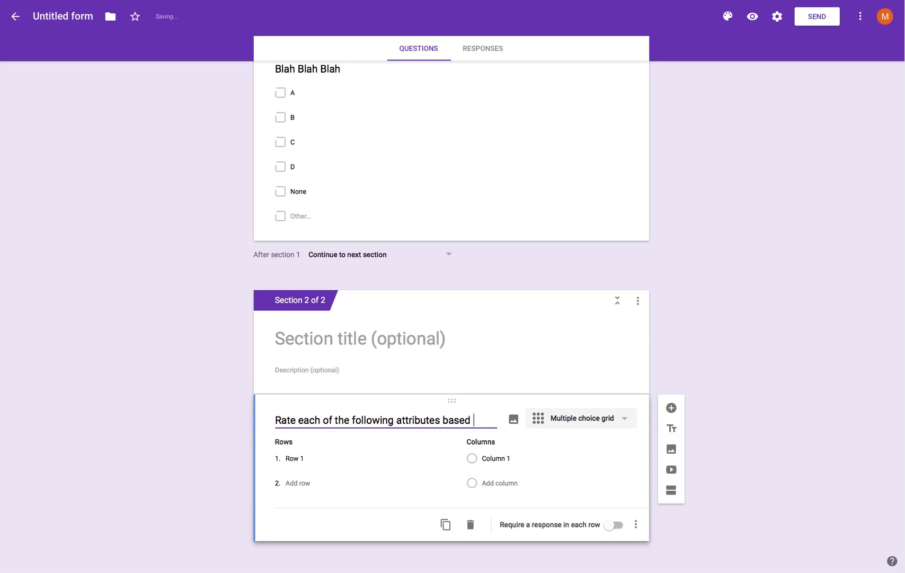
pyautogui.write('on how satisf')
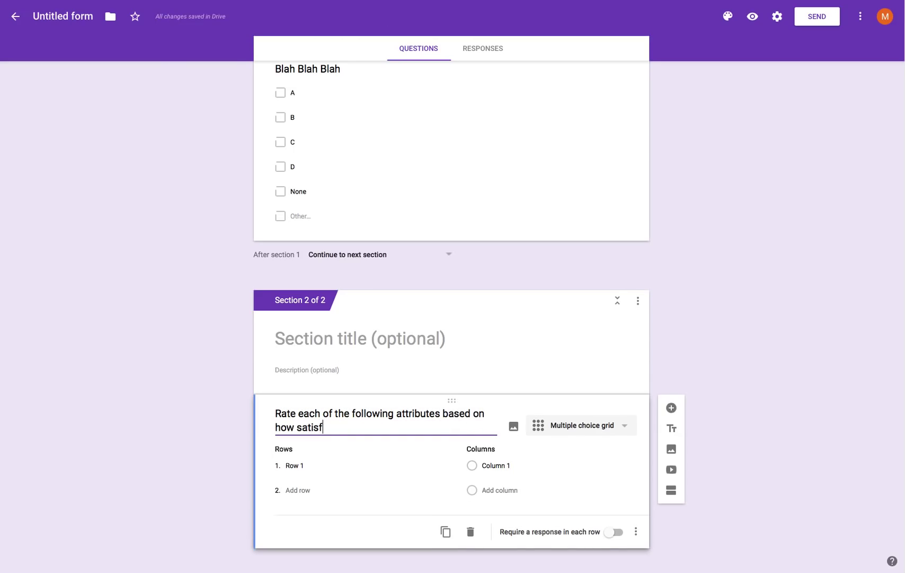
pyautogui.write('ied you were')
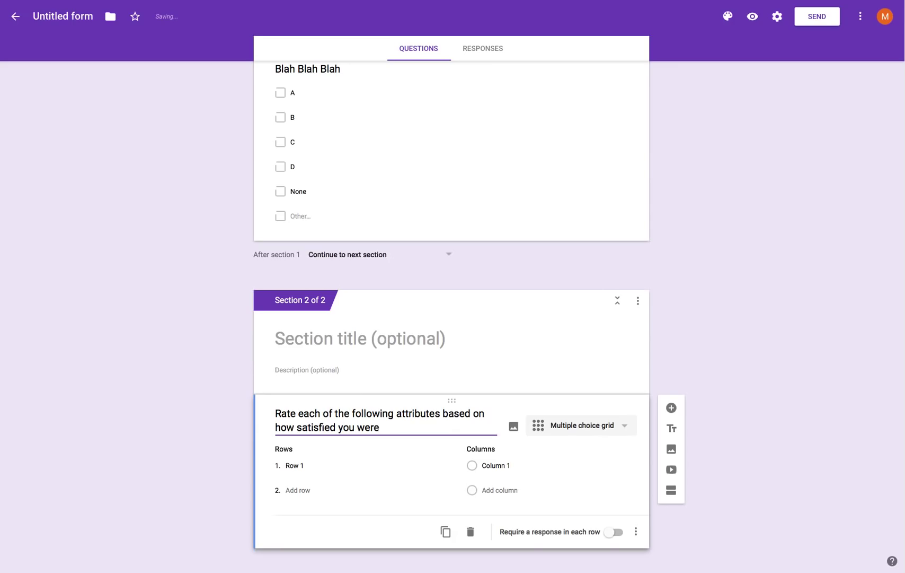
pyautogui.write(', using a sc')
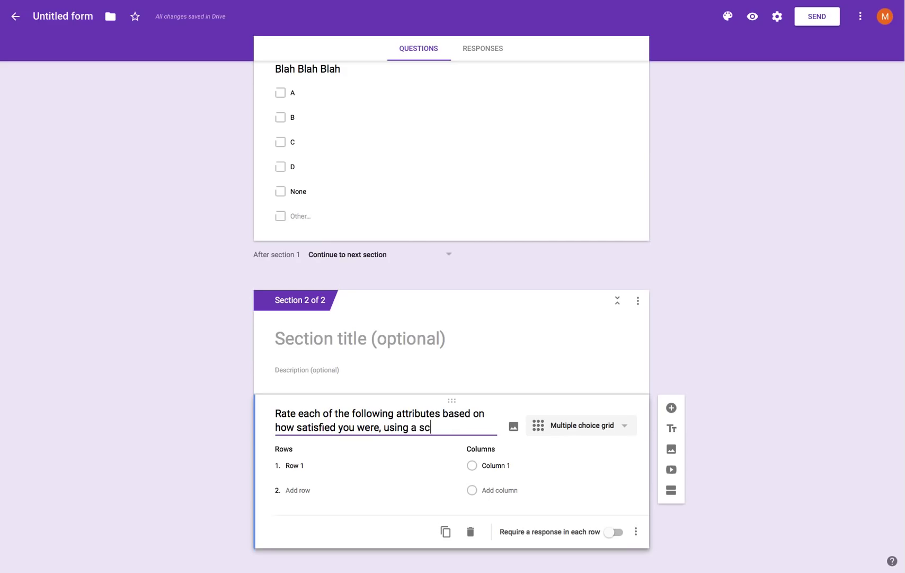
pyautogui.write('ale')
pyautogui.press('BackSpace')
pyautogui.press('BackSpace')
pyautogui.press('BackSpace')
pyautogui.press('BackSpace')
pyautogui.press('BackSpace')
pyautogui.press('BackSpace')
pyautogui.press('BackSpace')
pyautogui.write('the scale provided. Ple')
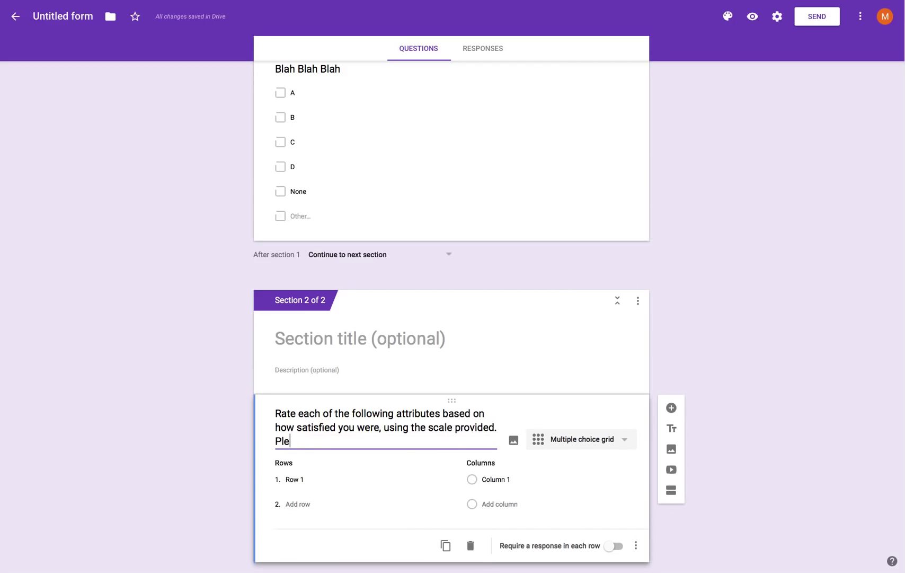
pyautogui.write('ase enter an')
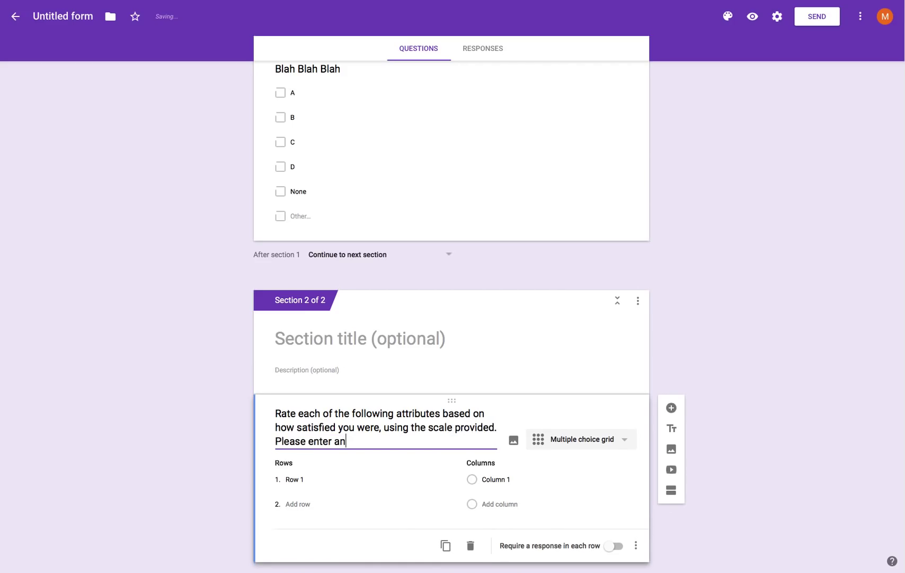
pyautogui.press('BackSpace')
pyautogui.press('BackSpace')
pyautogui.write('one answer for each item.')
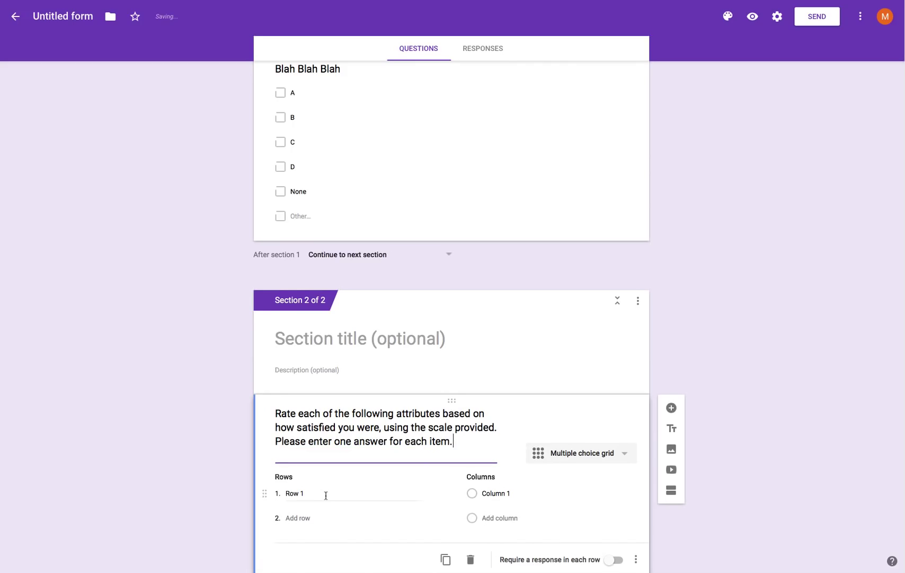
# Name the first grid row "Service" and add a second row named "Quality"
pyautogui.scroll(-1, 327, 495)
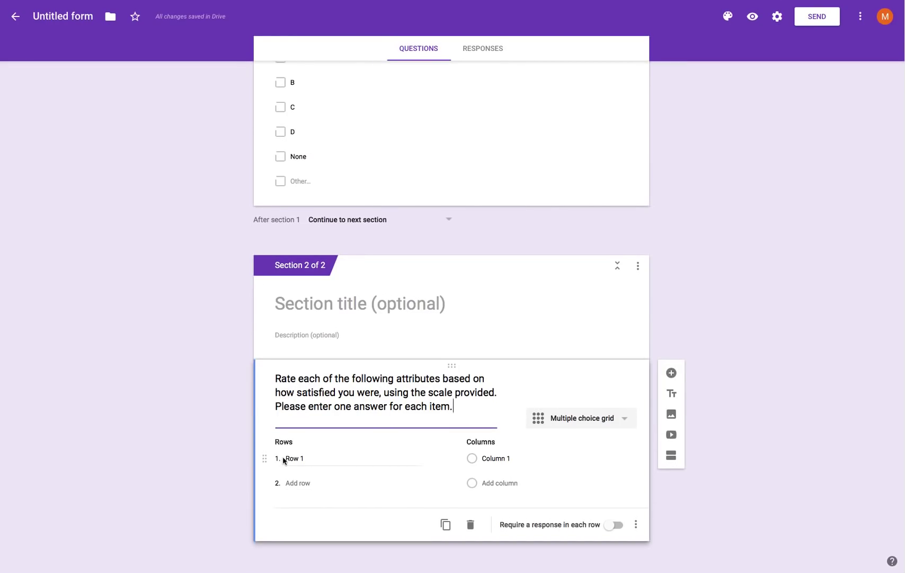
pyautogui.click(303, 457)
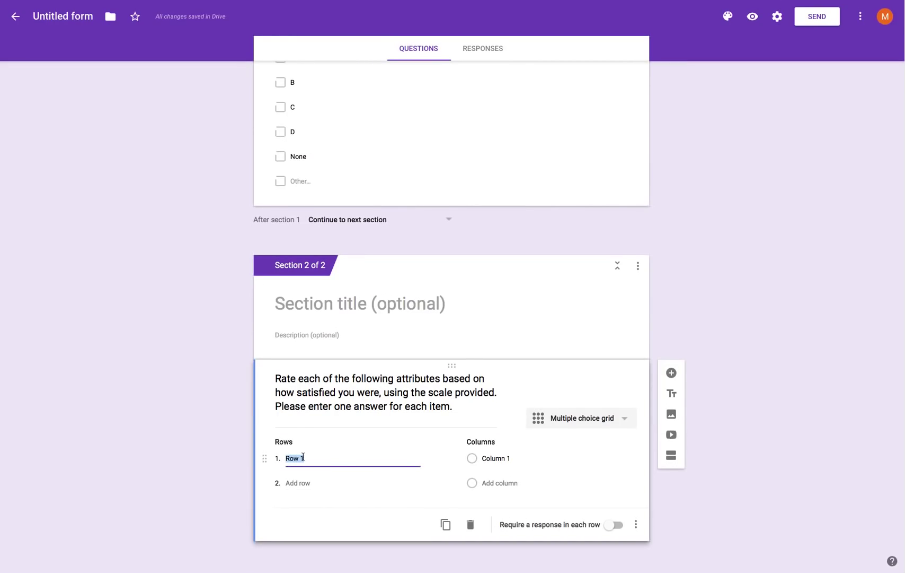
pyautogui.write('Service')
pyautogui.click(298, 482)
pyautogui.write('Qua')
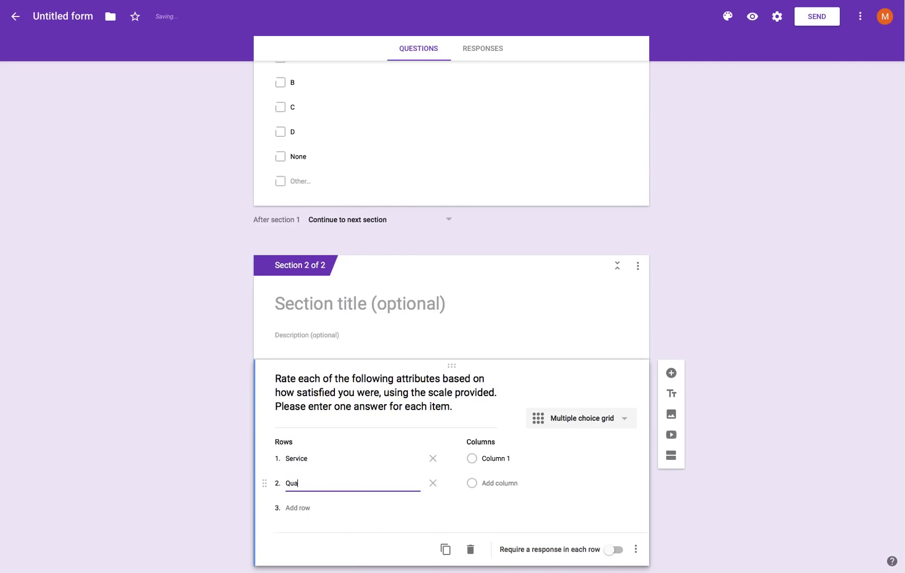
pyautogui.write('lity')
# Add the third and fourth grid rows, "Convenient hours" and "Professionalism"
pyautogui.click(298, 507)
pyautogui.write('Convie')
pyautogui.press('BackSpace')
pyautogui.press('BackSpace')
pyautogui.write('enient hours')
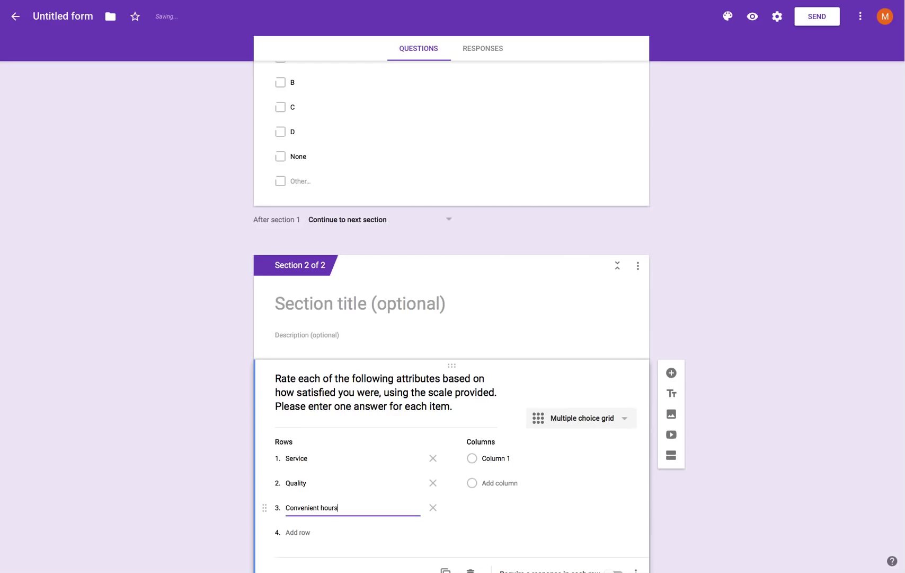
pyautogui.click(288, 531)
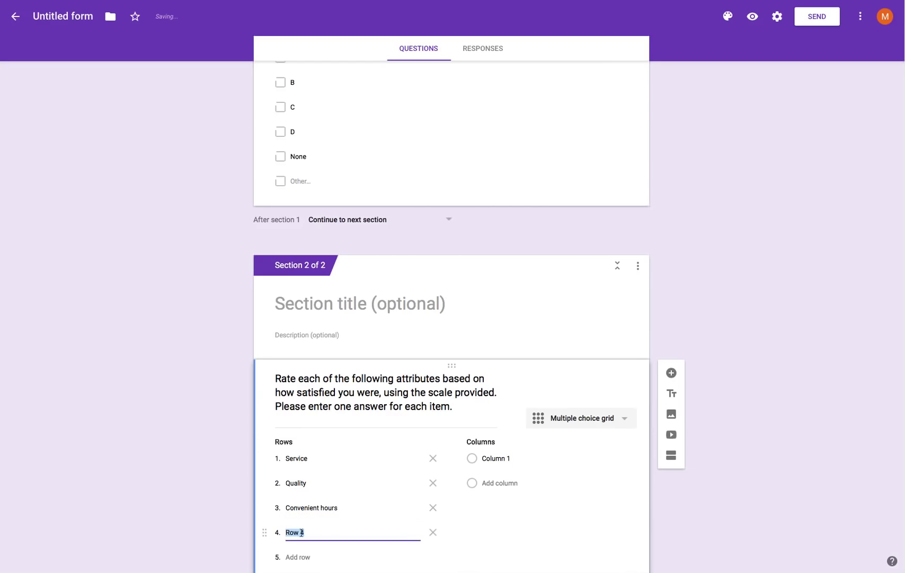
pyautogui.write('Professionalism')
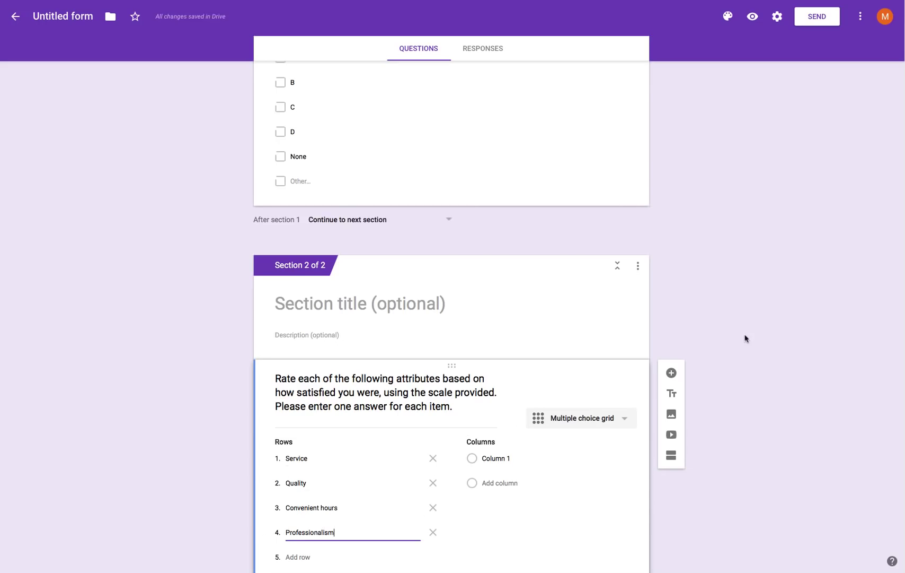
# Name the first grid column "Very dissatisfied" and add a second column named "Somewhat dissatisfied"
pyautogui.scroll(-2, 745, 339)
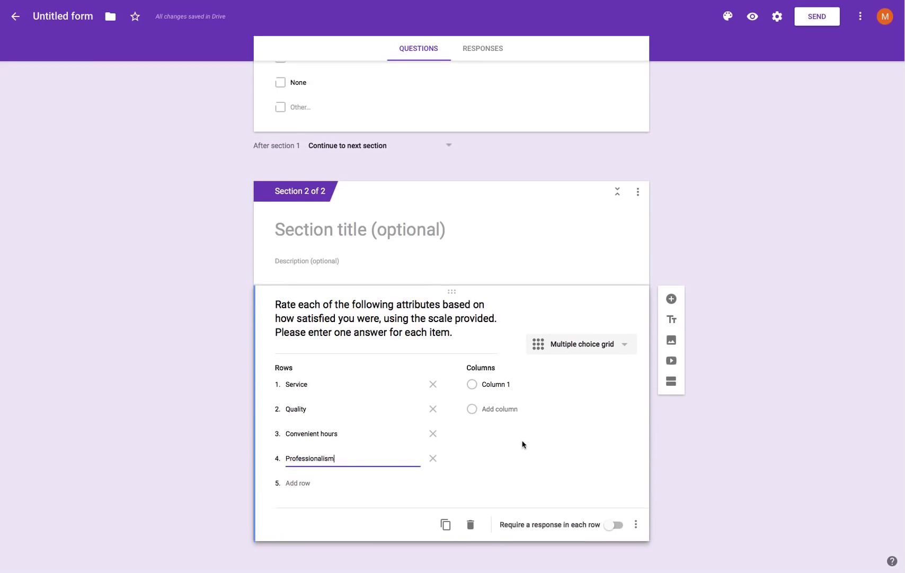
pyautogui.click(496, 385)
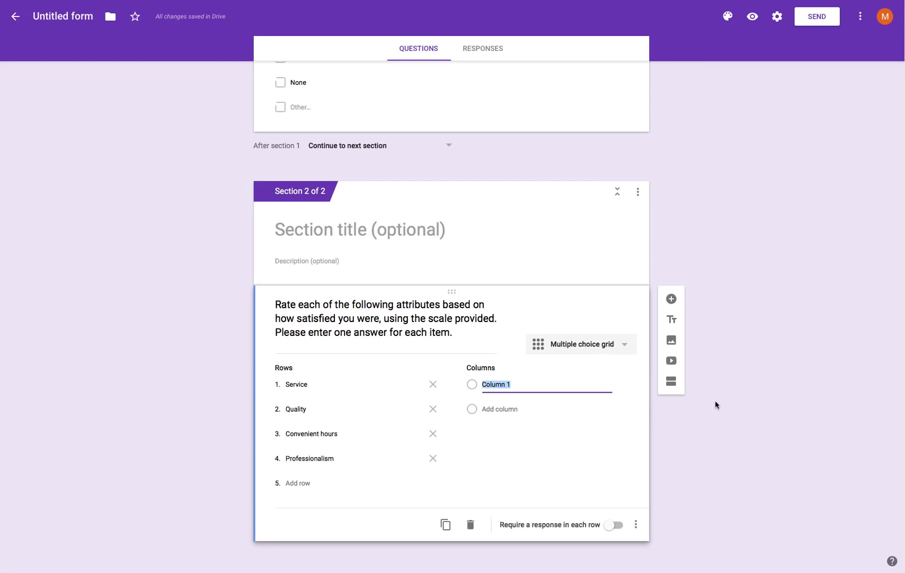
pyautogui.write('Very dissatisfied')
pyautogui.click(498, 409)
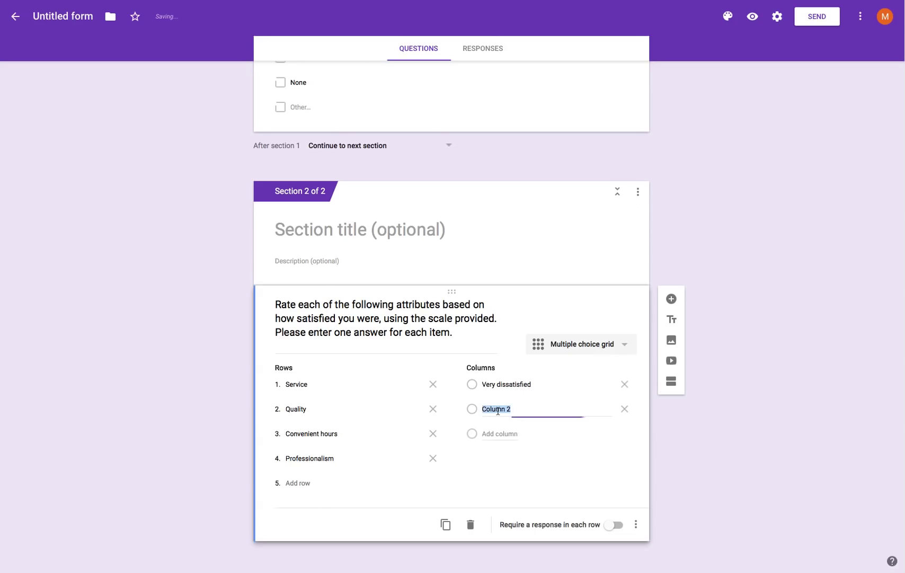
pyautogui.write('Somewhat D')
pyautogui.press('BackSpace')
pyautogui.write('disa')
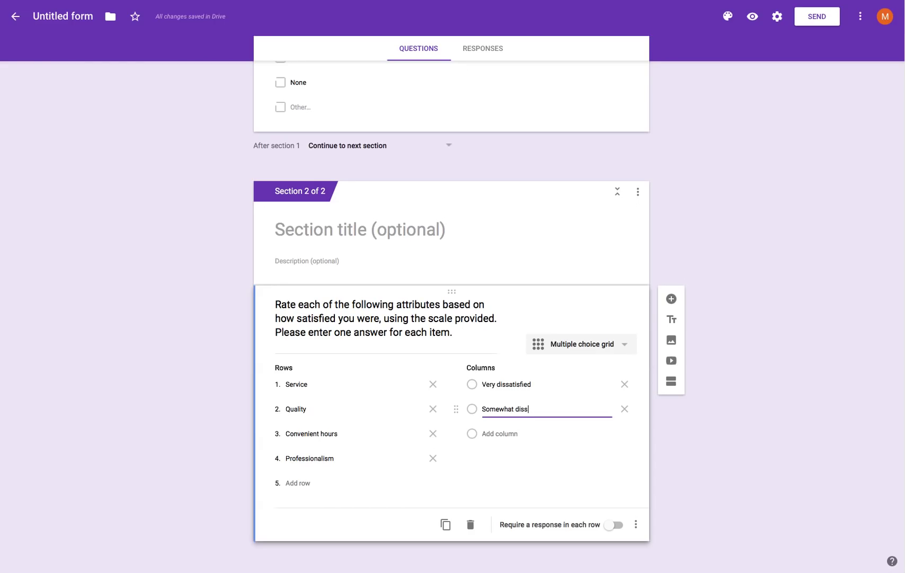
pyautogui.write('atisfied')
# Add the third, fourth and fifth grid columns, "Neutral", "Somewhat satisfied" and "Very Satisfied"
pyautogui.click(494, 434)
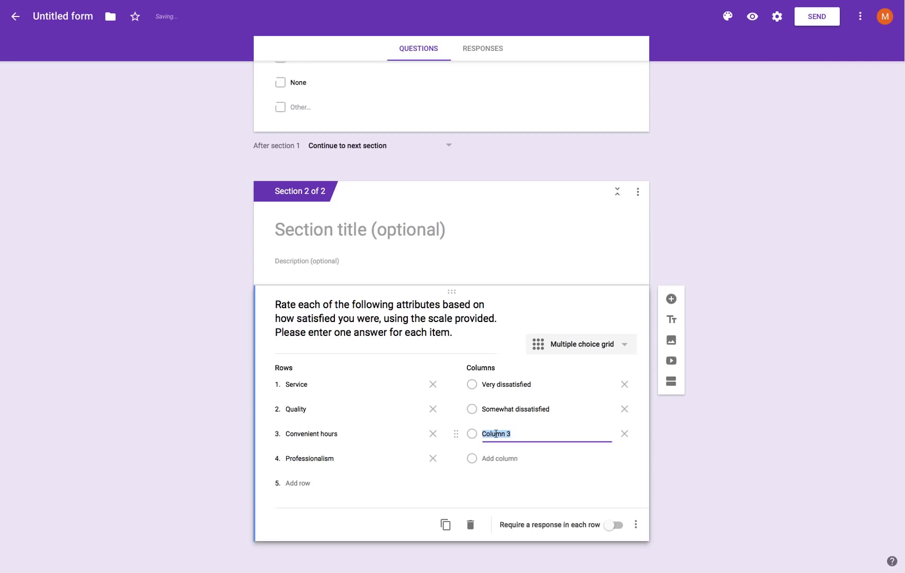
pyautogui.write('Neutral')
pyautogui.click(496, 458)
pyautogui.write('Somewhat satisfied')
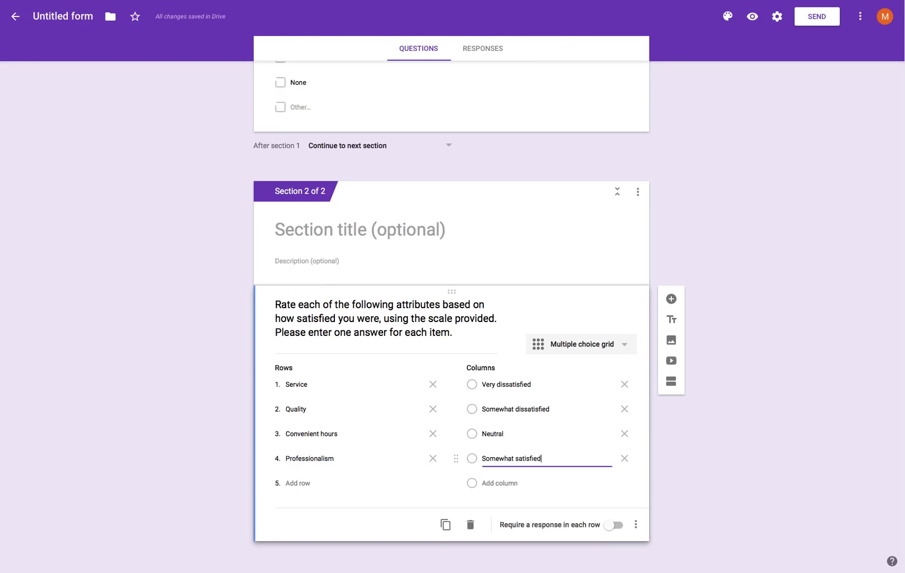
pyautogui.click(487, 482)
pyautogui.write('Very ')
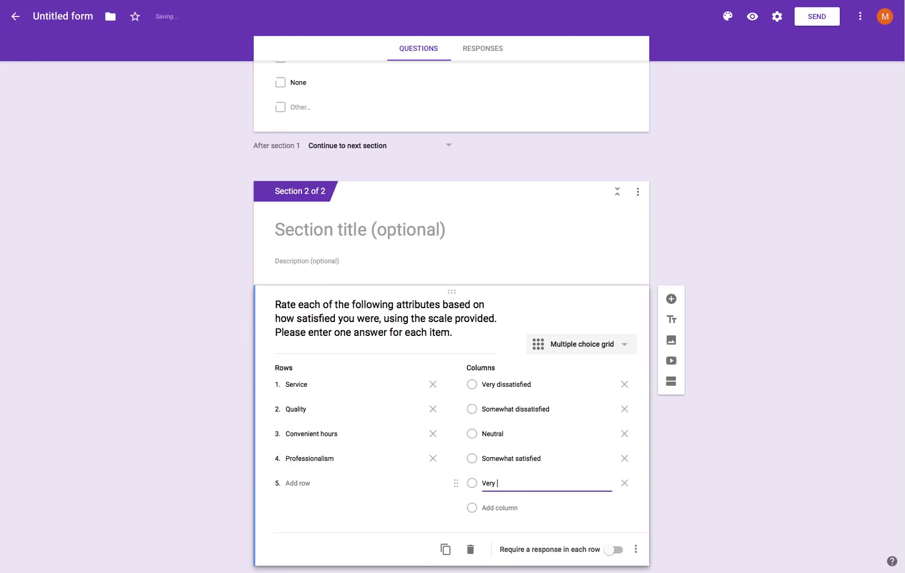
pyautogui.write('Satisfied')
pyautogui.click(489, 508)
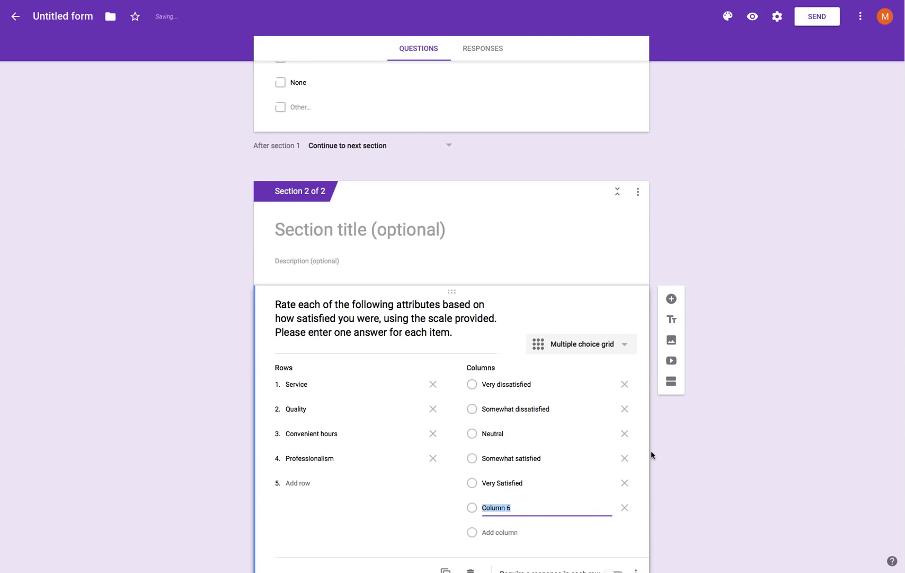
pyautogui.write('Not applicable')
pyautogui.press('BackSpace')
pyautogui.press('BackSpace')
pyautogui.press('BackSpace')
pyautogui.press('BackSpace')
pyautogui.press('BackSpace')
pyautogui.press('BackSpace')
pyautogui.press('BackSpace')
pyautogui.press('BackSpace')
pyautogui.press('BackSpace')
pyautogui.press('BackSpace')
pyautogui.press('BackSpace')
pyautogui.press('BackSpace')
pyautogui.press('BackSpace')
pyautogui.press('BackSpace')
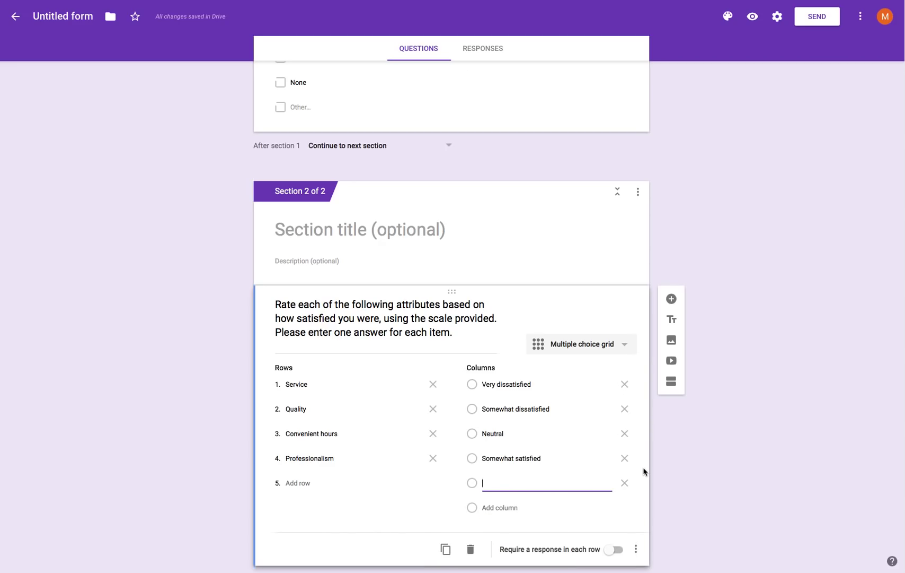
# Name the fifth grid column "Very satisfied" and require a response in each row
pyautogui.write('Very satisfied')
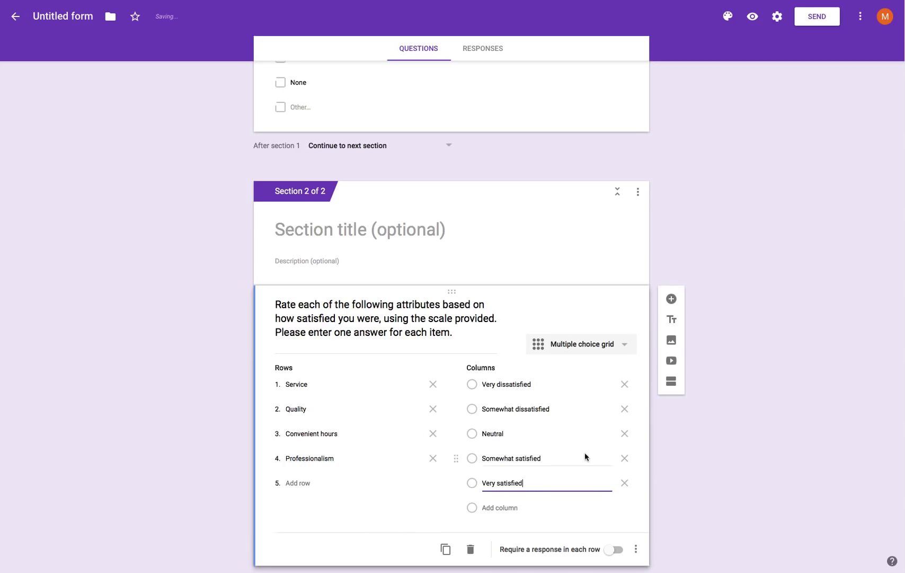
pyautogui.scroll(-1, 440, 453)
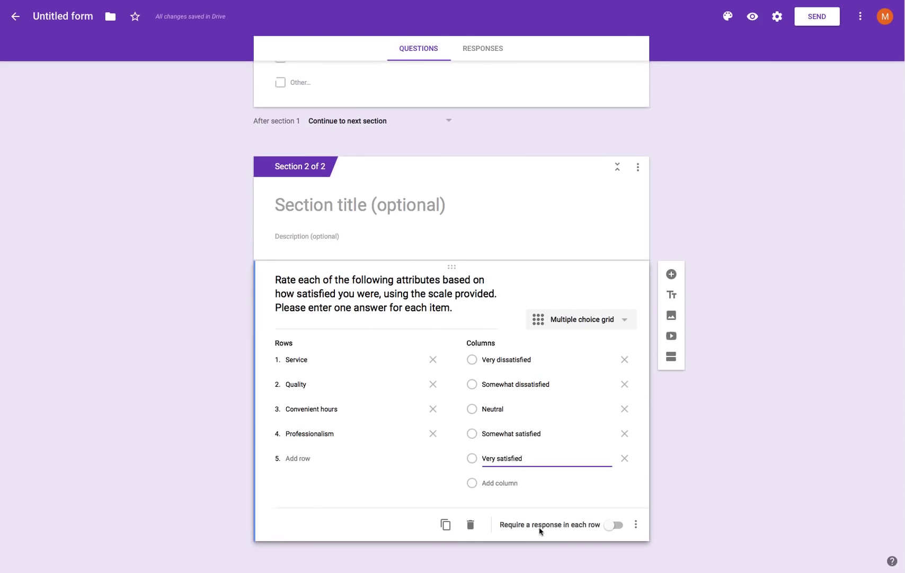
pyautogui.click(609, 526)
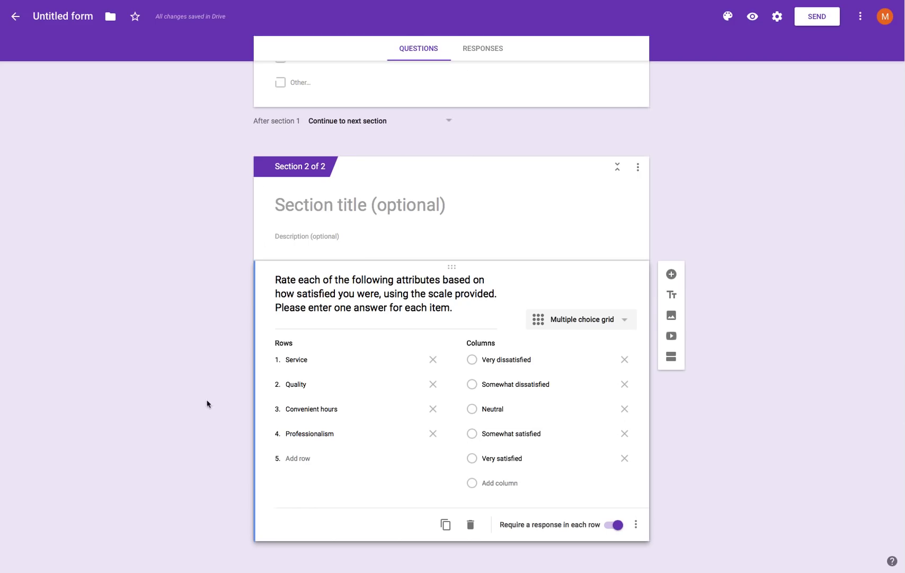
pyautogui.click(626, 321)
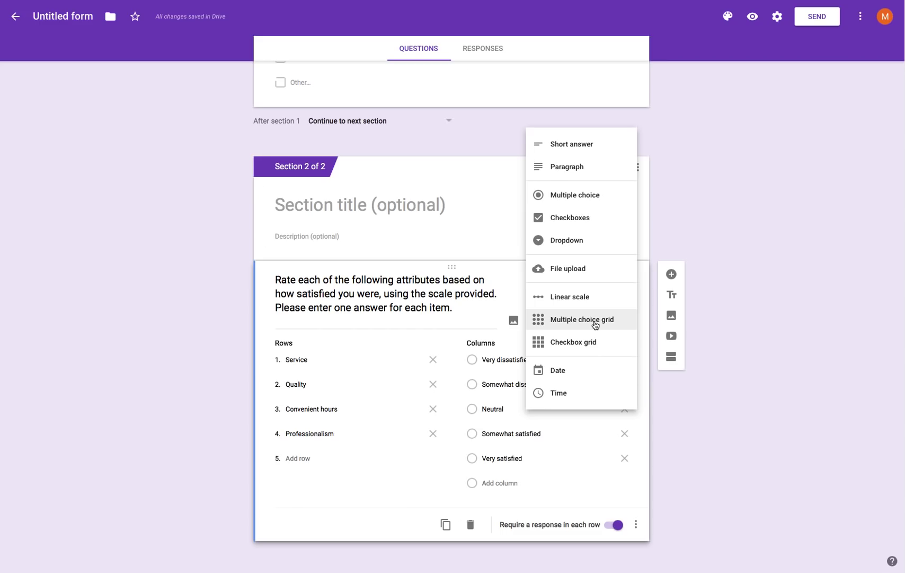
pyautogui.click(624, 319)
pyautogui.scroll(-1, 754, 366)
# Add a multiple choice question after "Blah Blah Blah" in section 1 with the text "When was the last time you purchased XYZ?"
pyautogui.scroll(10, 754, 366)
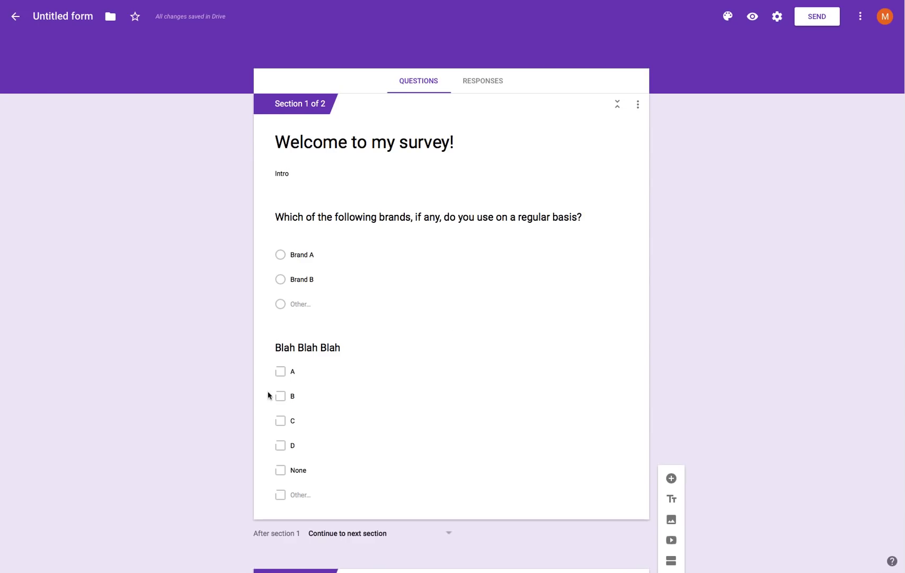
pyautogui.click(435, 398)
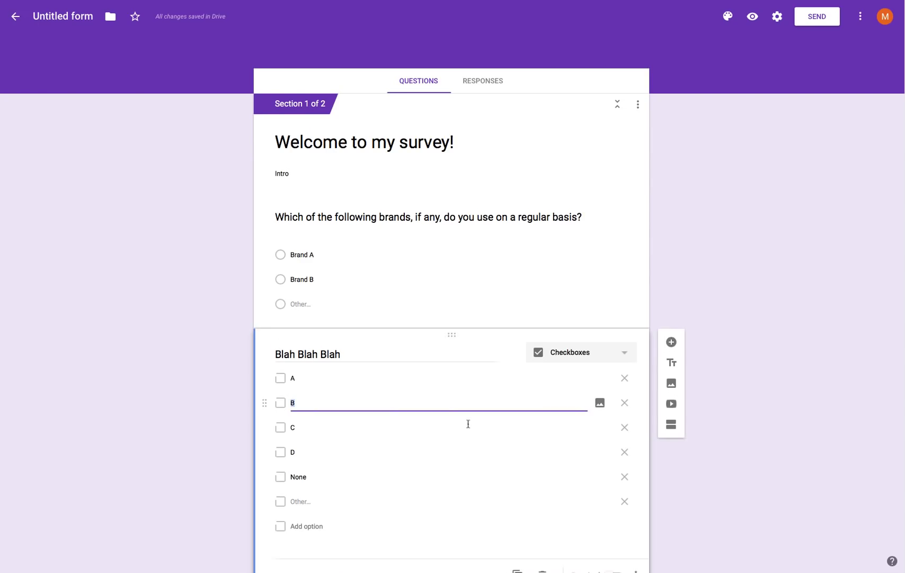
pyautogui.scroll(-5, 453, 431)
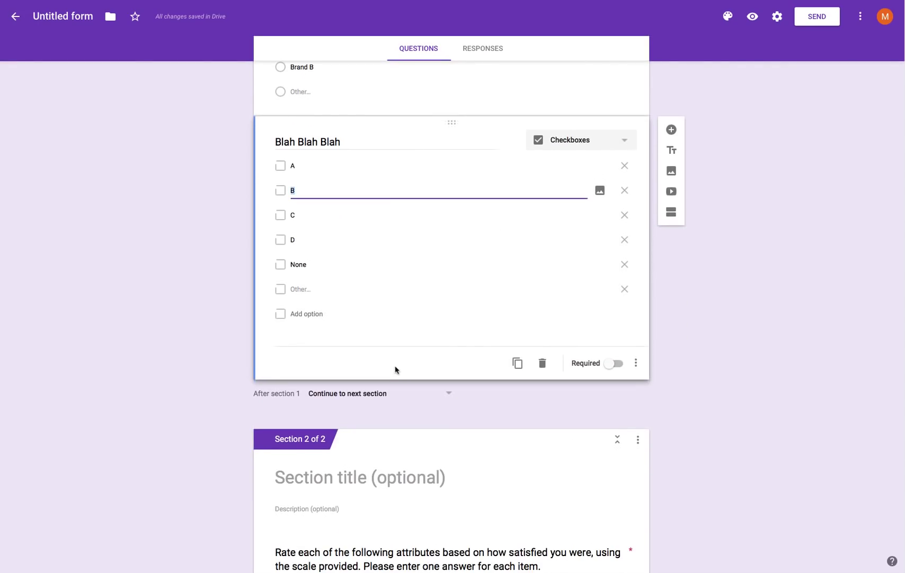
pyautogui.click(672, 130)
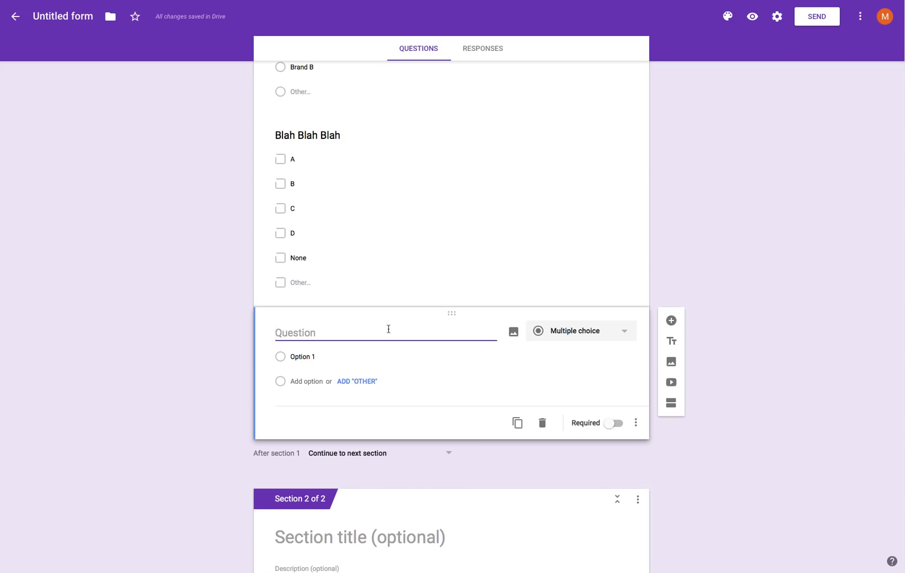
pyautogui.write('Whe')
pyautogui.press('BackSpace')
pyautogui.press('BackSpace')
pyautogui.write('hen was ')
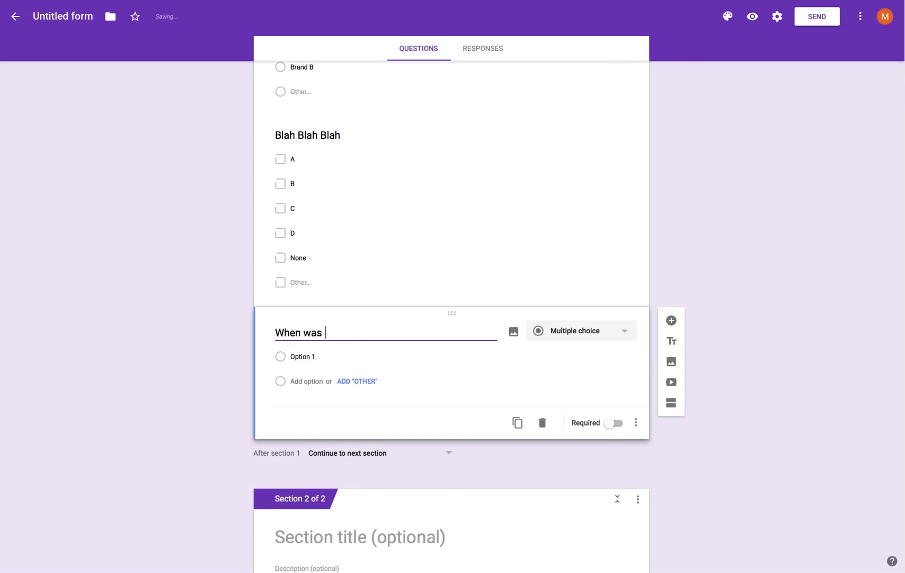
pyautogui.write('the last time you ')
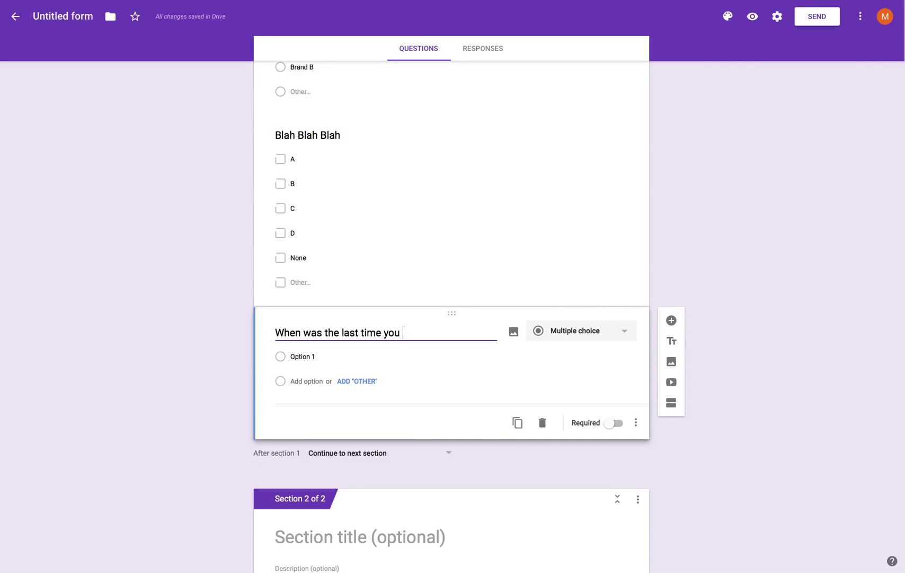
pyautogui.write('purchased Z')
pyautogui.press('BackSpace')
pyautogui.write('X')
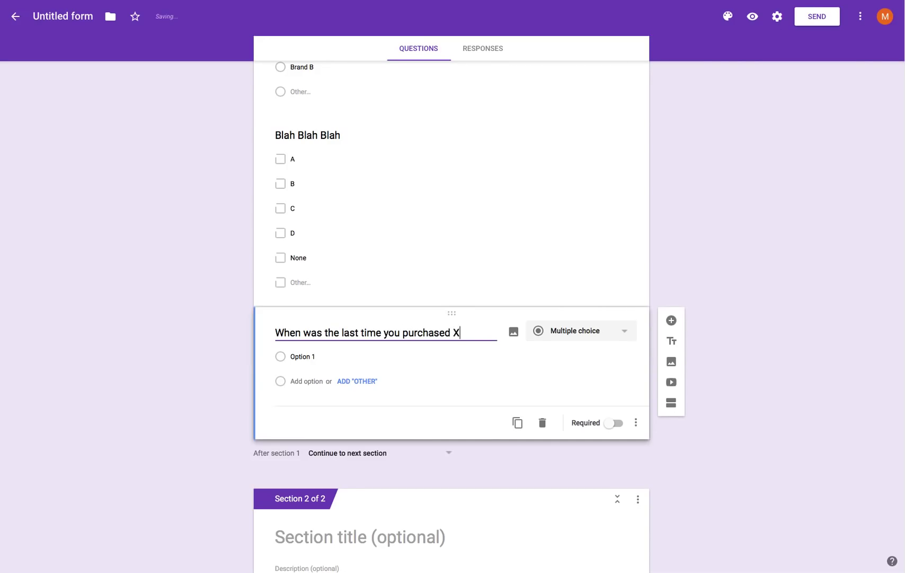
pyautogui.write('YZ?')
# Name the first answer option "Within the past week" and add a second option, "Within the past 2-4 weeks"
pyautogui.click(303, 356)
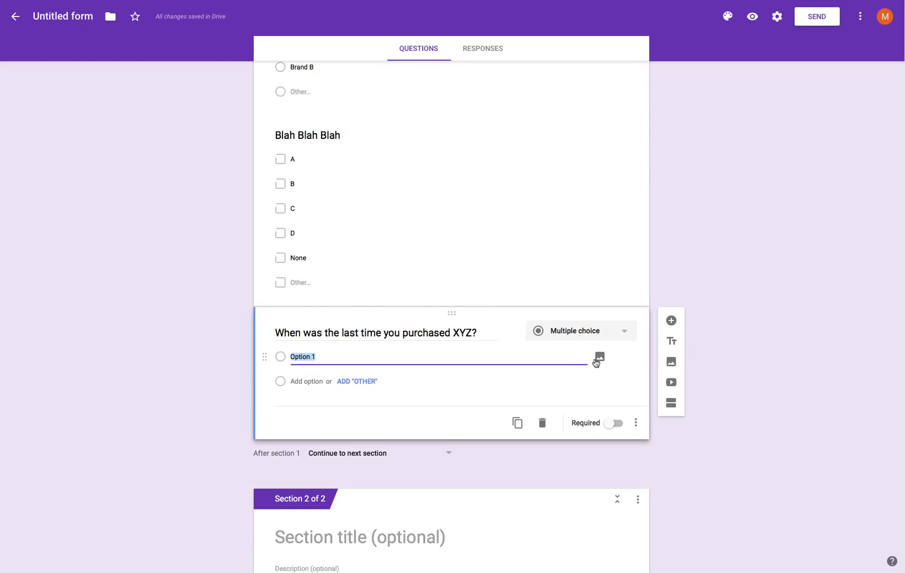
pyautogui.write('Wi')
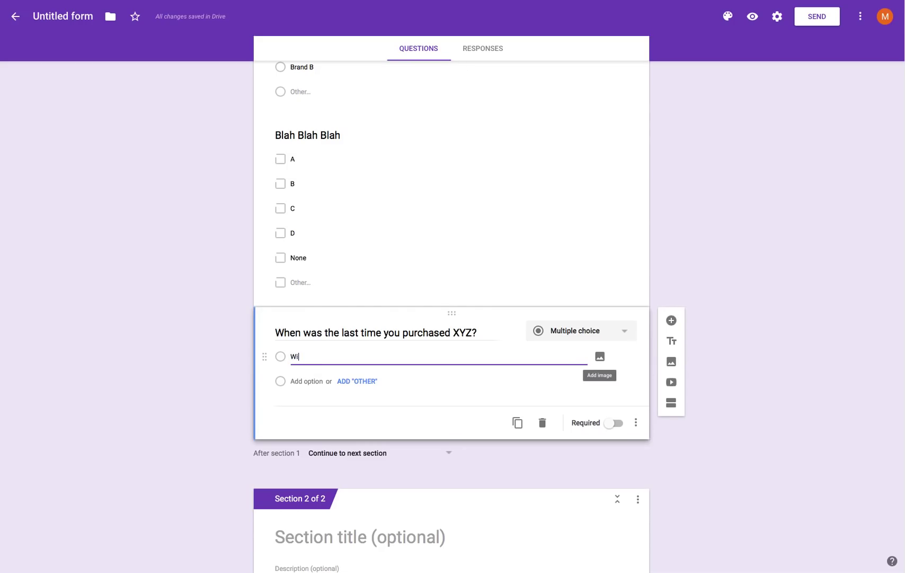
pyautogui.write('thin the past week')
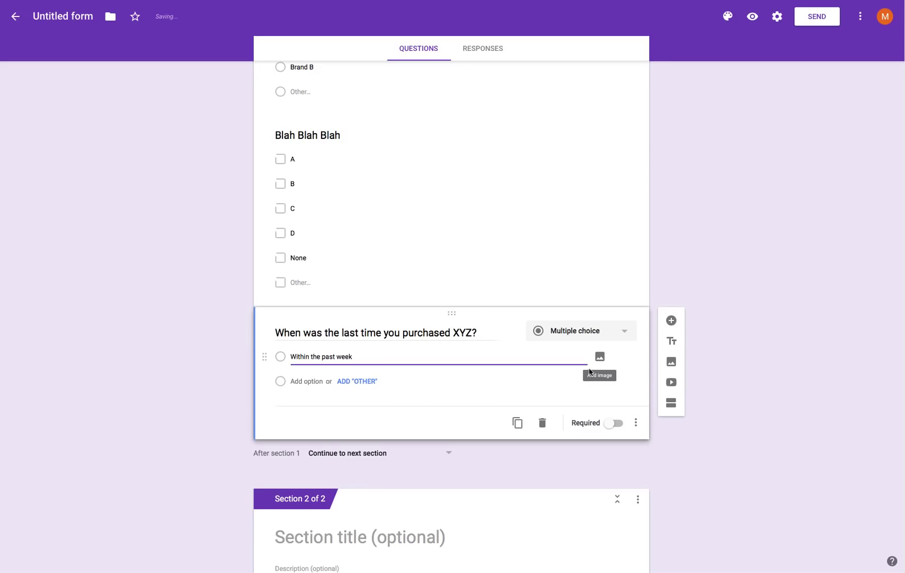
pyautogui.click(308, 380)
pyautogui.write('Within the pas')
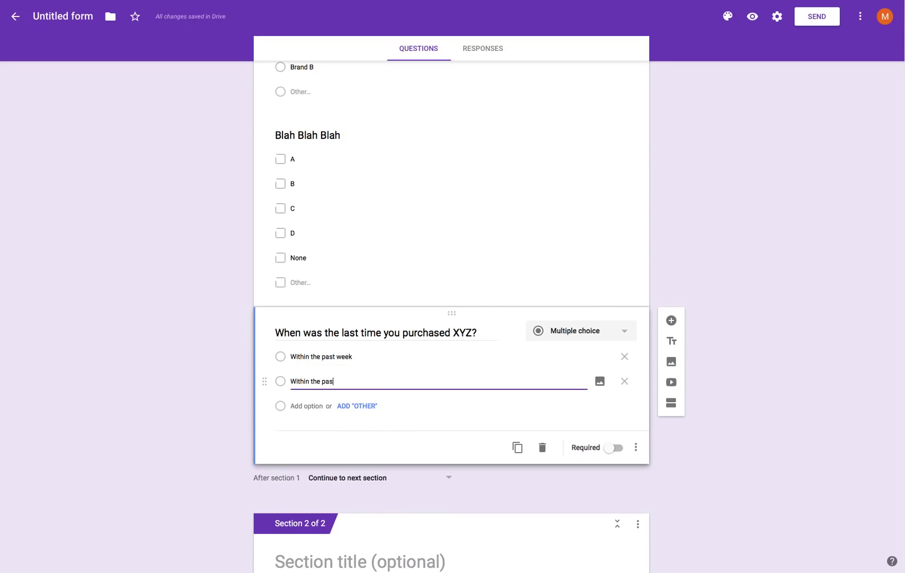
pyautogui.write('t 2-4 weeks')
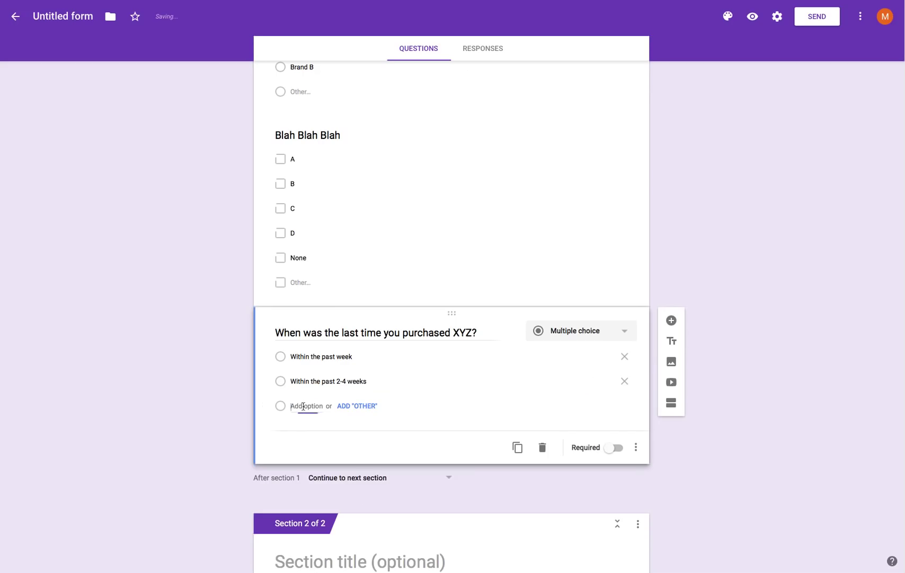
# Add the third and fourth answer options, "Within the past 1-2 months" and "More than 2 months ago"
pyautogui.click(304, 406)
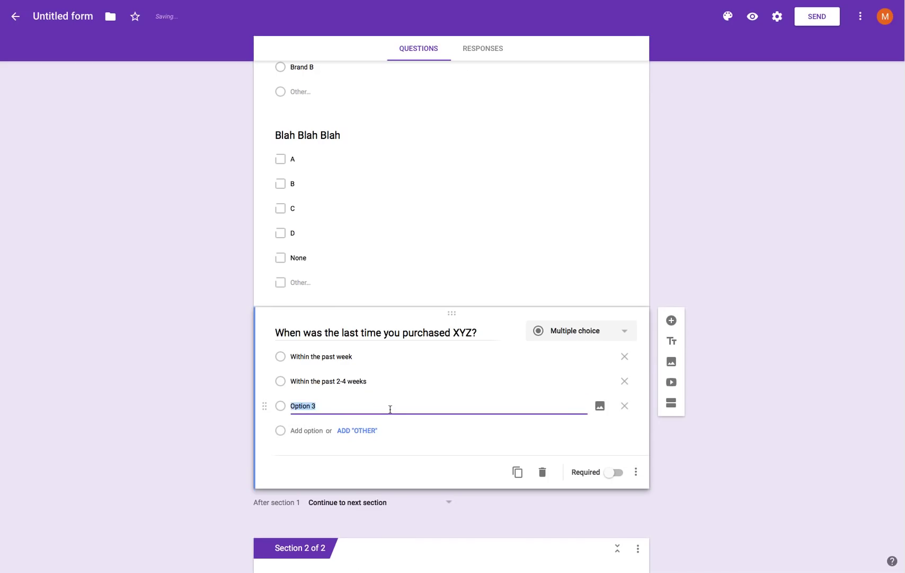
pyautogui.write('Within the ')
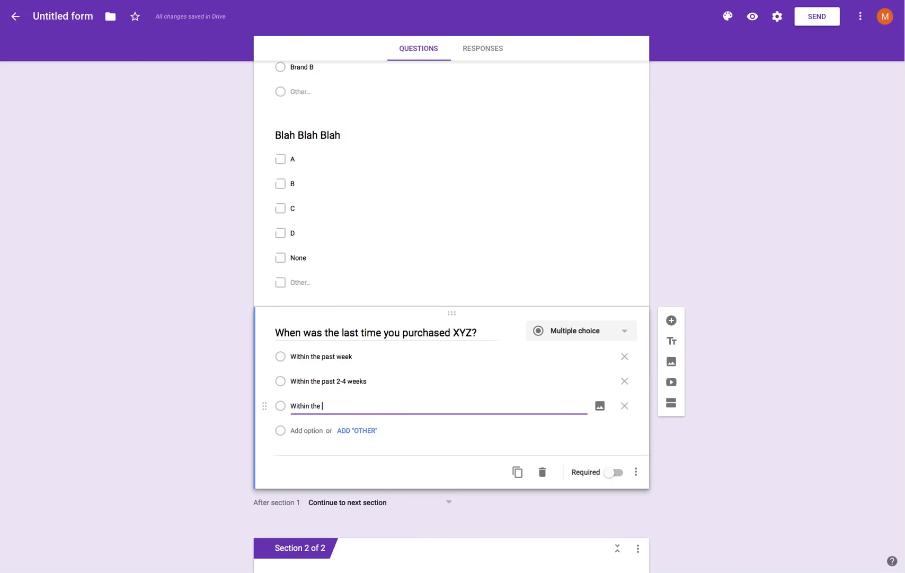
pyautogui.write('past 1-2 months')
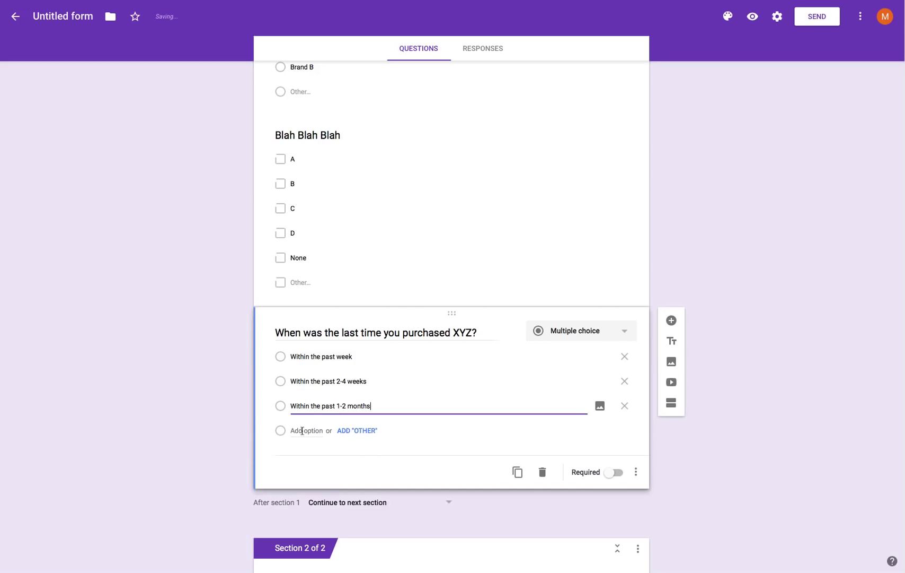
pyautogui.click(302, 430)
pyautogui.write('More than ')
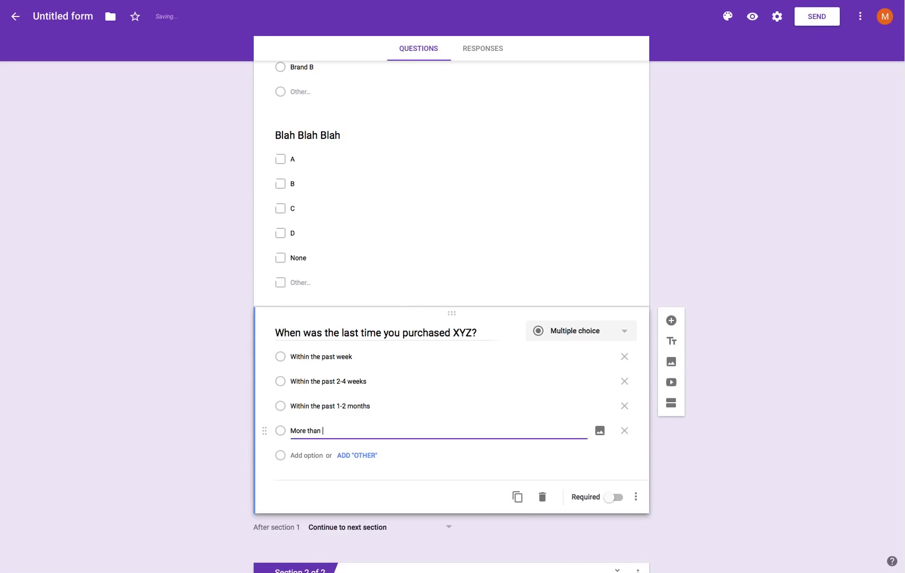
pyautogui.write('2 months ago')
# Add "Don't remember" as the fifth answer option of the XYZ purchase question
pyautogui.click(297, 455)
pyautogui.write('Dont')
pyautogui.press('BackSpace')
pyautogui.write("'t remember")
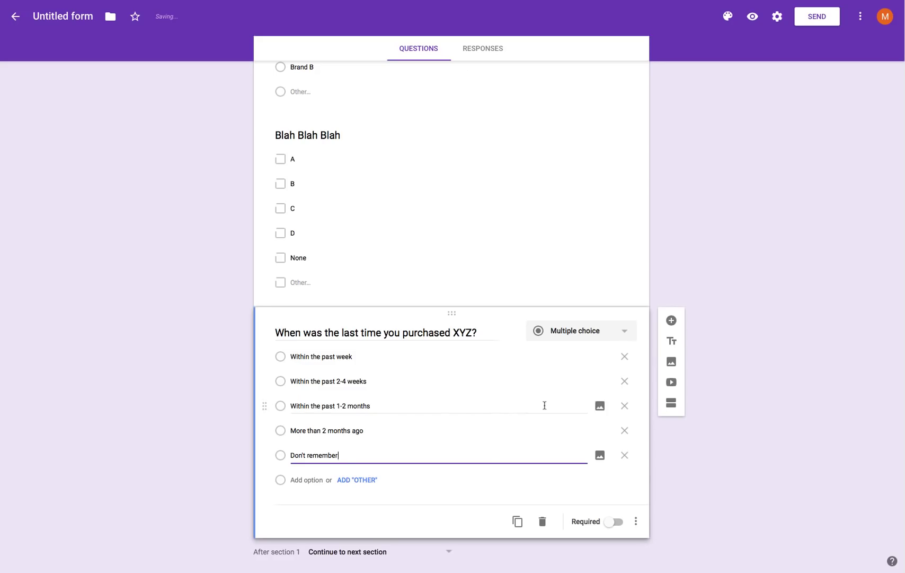
pyautogui.click(123, 393)
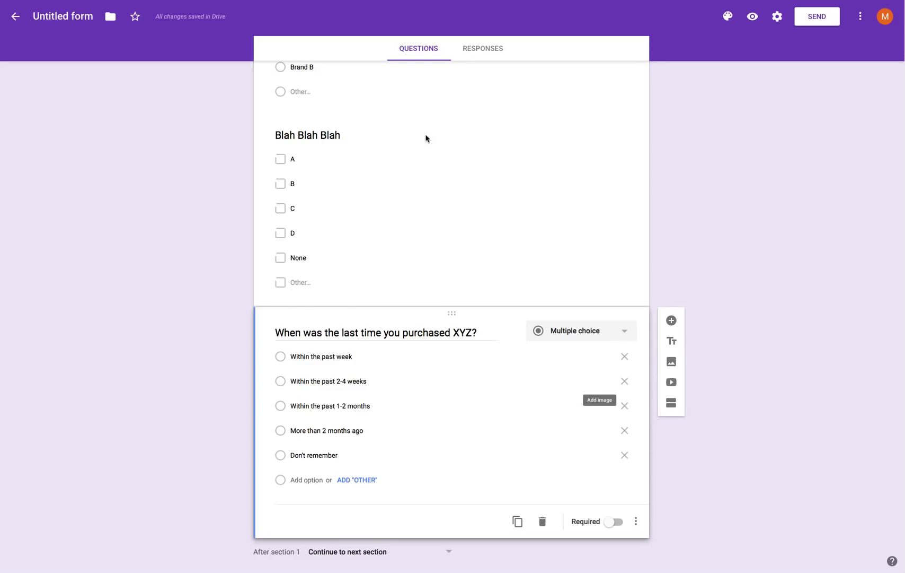
# Add a third section after the satisfaction grid in section 2 and title it "Just a few more questions"
pyautogui.scroll(-7, 452, 273)
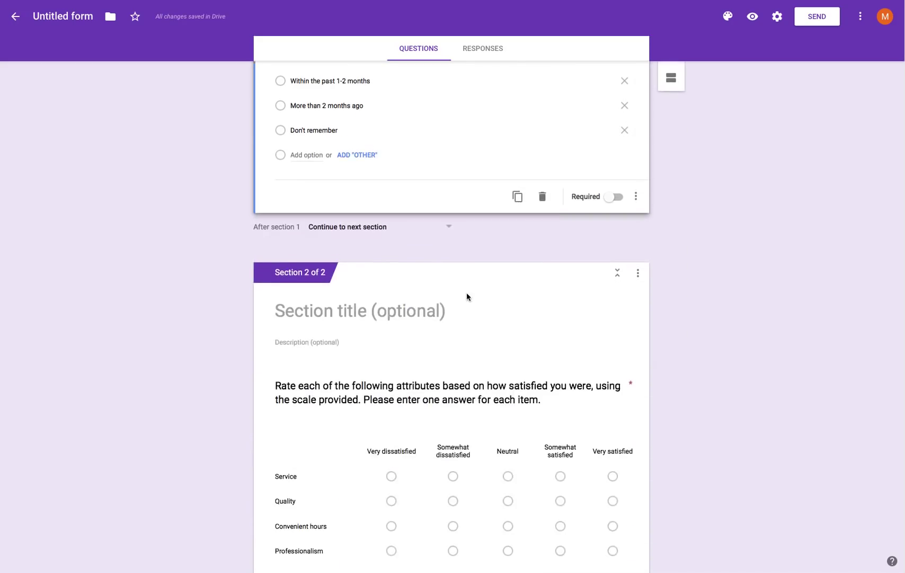
pyautogui.click(435, 533)
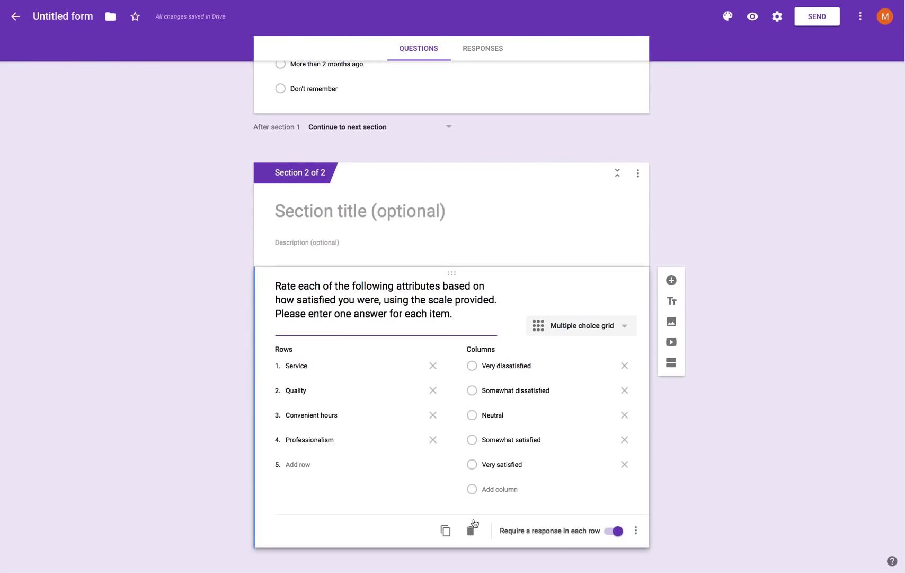
pyautogui.click(672, 357)
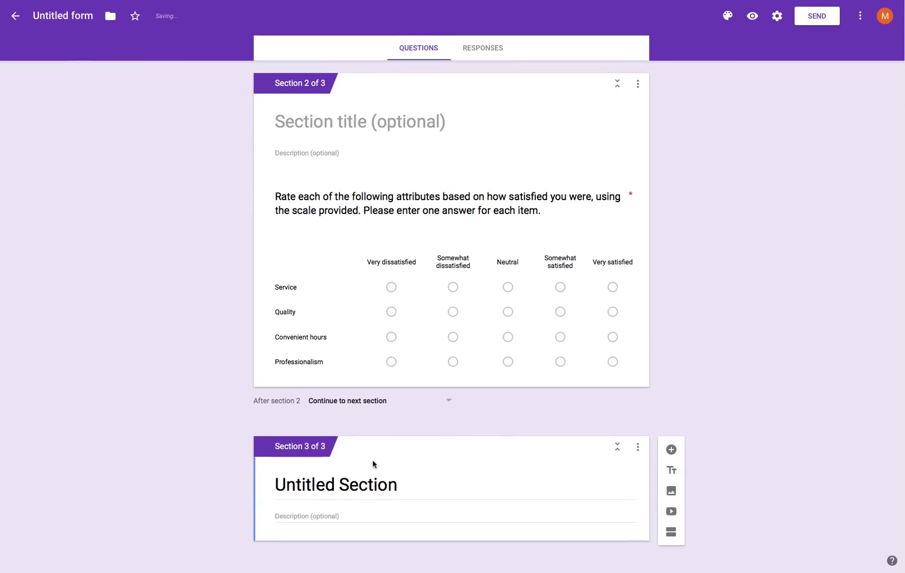
pyautogui.write('Just a few more questions -')
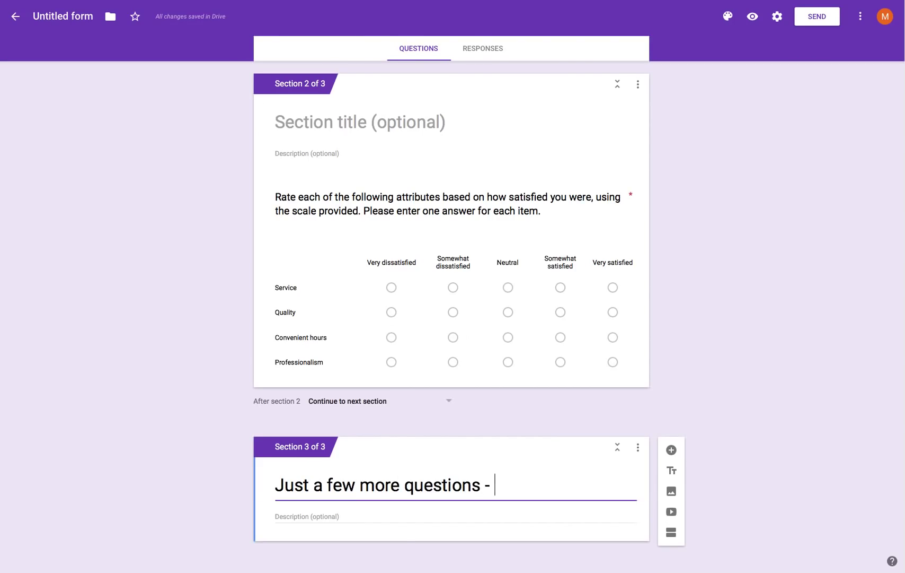
pyautogui.press('BackSpace')
pyautogui.press('BackSpace')
# Enter "Please recall that all your answers will be kept confidential" as the description of section 3
pyautogui.click(310, 514)
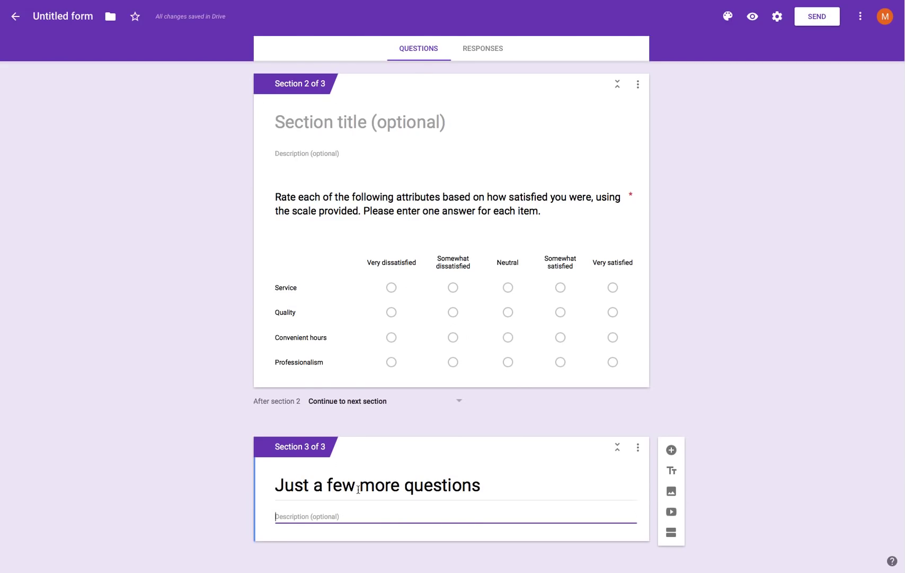
pyautogui.write('Please rec')
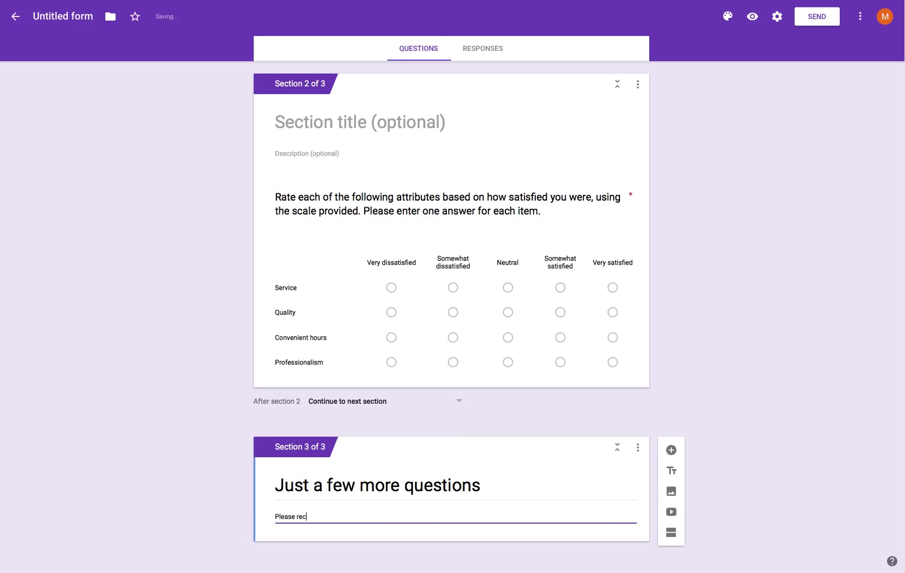
pyautogui.write('all that all your answere')
pyautogui.write(' wil')
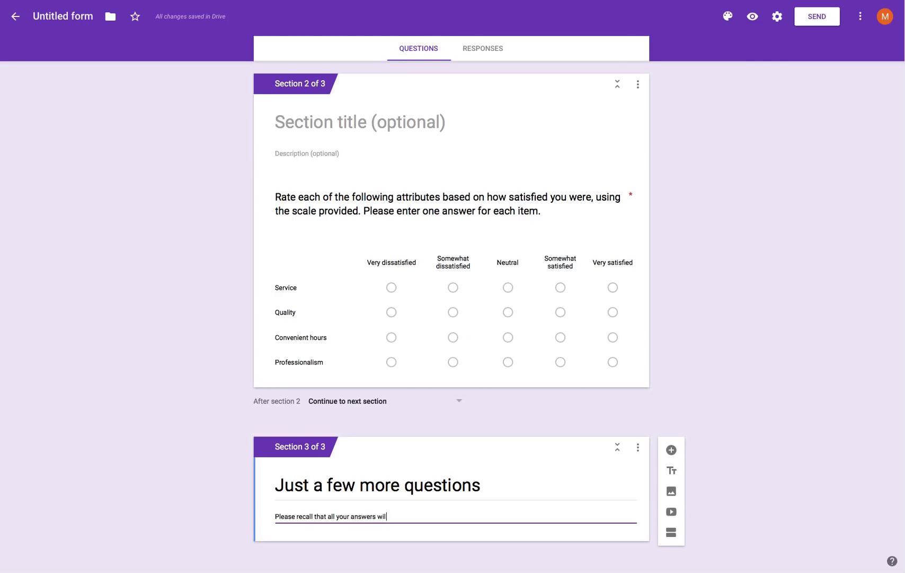
pyautogui.write('l be kept confidential')
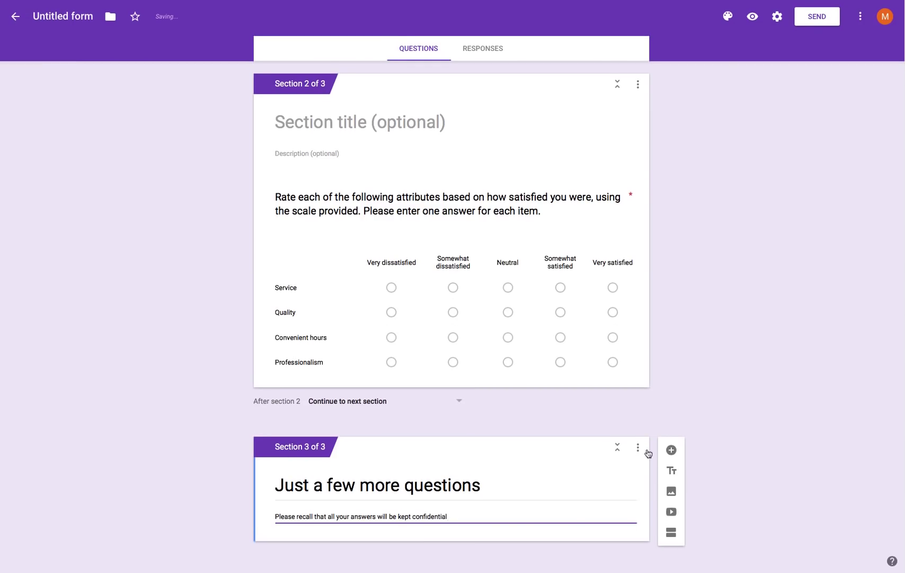
# Add a multiple choice question to section 3 with the text "Please indicate your age"
pyautogui.click(671, 451)
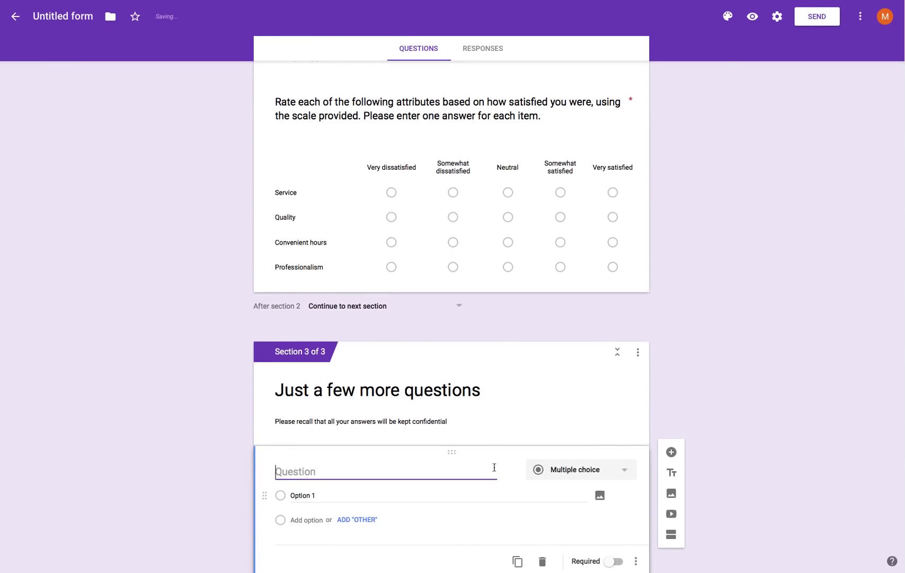
pyautogui.write('Please')
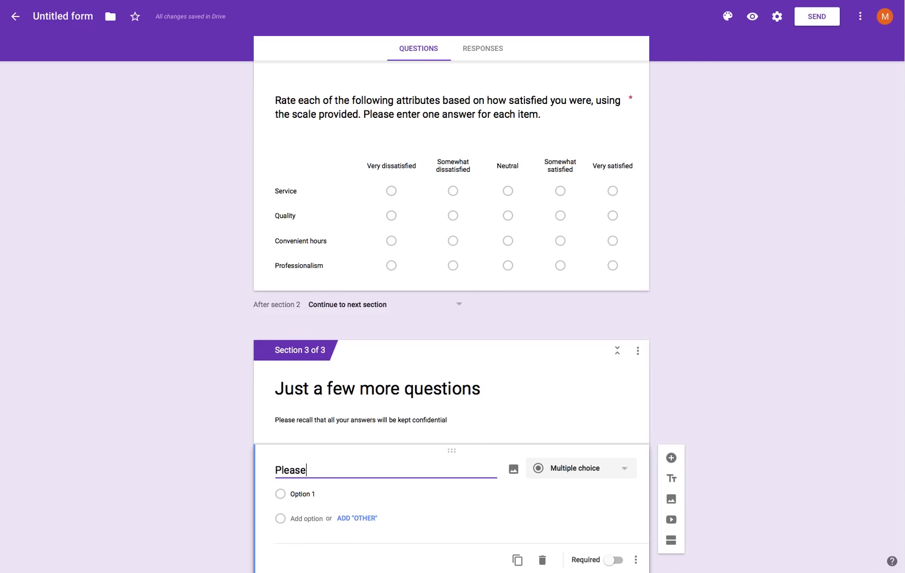
pyautogui.write(' indicate your age')
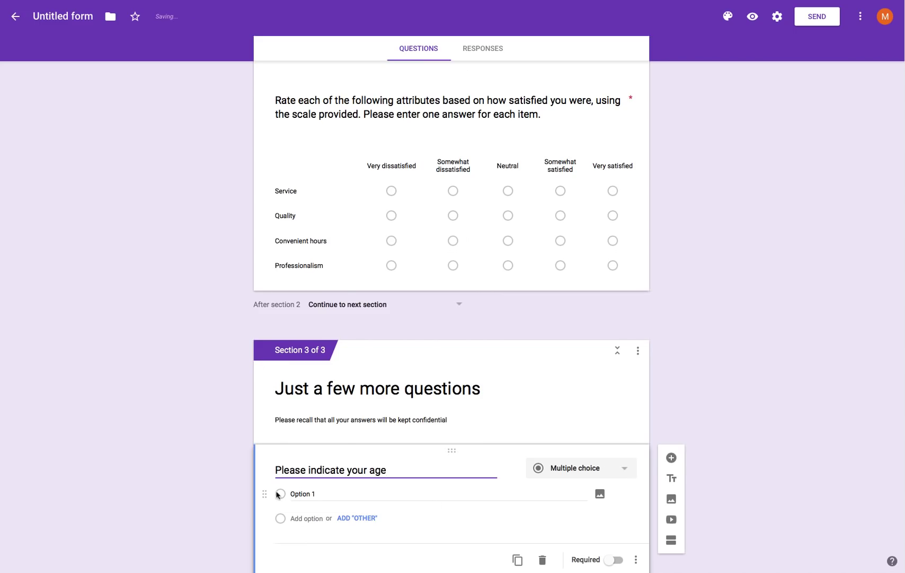
# Give the age question the first three answer options "Under 19 years", "19-35 years" and "36-50 years"
pyautogui.click(312, 493)
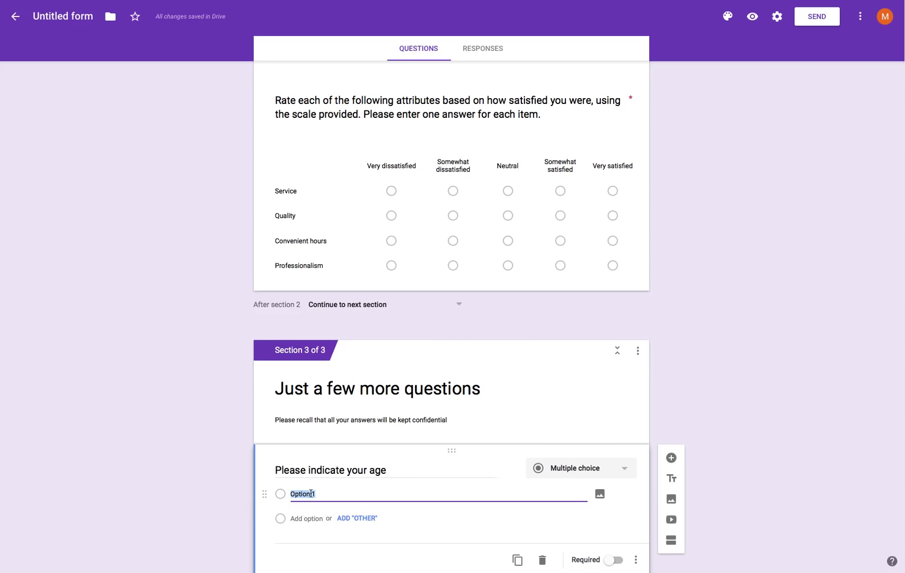
pyautogui.write('Under 19 years')
pyautogui.click(306, 518)
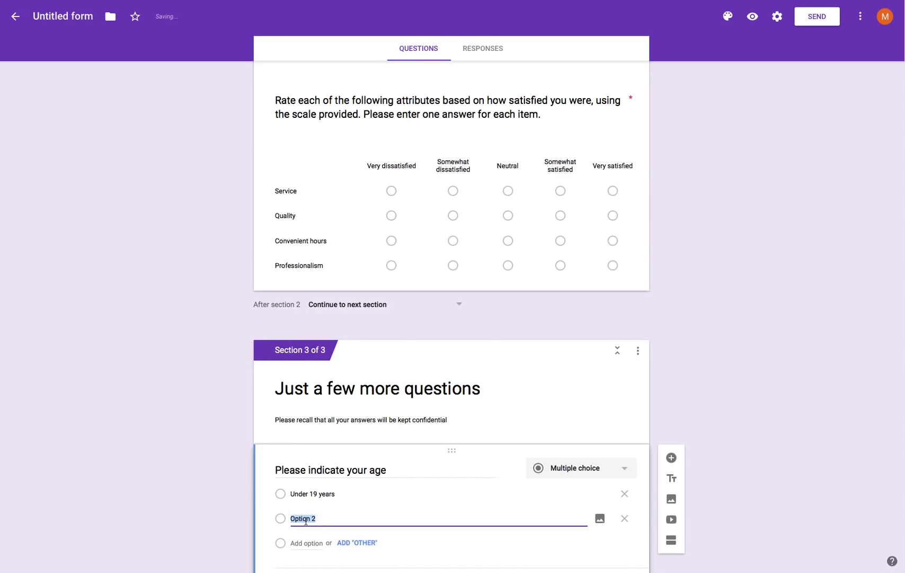
pyautogui.write('19-35 years')
pyautogui.click(303, 543)
pyautogui.write('3')
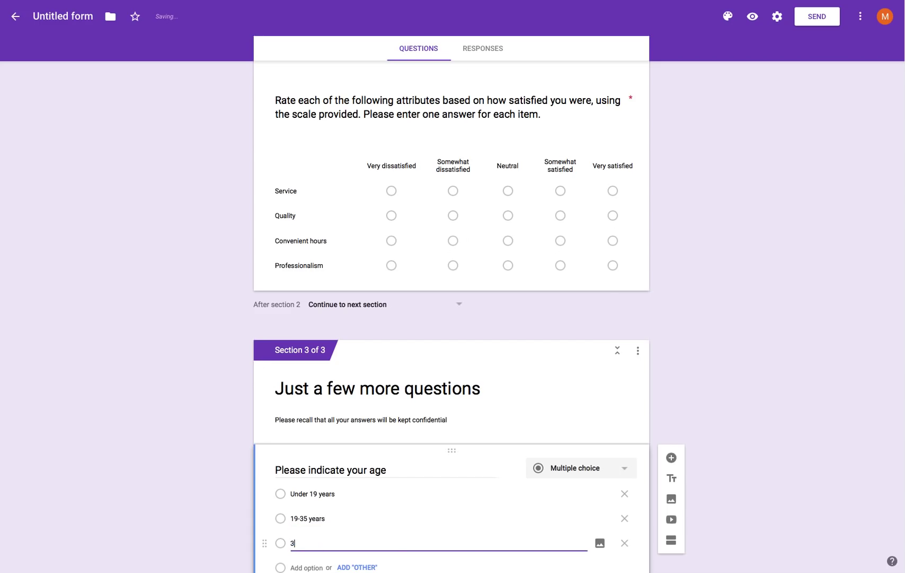
pyautogui.write('6-50 years')
# Add "Over 50 years" and "Prefer not to say" as the fourth and fifth answer options of the age question
pyautogui.scroll(-1, 296, 556)
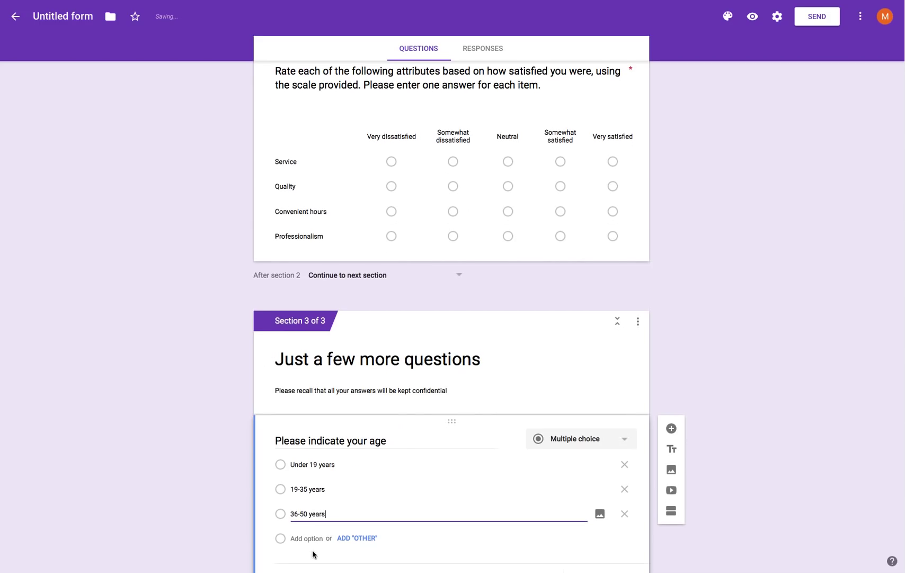
pyautogui.click(308, 537)
pyautogui.write('Ov')
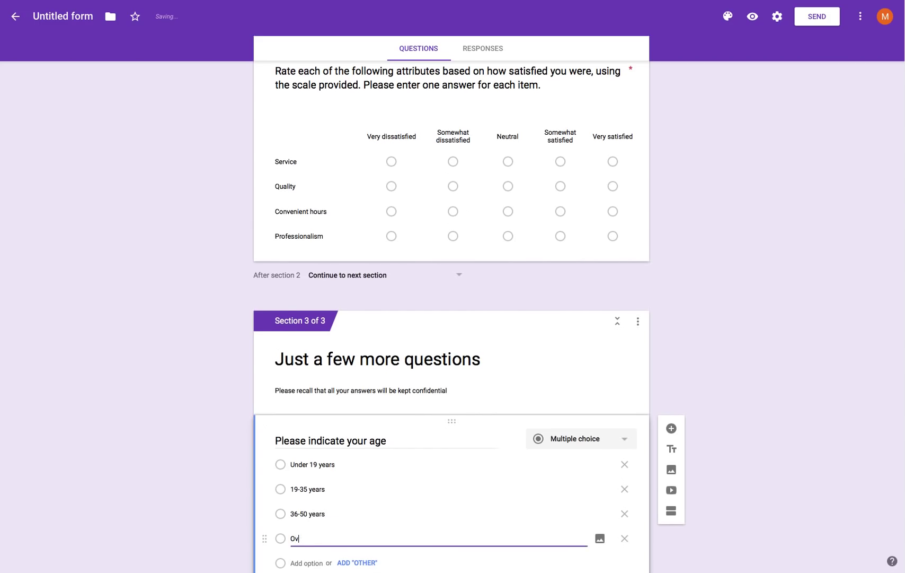
pyautogui.write('er 50 years')
pyautogui.scroll(-2, 433, 509)
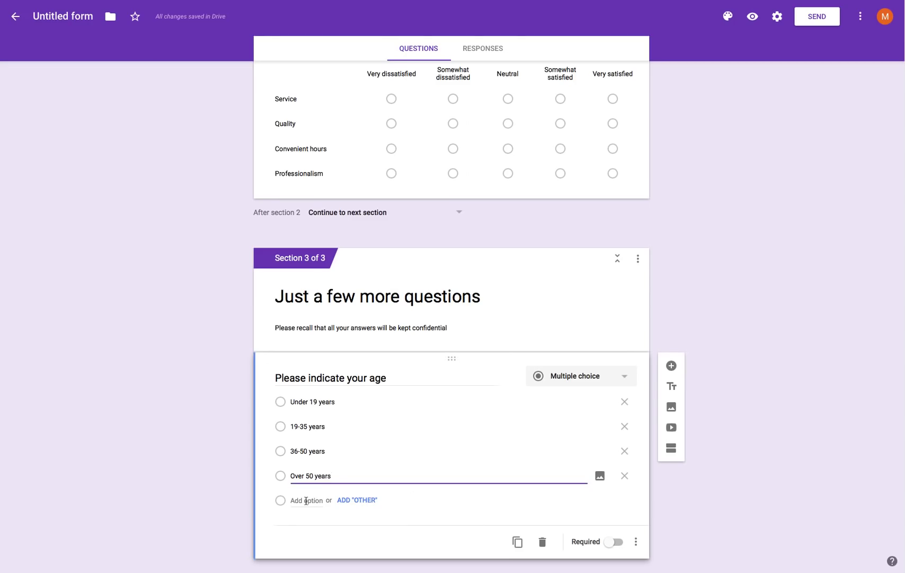
pyautogui.click(306, 501)
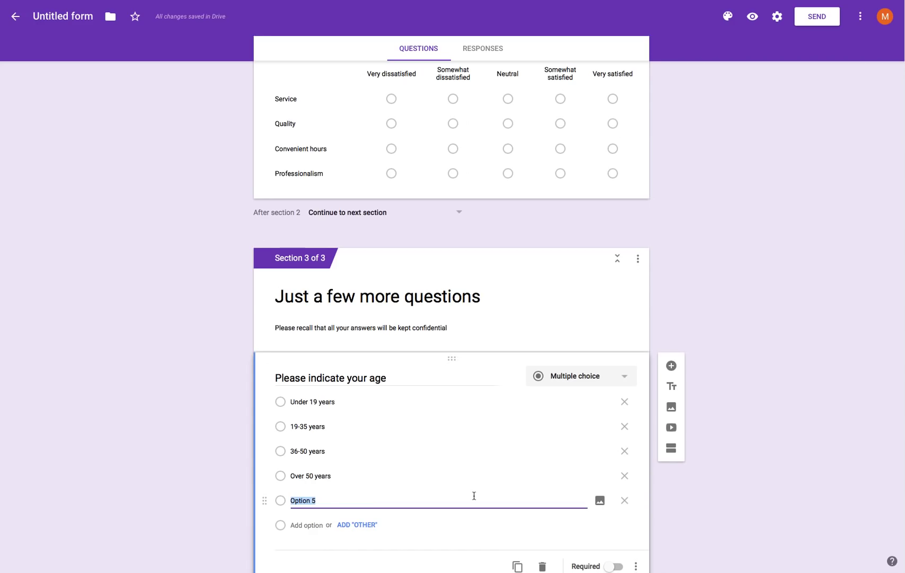
pyautogui.write('Prefer not to say')
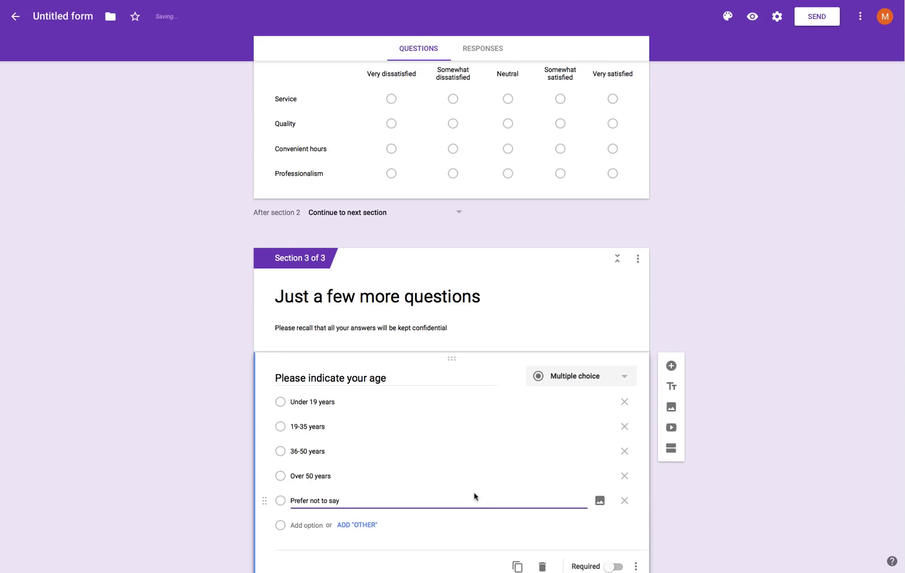
# Add a fourth section after the age question and title it "Thank you very much for your help!"
pyautogui.scroll(-2, 475, 495)
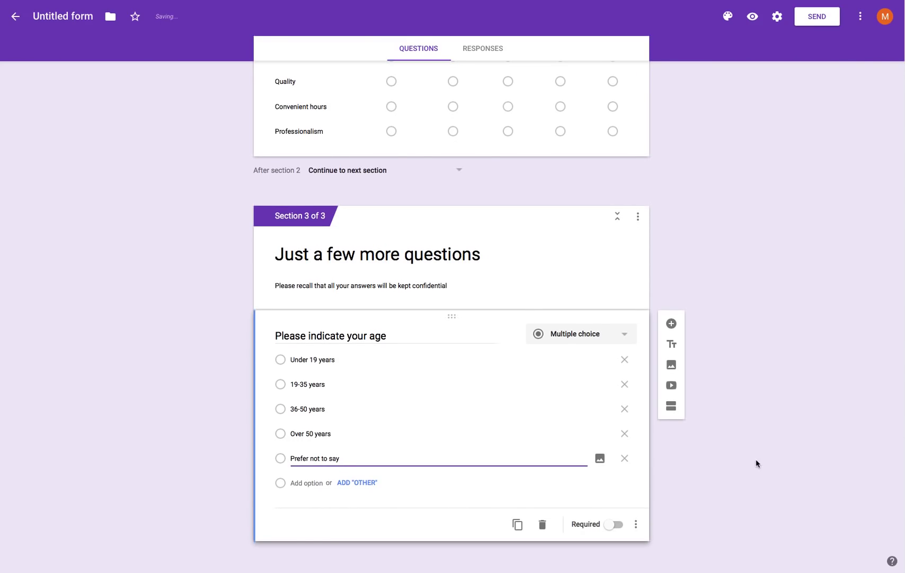
pyautogui.click(672, 406)
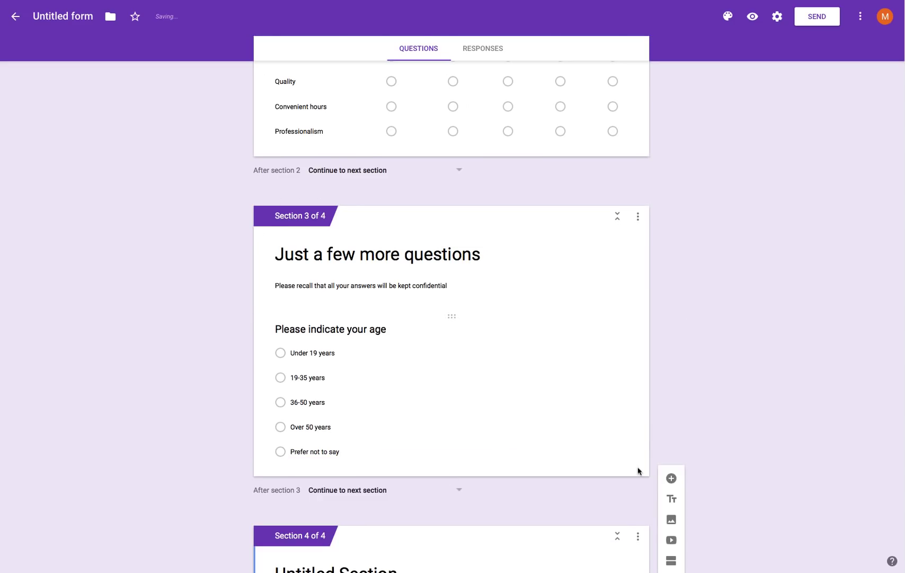
pyautogui.click(307, 481)
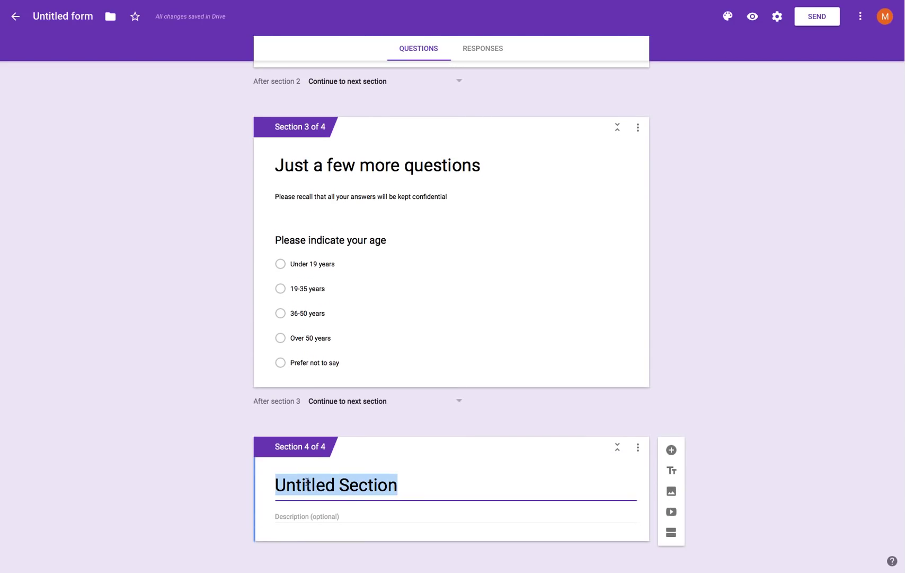
pyautogui.write('Thay')
pyautogui.press('BackSpace')
pyautogui.write('nk ')
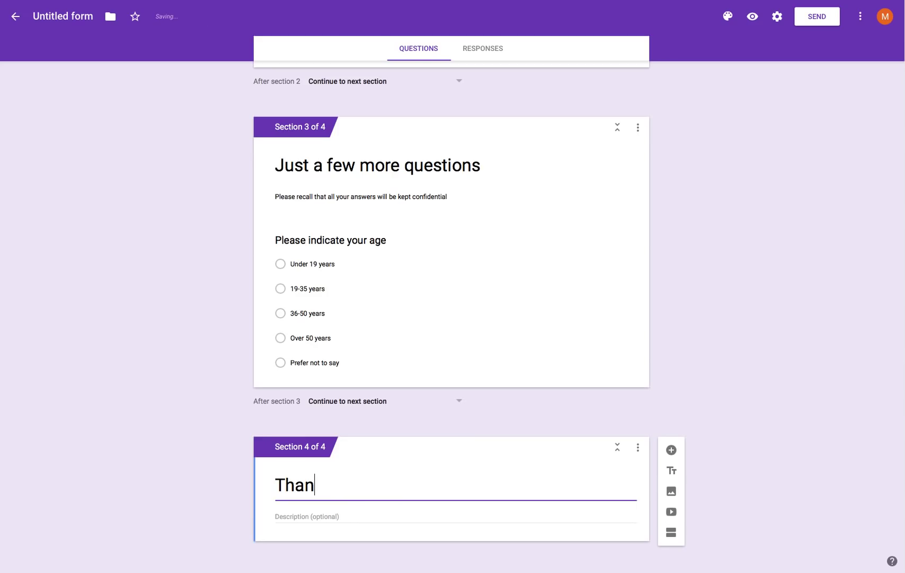
pyautogui.write('you very muc')
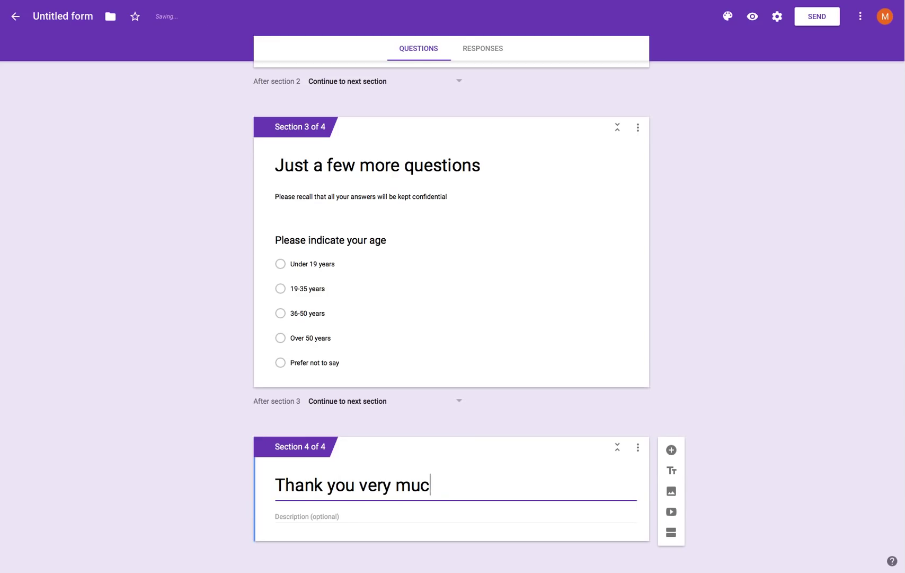
pyautogui.write('h for your help!')
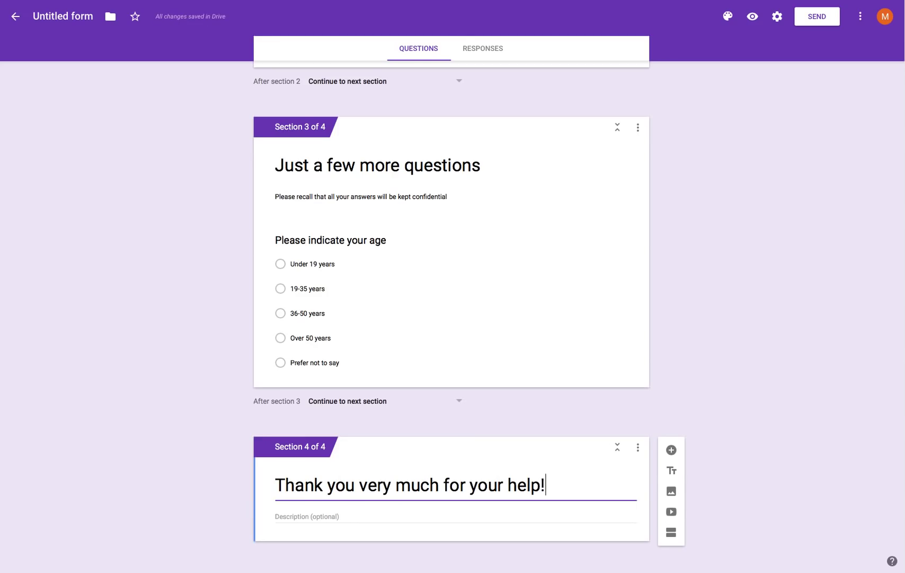
# Enter "We appreciate your cooperation!" as the description of section 4
pyautogui.click(338, 516)
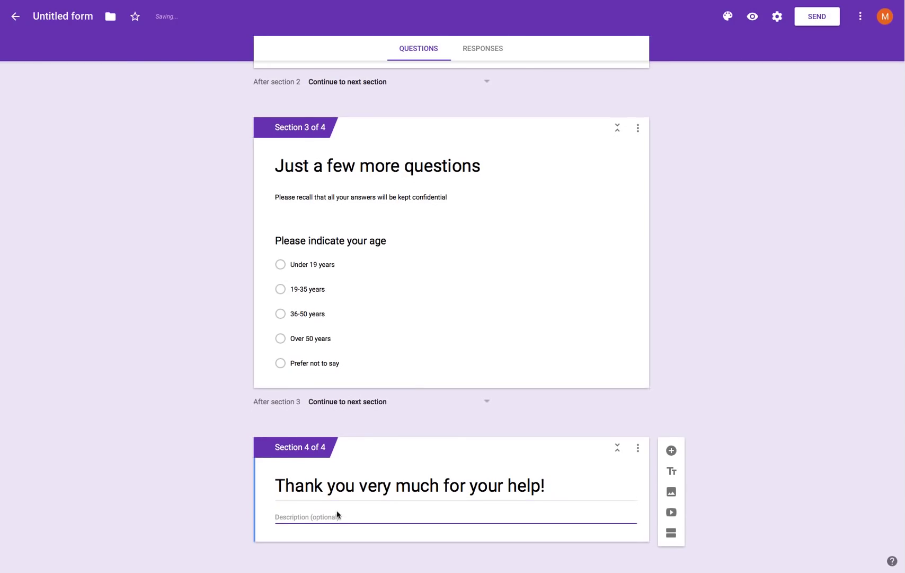
pyautogui.write('We appreciate your coop')
pyautogui.press('BackSpace')
pyautogui.write('operation!')
pyautogui.click(789, 440)
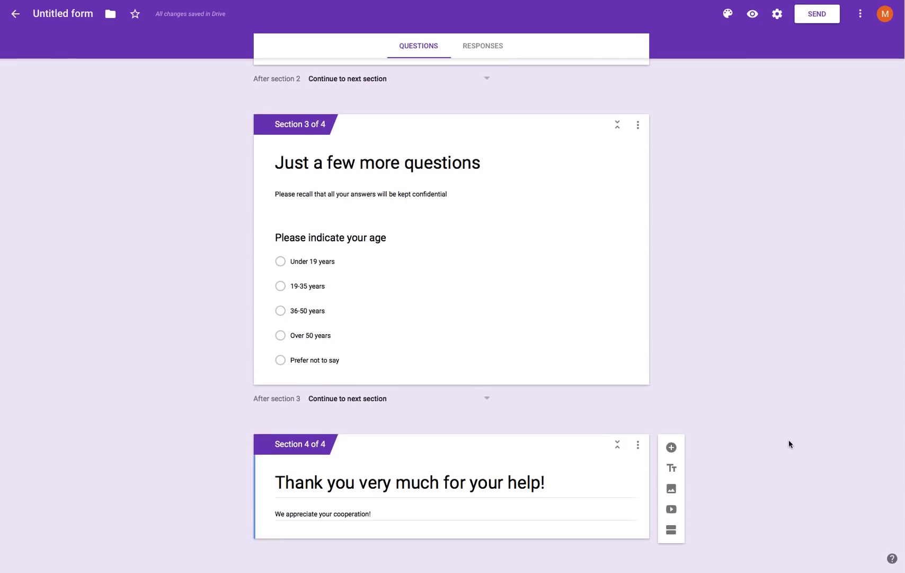
# Duplicate the first section, "Welcome to my survey!", together with its questions
pyautogui.scroll(20, 698, 487)
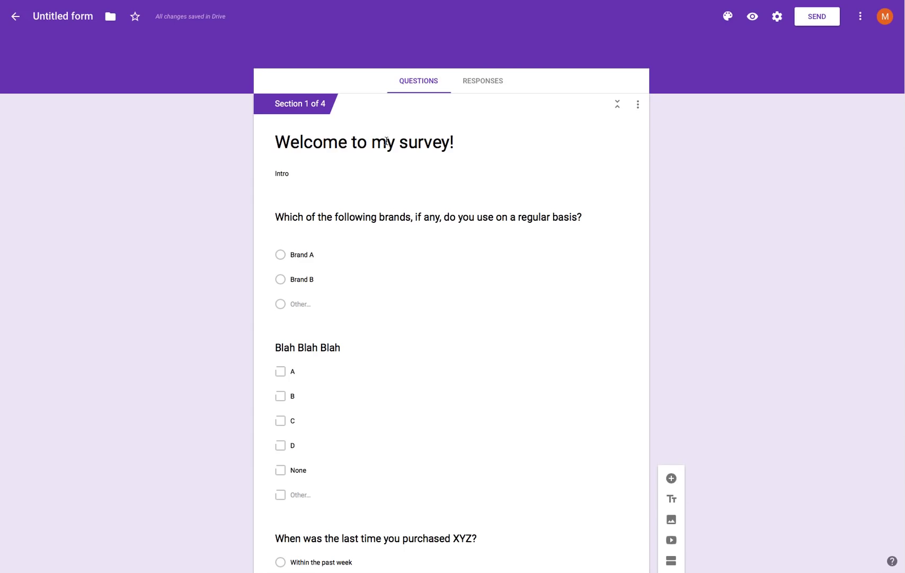
pyautogui.scroll(-5, 603, 246)
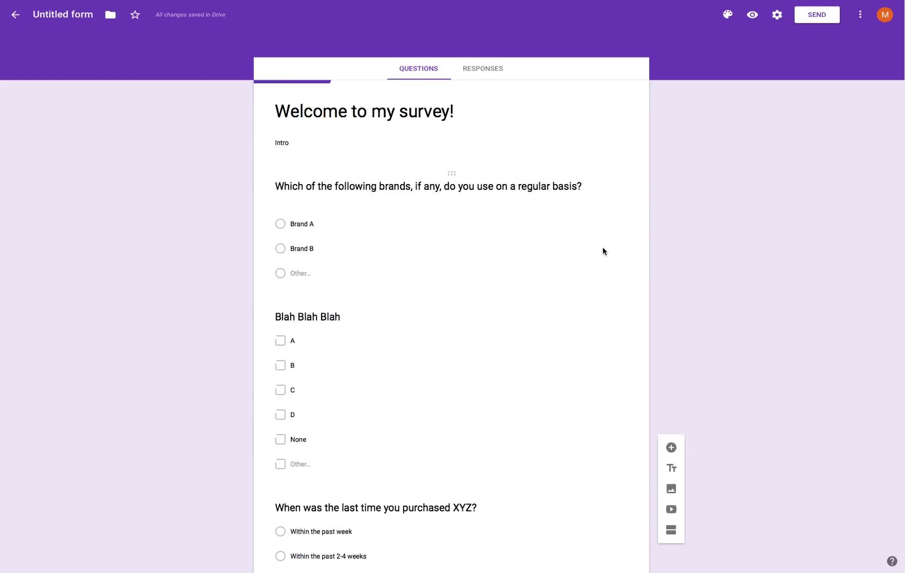
pyautogui.scroll(5, 602, 246)
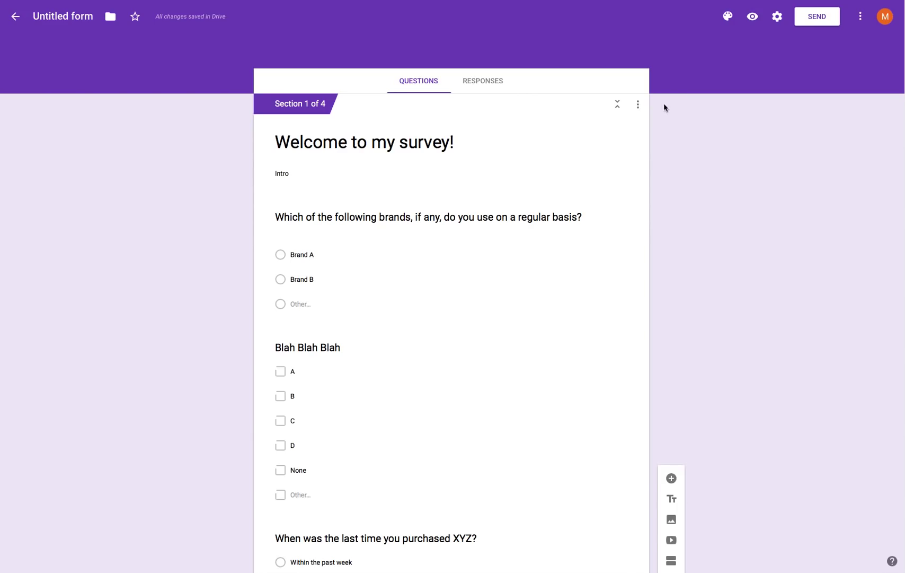
pyautogui.click(639, 104)
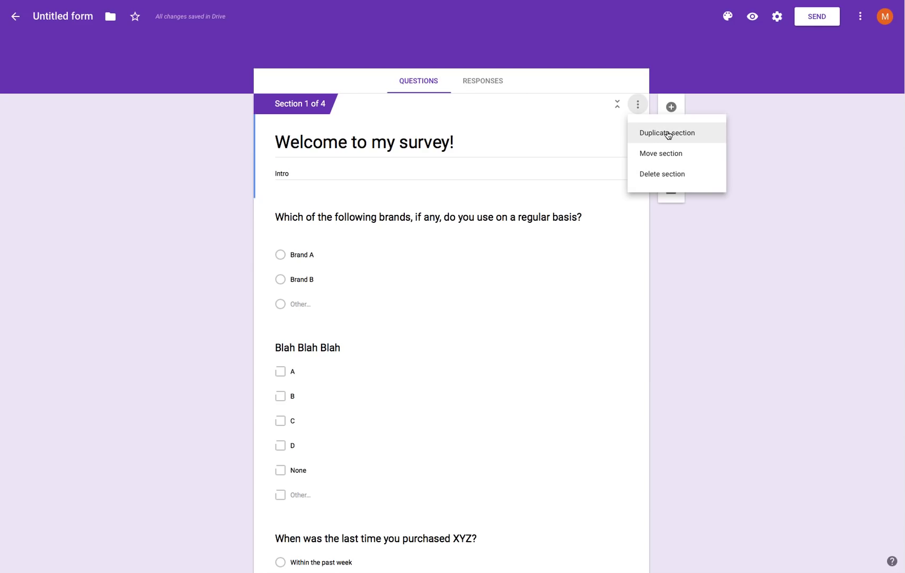
pyautogui.click(610, 163)
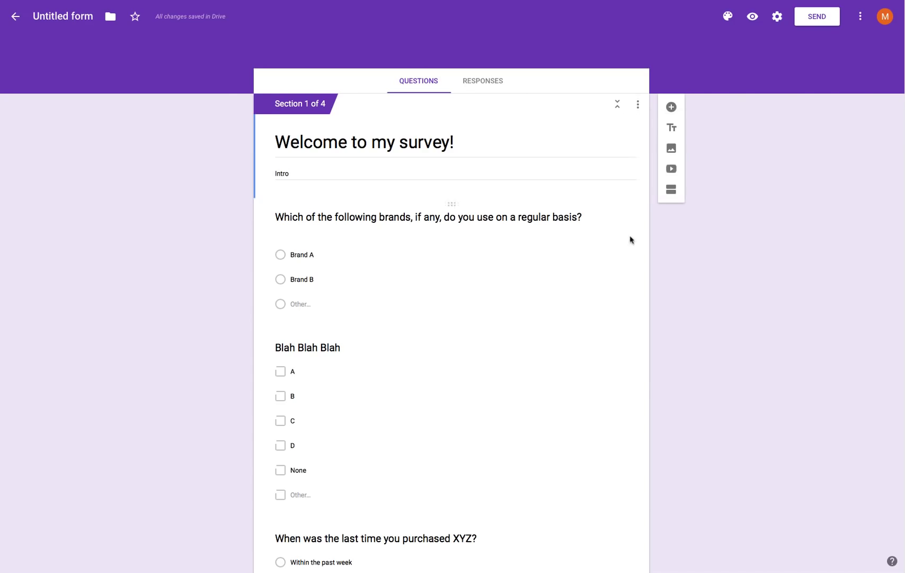
pyautogui.click(460, 276)
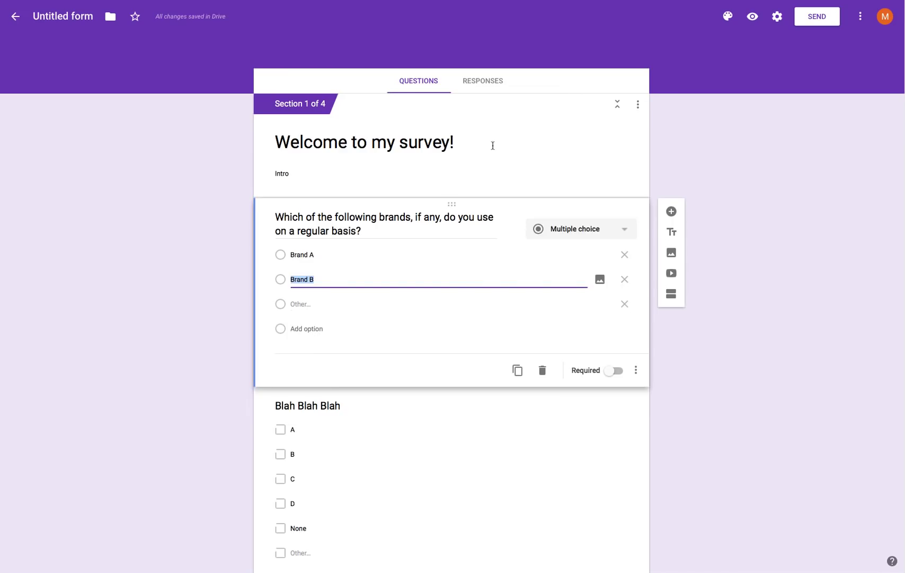
pyautogui.click(517, 144)
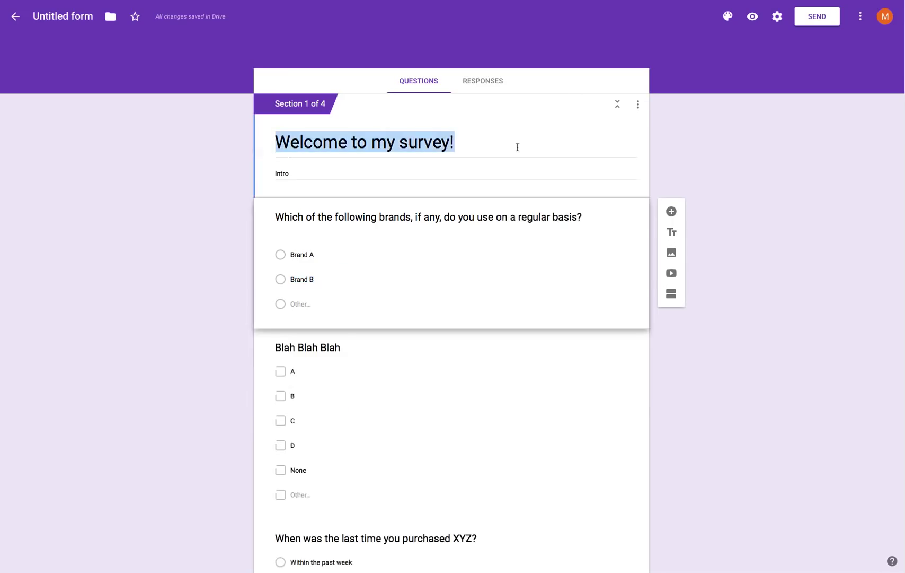
pyautogui.click(638, 104)
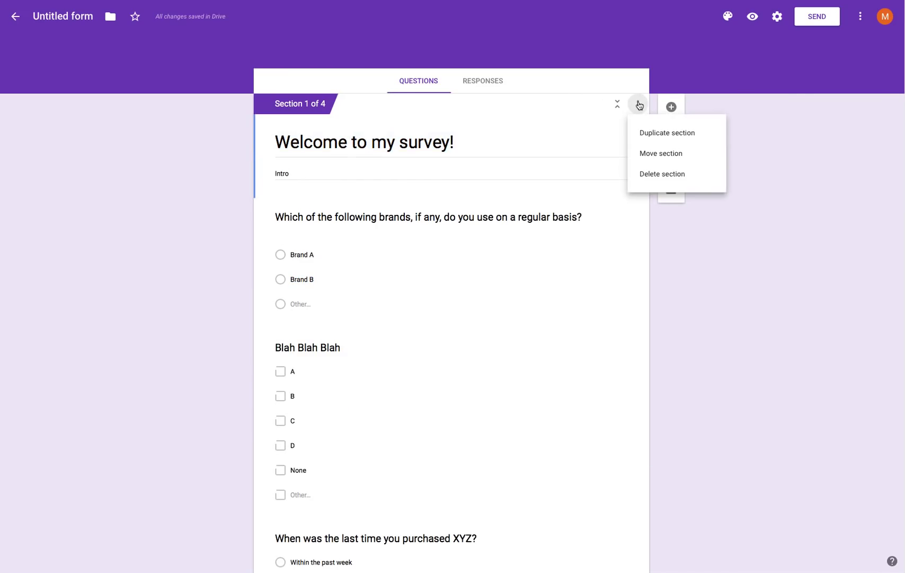
pyautogui.click(665, 138)
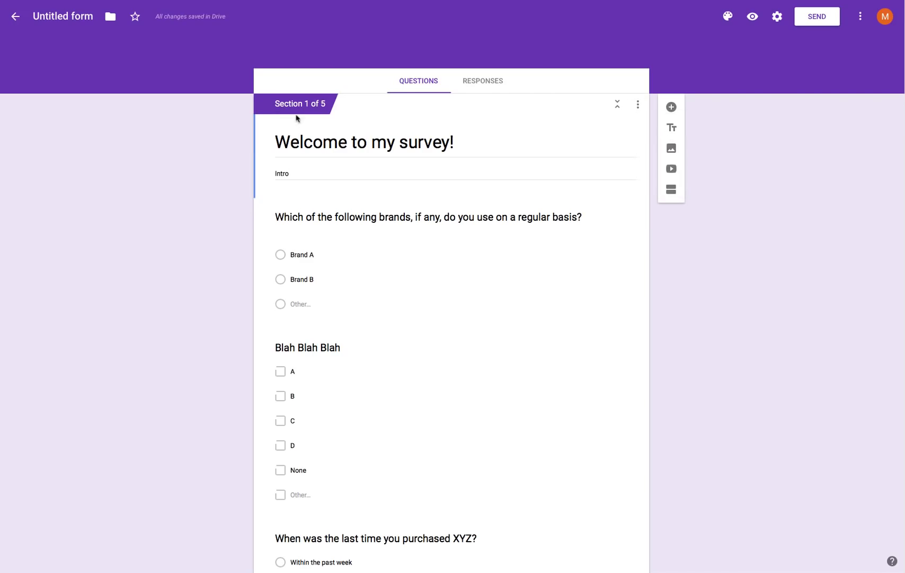
# Delete the brand, "Blah Blah Blah" and last-purchase questions from section 1, keeping only its title and intro
pyautogui.scroll(-12, 348, 197)
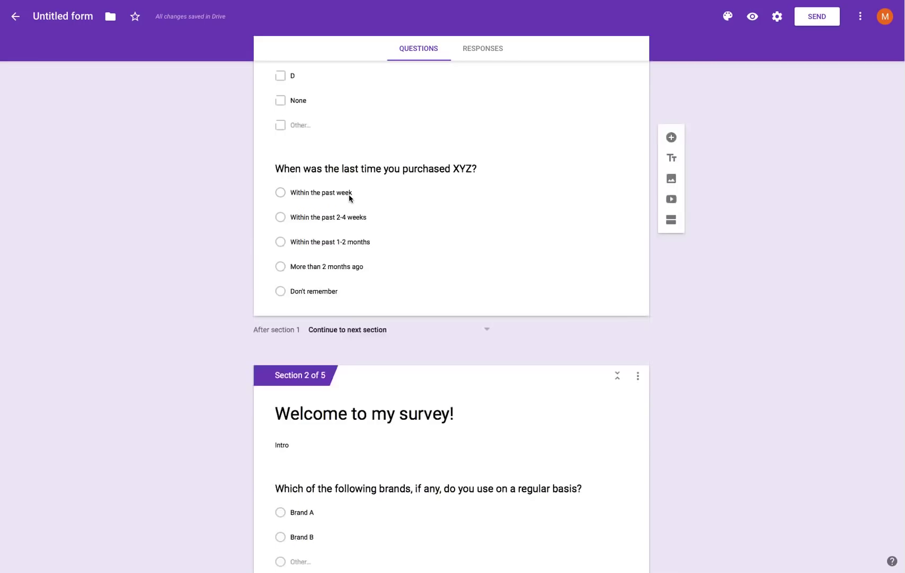
pyautogui.scroll(2, 348, 198)
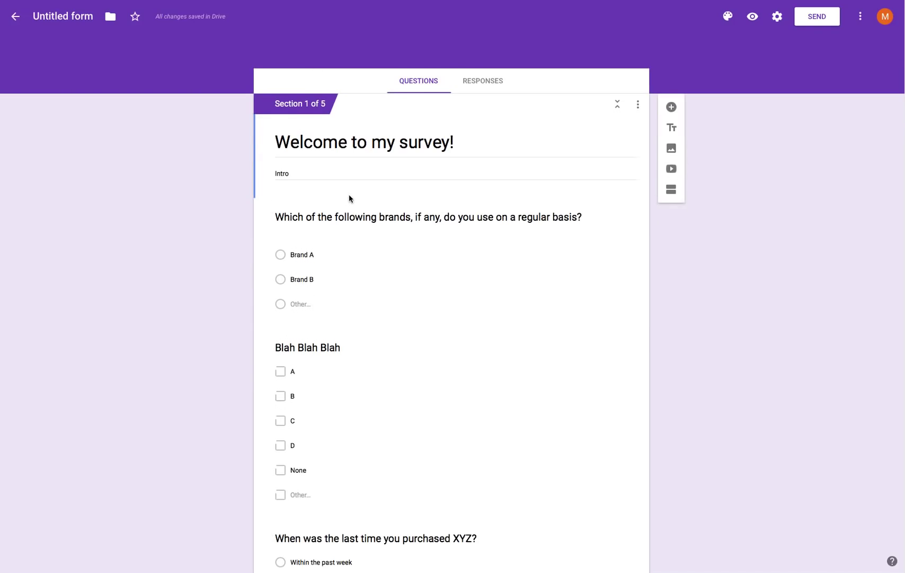
pyautogui.click(500, 253)
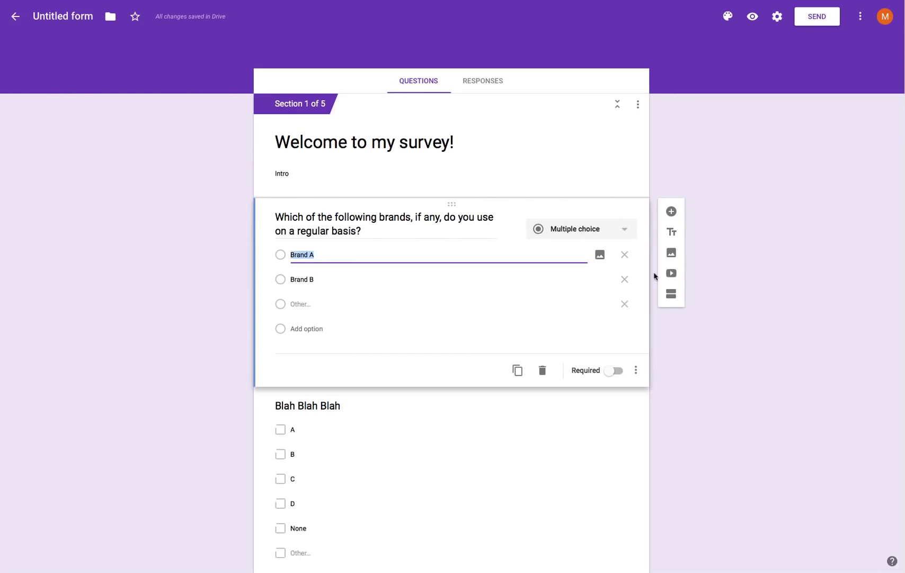
pyautogui.click(542, 370)
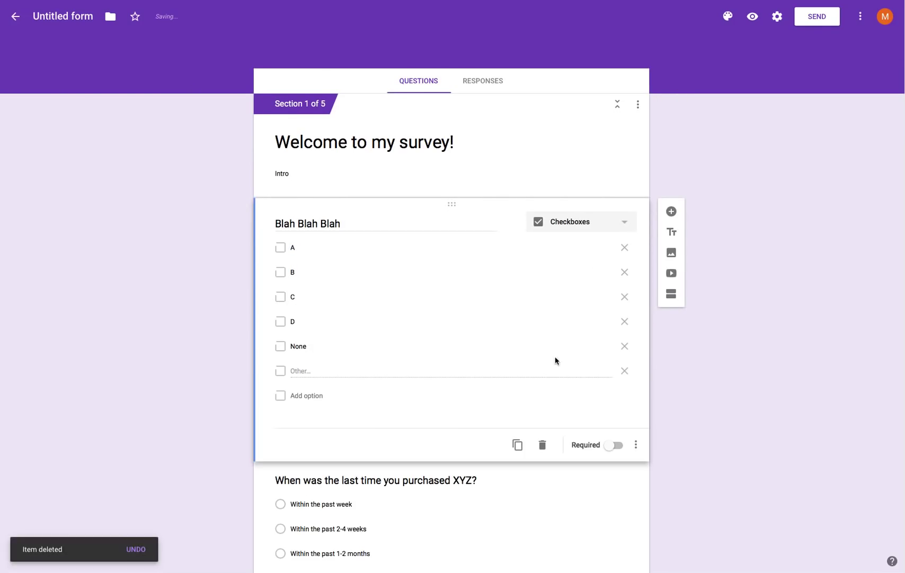
pyautogui.click(545, 447)
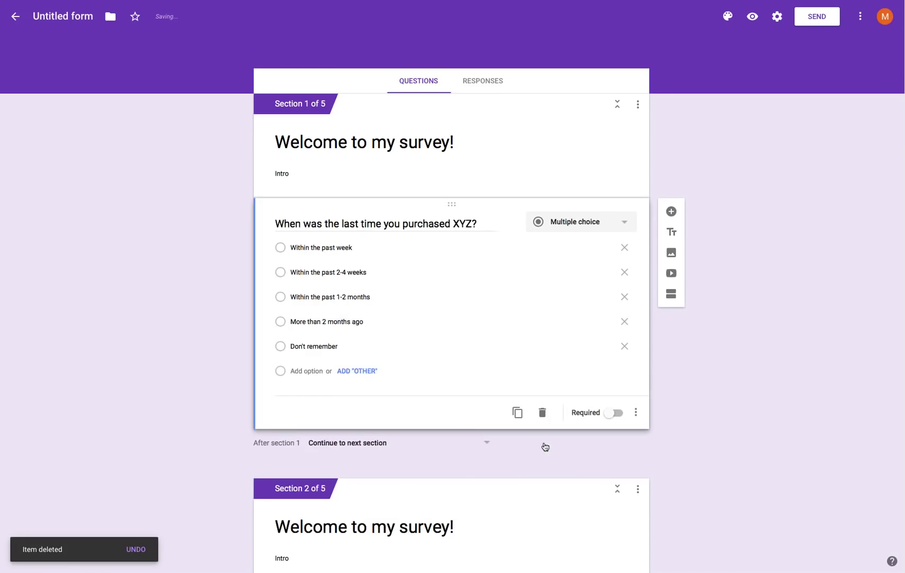
pyautogui.click(545, 413)
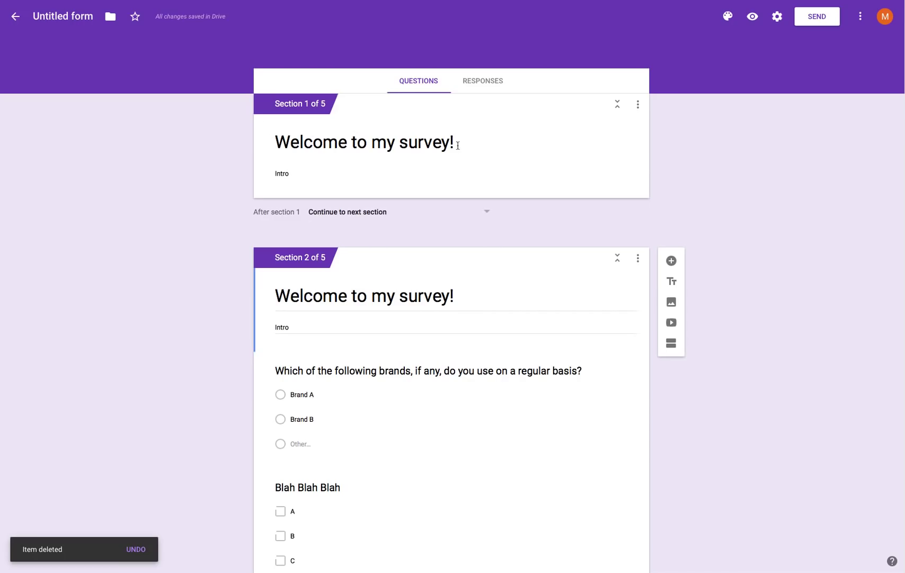
# Clear the copied title and the "Intro" description from section 2
pyautogui.tripleClick(371, 290)
pyautogui.press('BackSpace')
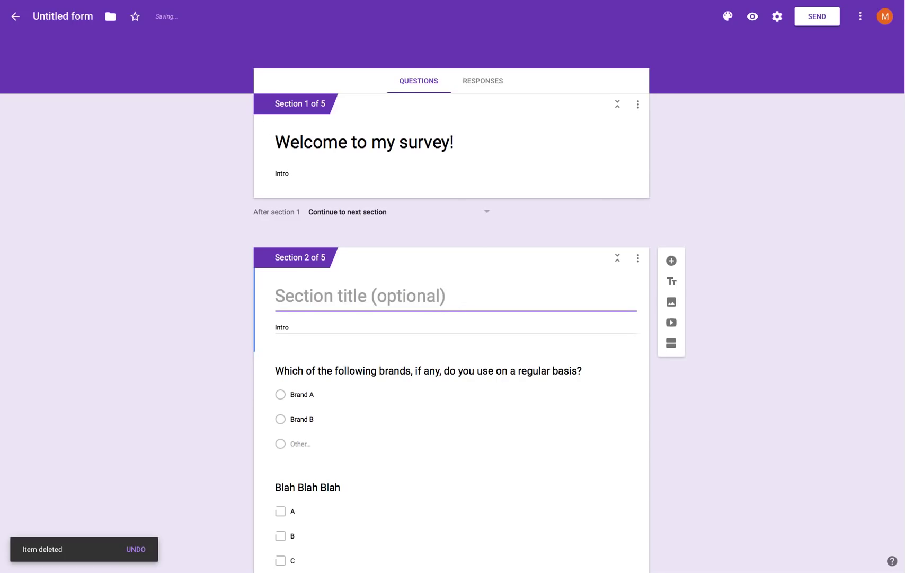
pyautogui.click(332, 318)
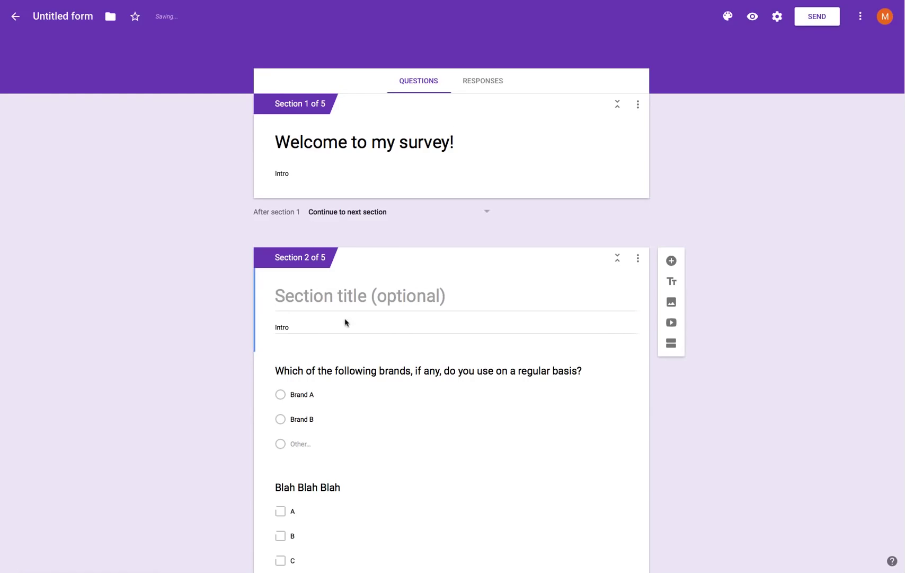
pyautogui.doubleClick(297, 324)
pyautogui.press('BackSpace')
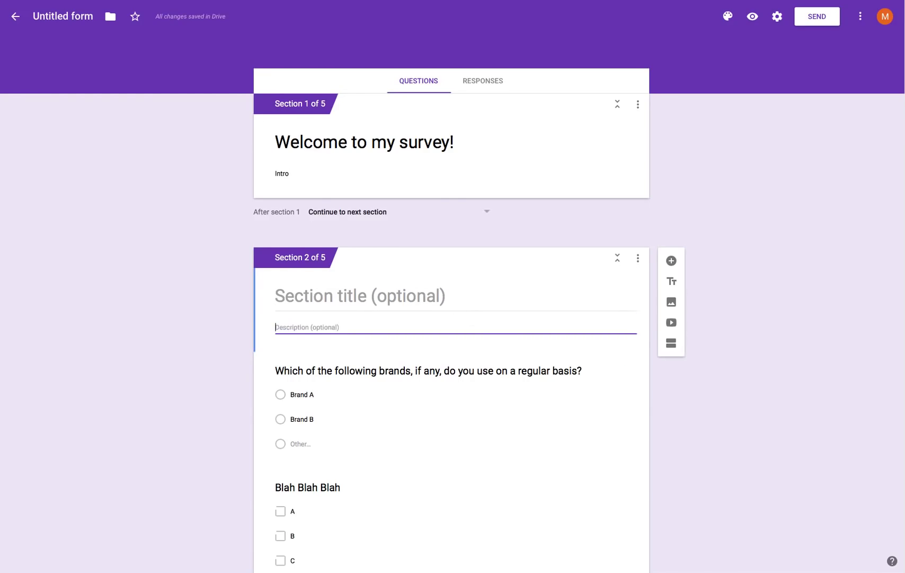
# Title section 2 "Let's get started!"
pyautogui.scroll(-4, 482, 335)
pyautogui.scroll(3, 490, 302)
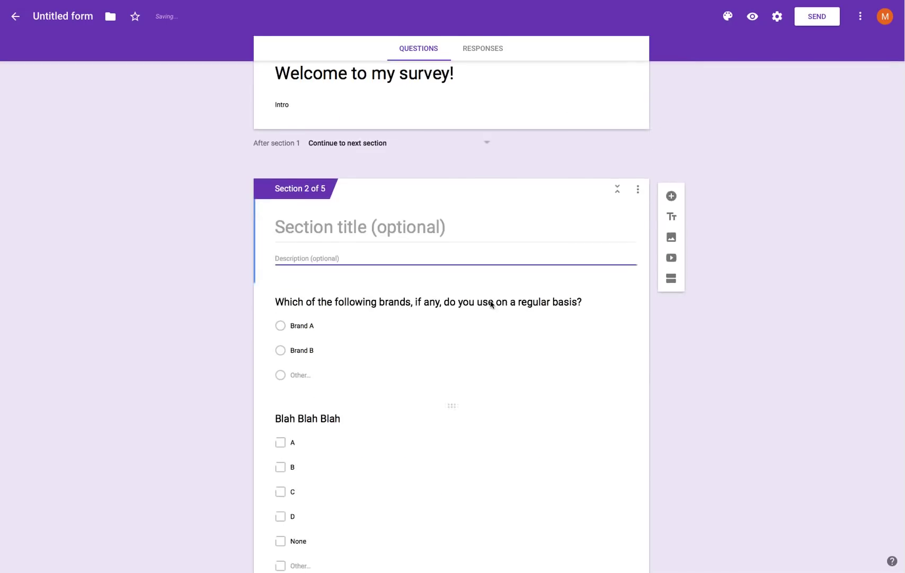
pyautogui.scroll(1, 491, 304)
pyautogui.click(343, 282)
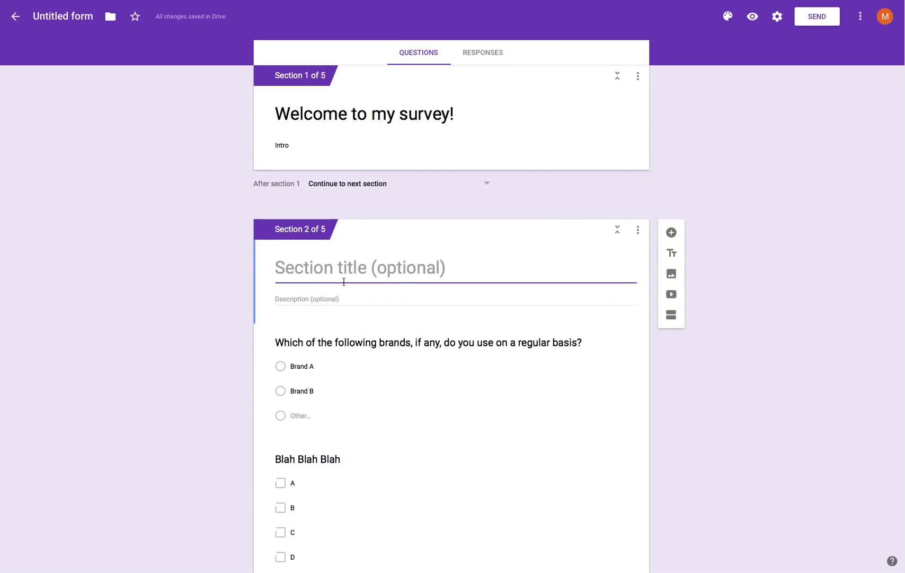
pyautogui.write("Let's get started!")
pyautogui.click(191, 310)
pyautogui.scroll(1, 746, 307)
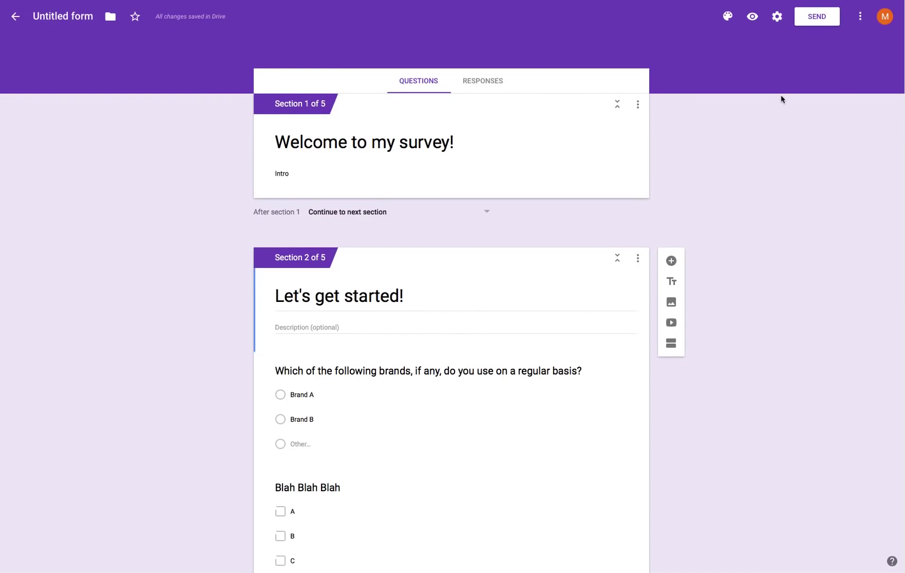
pyautogui.scroll(-15, 783, 99)
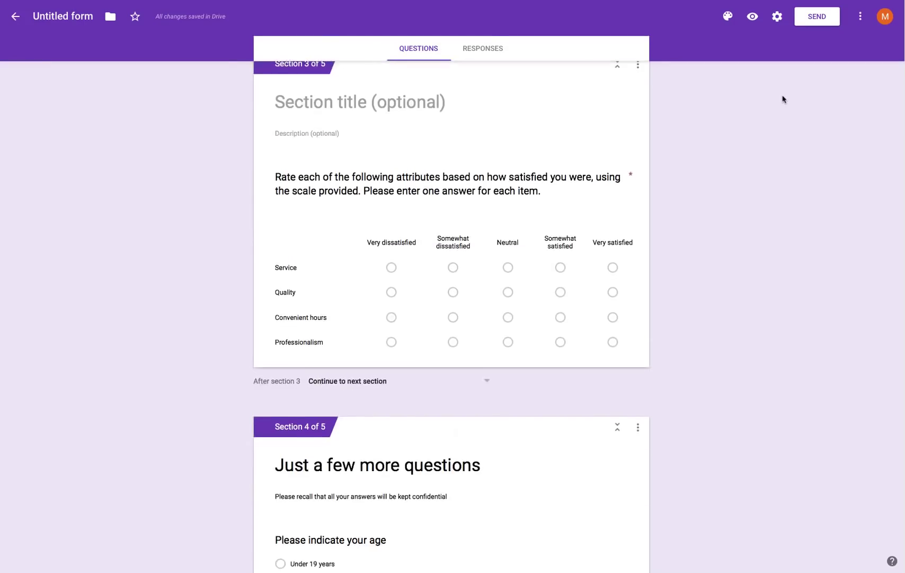
pyautogui.scroll(15, 783, 99)
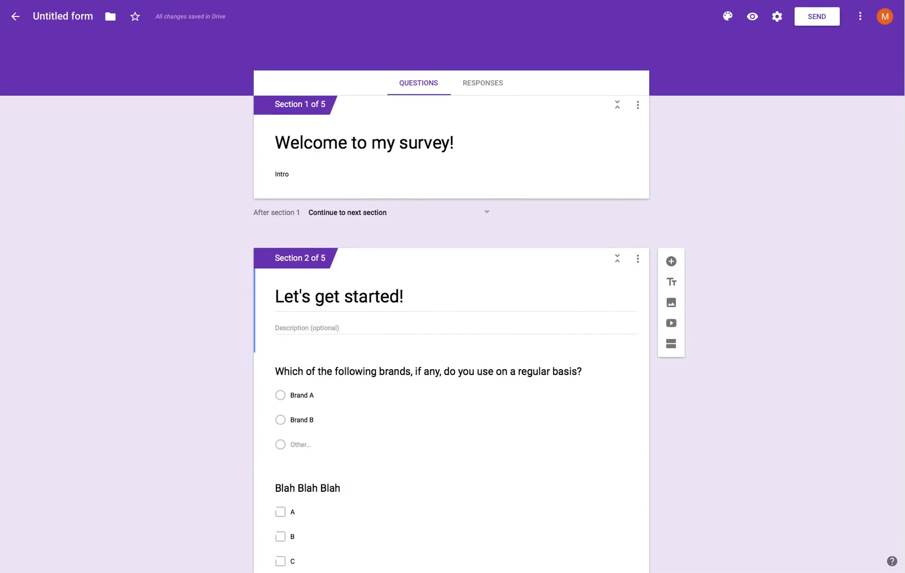
pyautogui.click(862, 18)
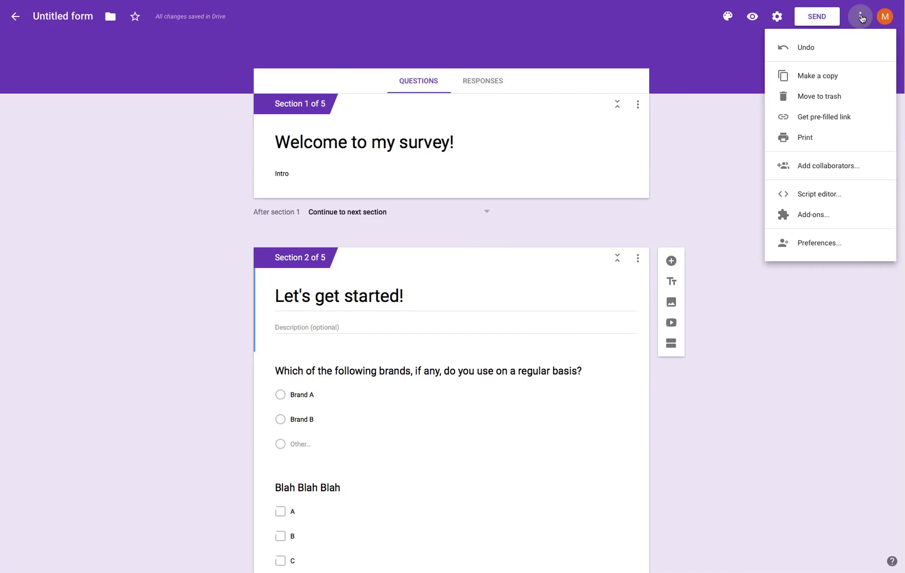
pyautogui.click(740, 57)
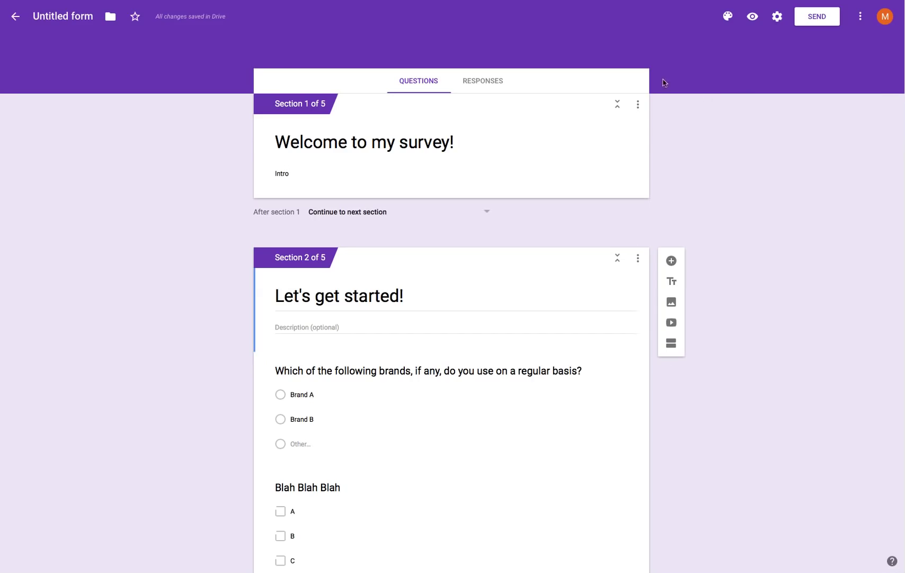
# Rename the form as "Test survey"
pyautogui.click(79, 9)
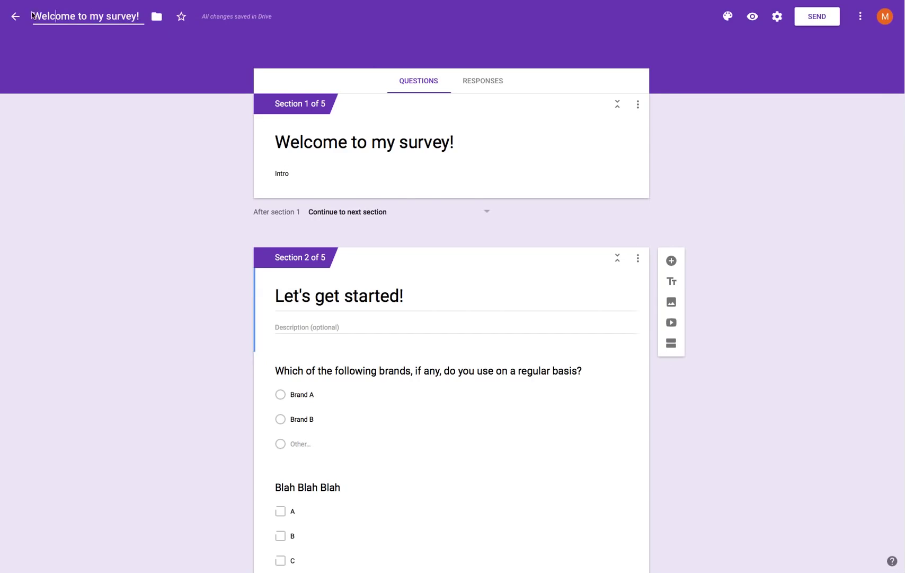
pyautogui.moveTo(33, 16); pyautogui.dragTo(141, 18)
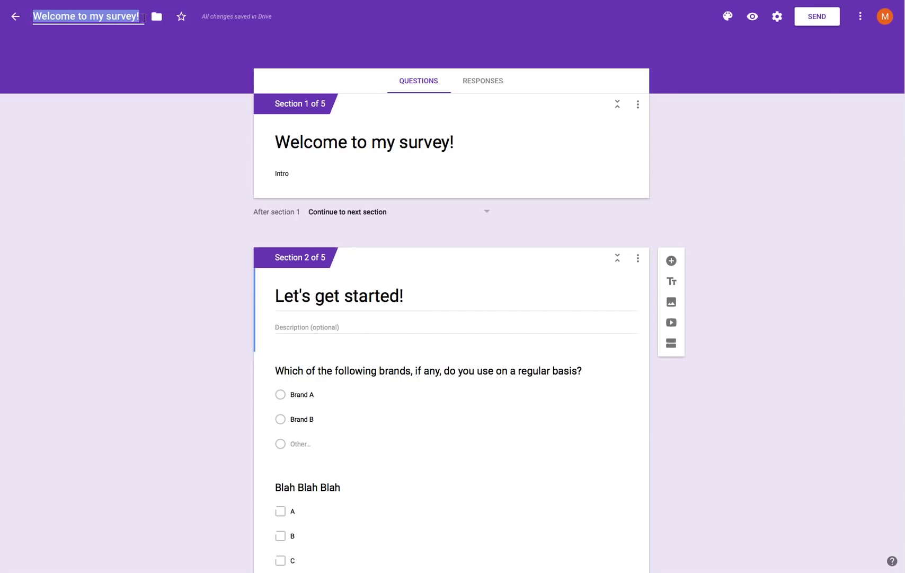
pyautogui.write('Test surv')
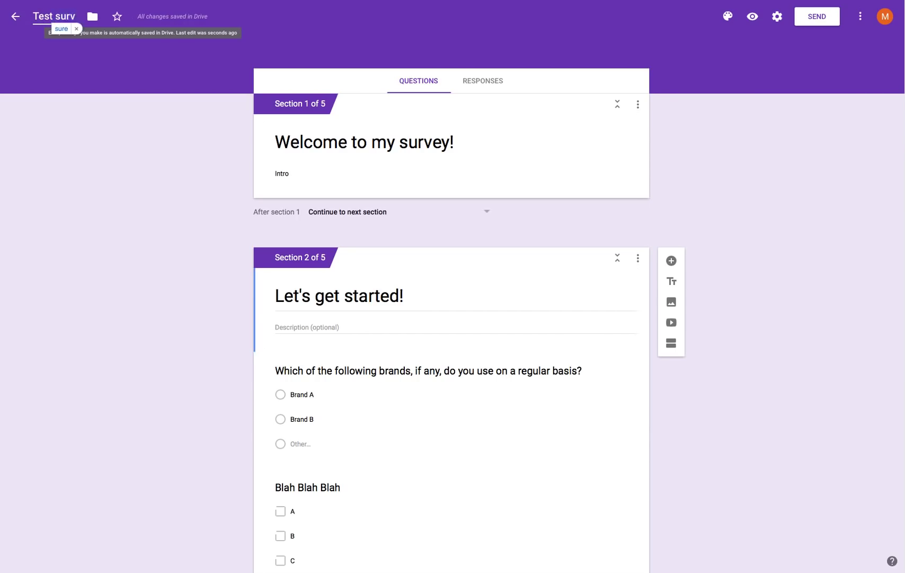
pyautogui.write('ey')
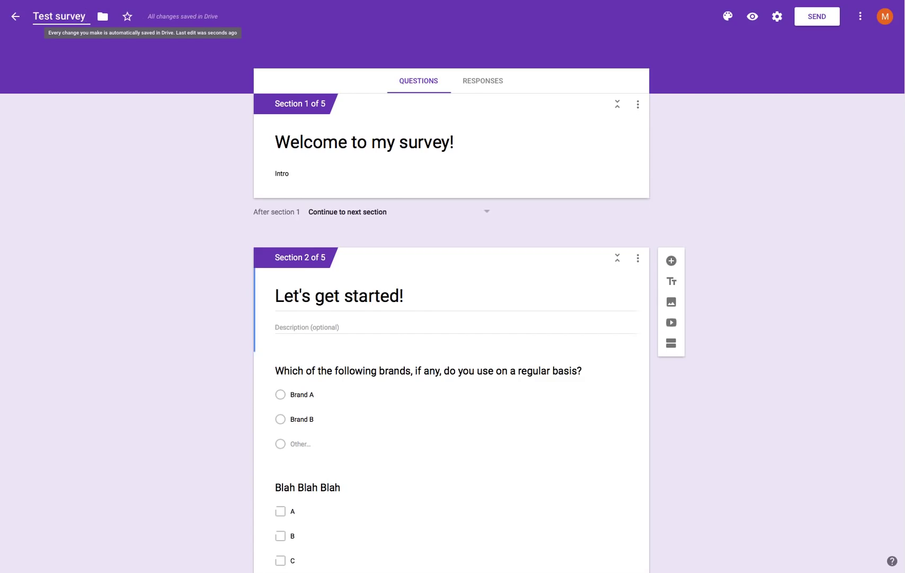
pyautogui.click(143, 59)
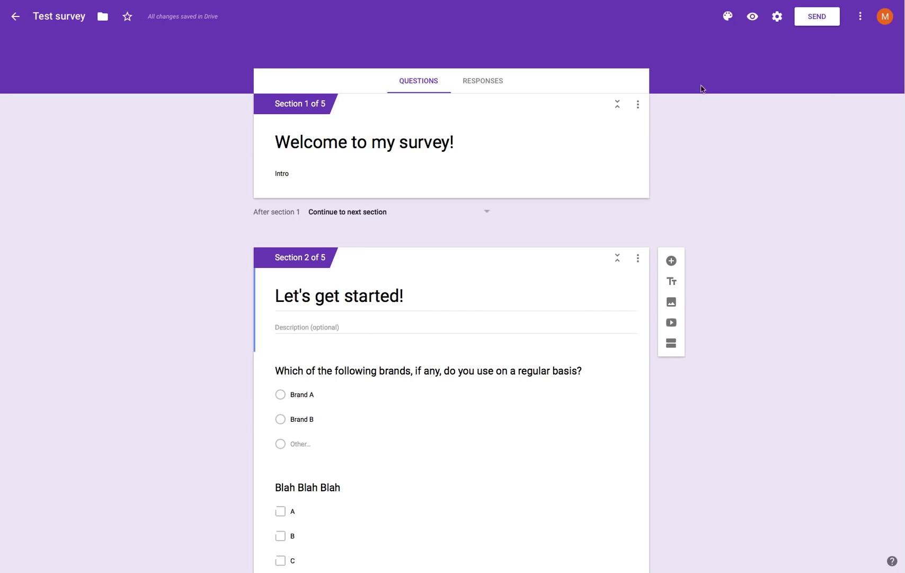
# Reopen Test survey from the list of forms and view its general settings without changing them
pyautogui.click(17, 19)
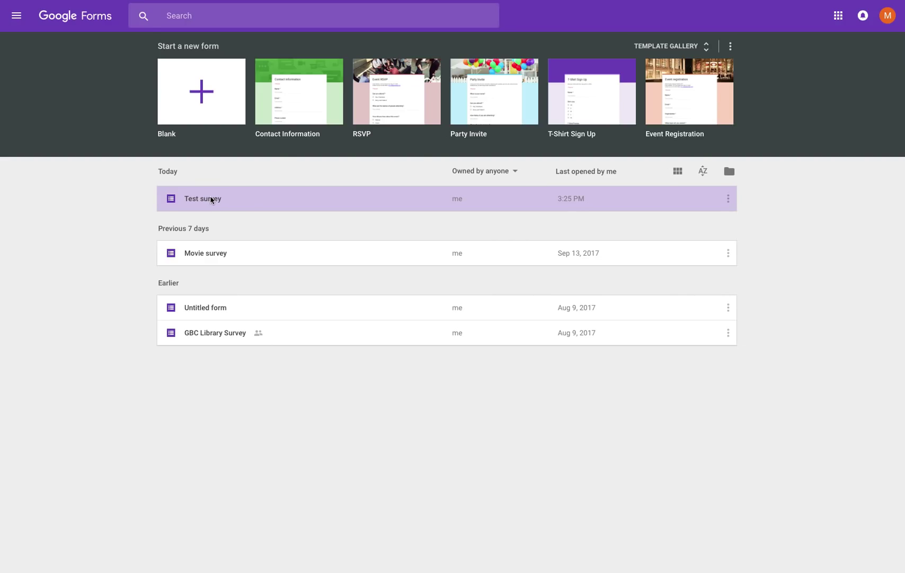
pyautogui.click(211, 198)
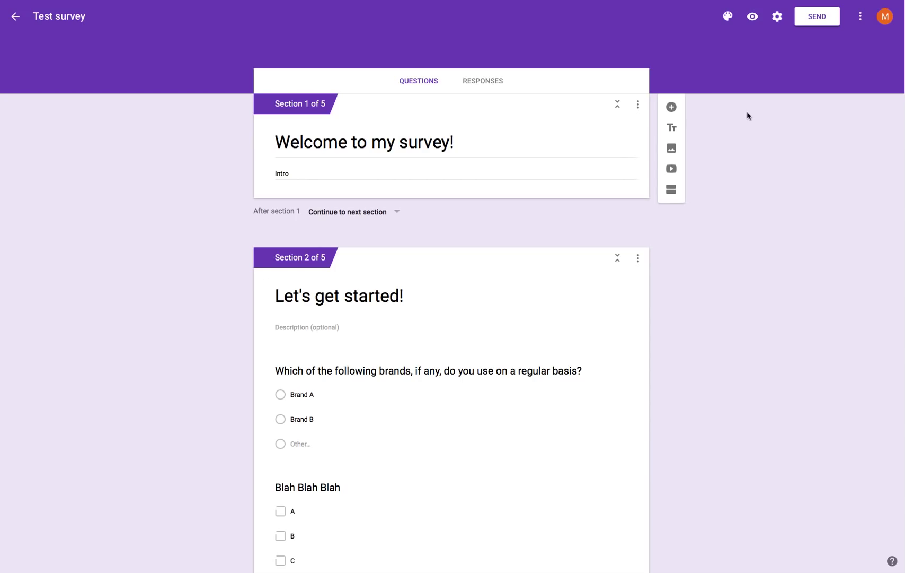
pyautogui.click(777, 17)
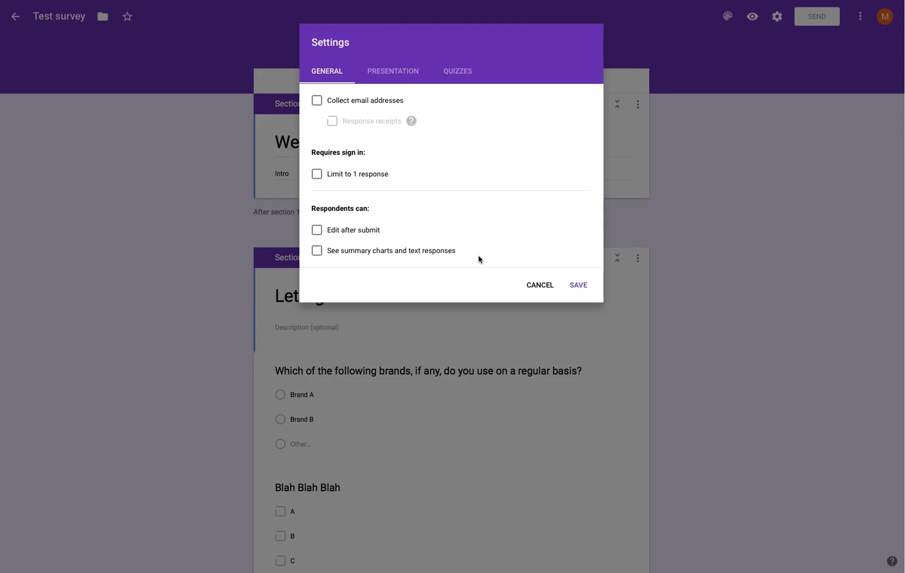
pyautogui.click(541, 285)
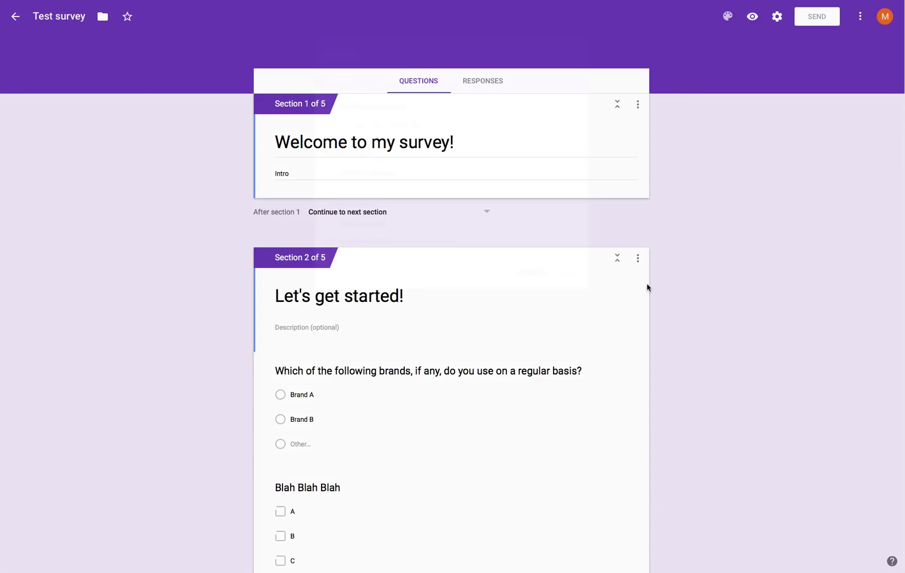
# View the available theme colours for the form without choosing a new one
pyautogui.click(727, 17)
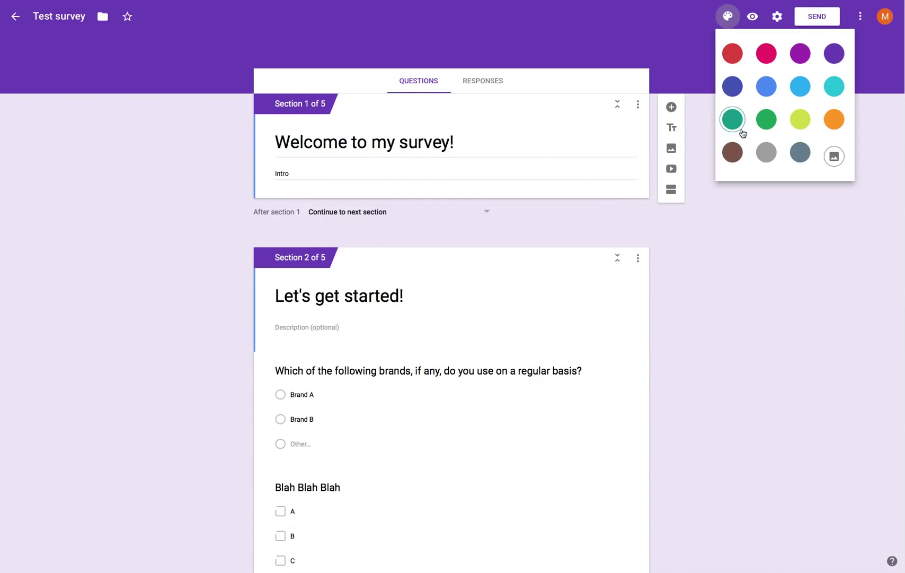
pyautogui.click(783, 208)
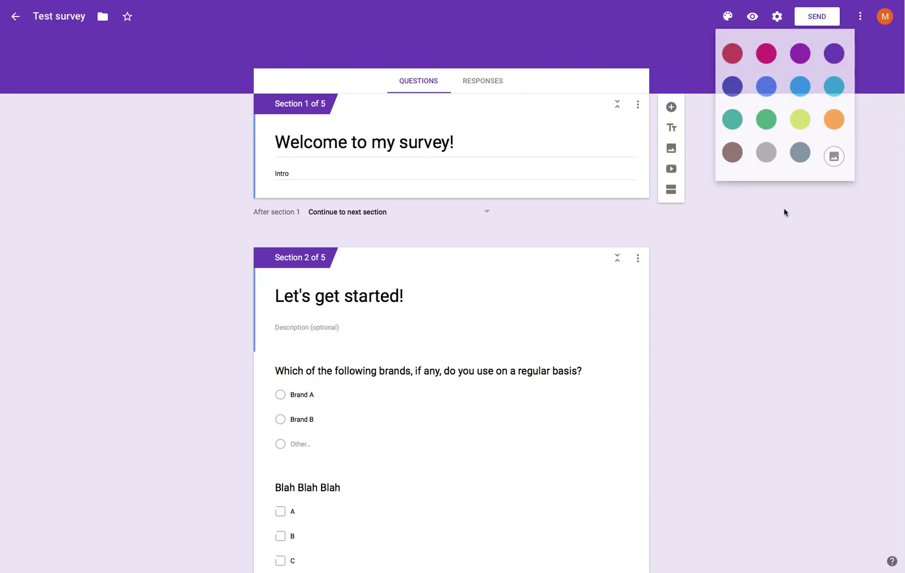
# Preview the survey, page through to the satisfaction rating grid, and try to continue without answering it
pyautogui.click(754, 18)
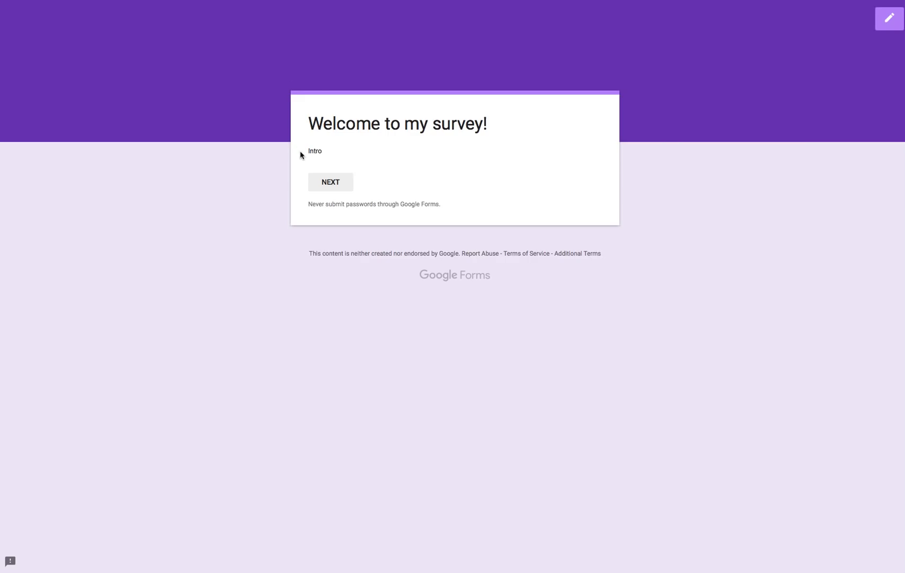
pyautogui.click(335, 184)
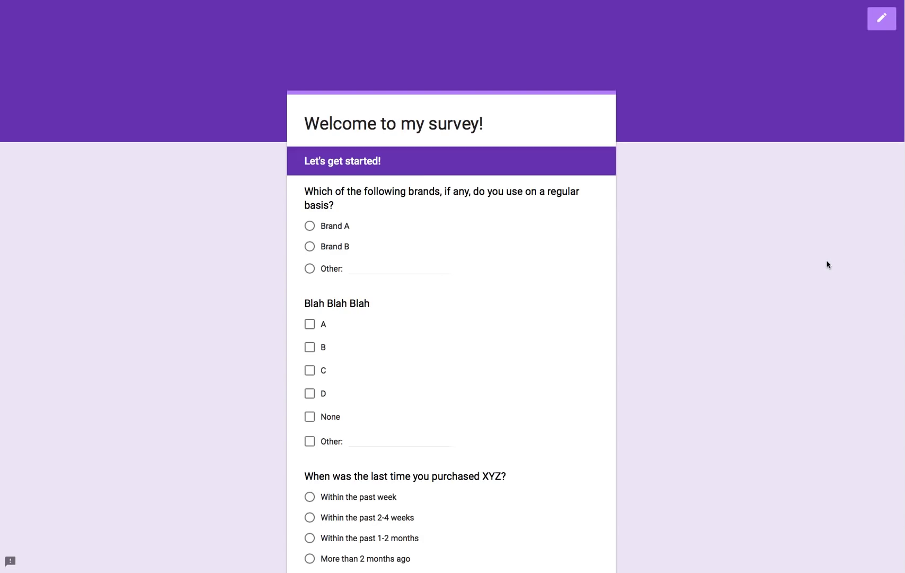
pyautogui.scroll(-1, 696, 285)
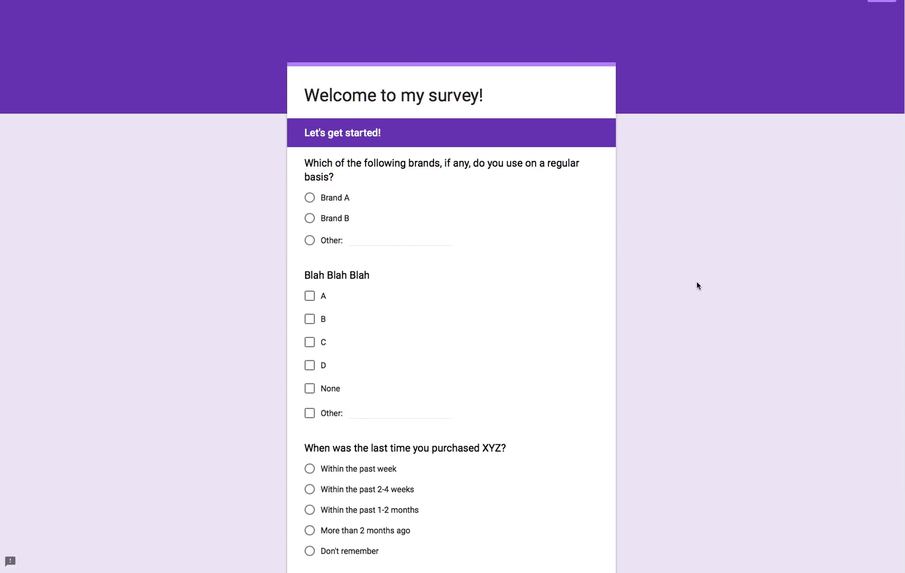
pyautogui.scroll(-3, 608, 304)
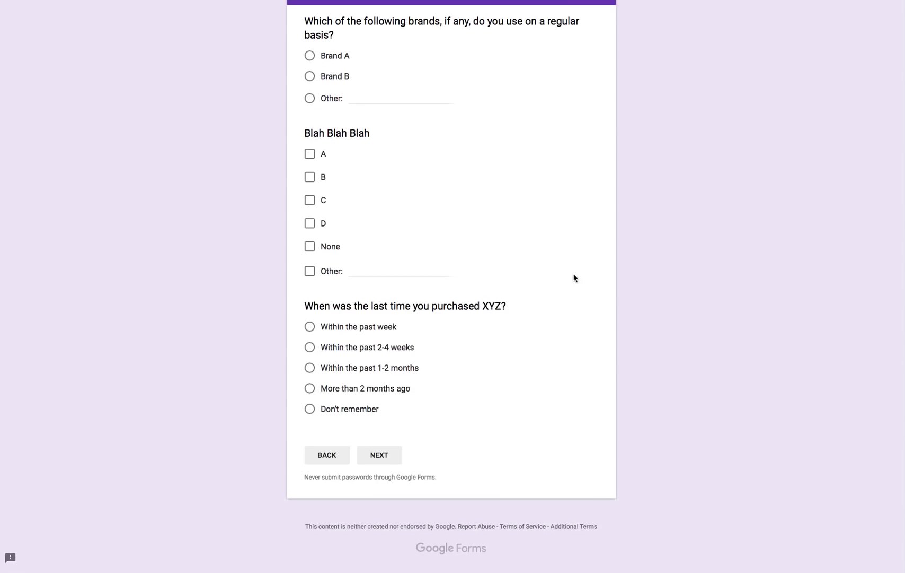
pyautogui.click(385, 458)
pyautogui.click(382, 384)
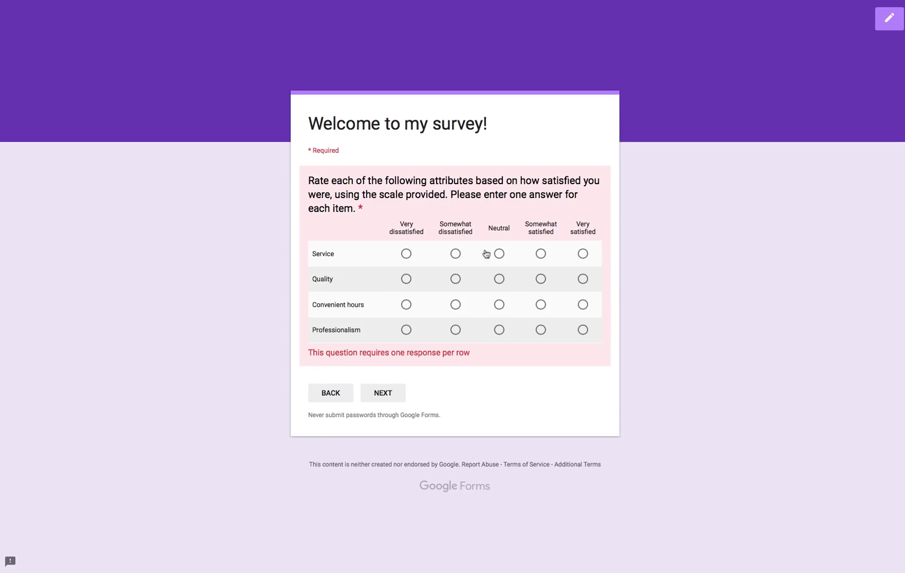
# Rate Service very dissatisfied, Quality somewhat dissatisfied, Convenient hours neutral and Professionalism somewhat satisfied, and continue to the following page
pyautogui.click(406, 254)
pyautogui.click(455, 278)
pyautogui.click(499, 303)
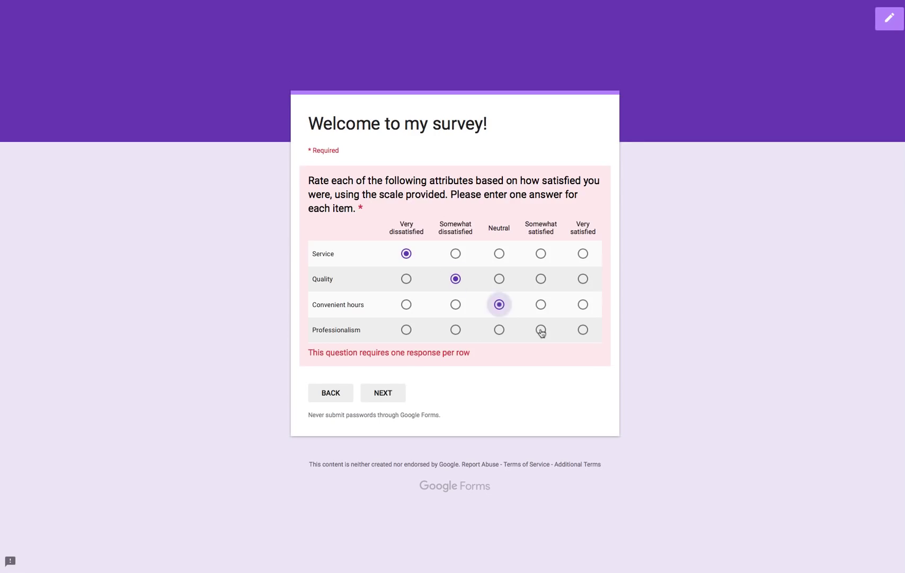
pyautogui.click(540, 329)
pyautogui.click(395, 387)
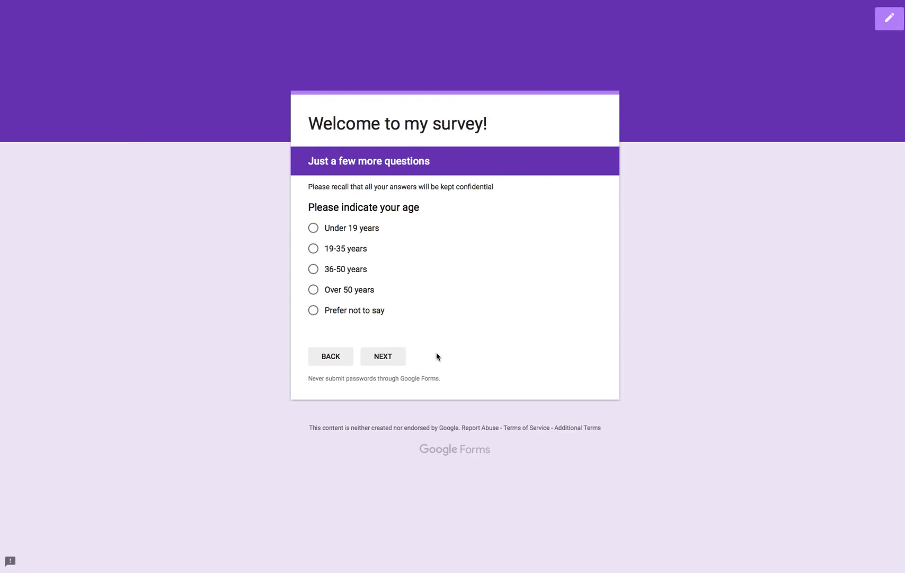
# Skip the age question, submit the test response, and return from a fresh response page to editing the form
pyautogui.click(388, 359)
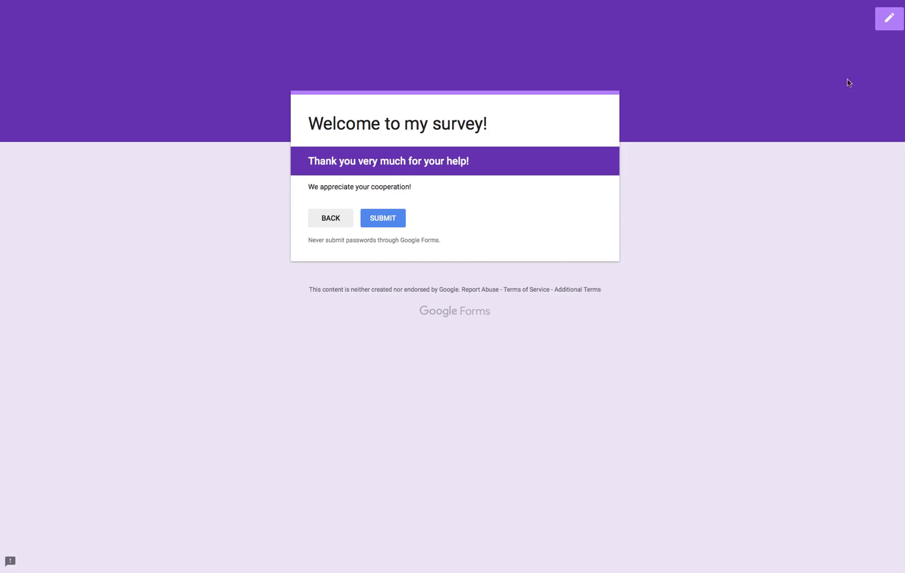
pyautogui.click(391, 219)
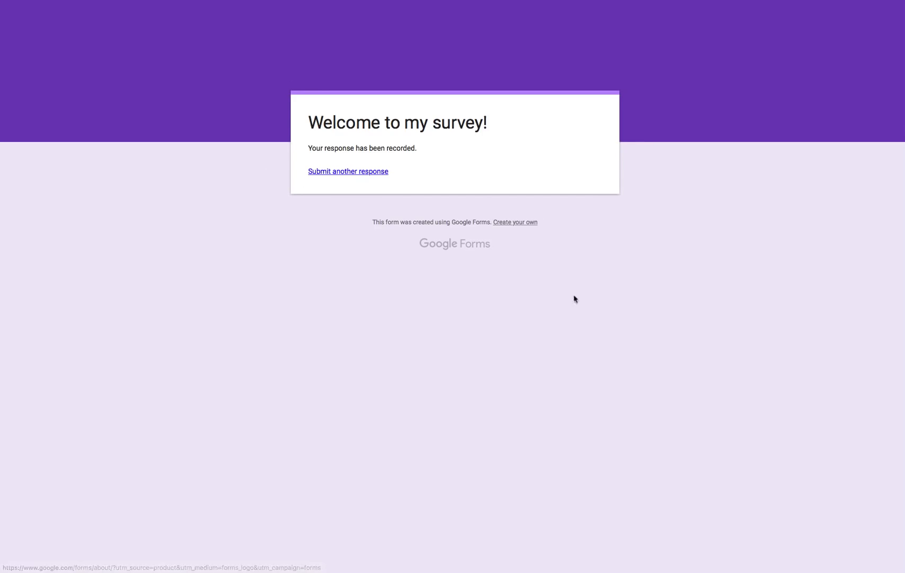
pyautogui.click(360, 176)
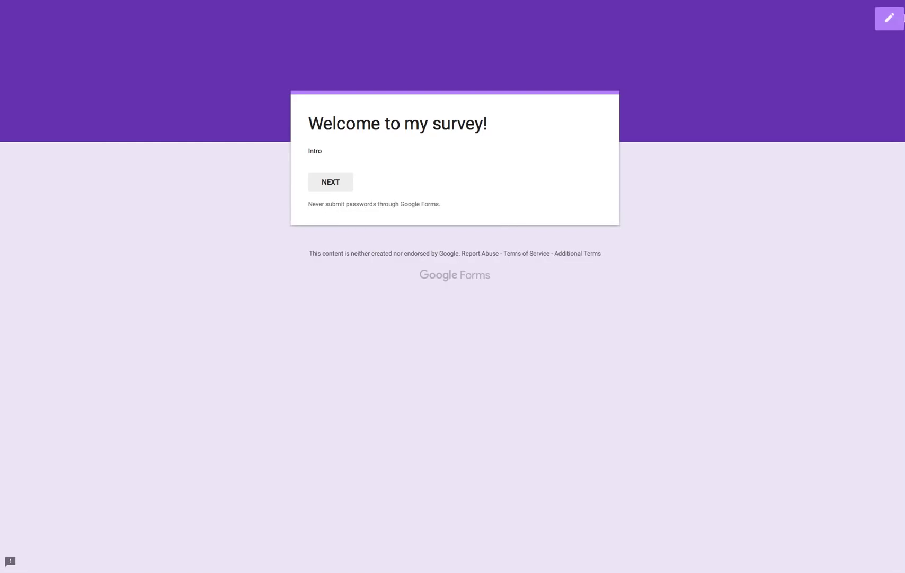
pyautogui.click(894, 19)
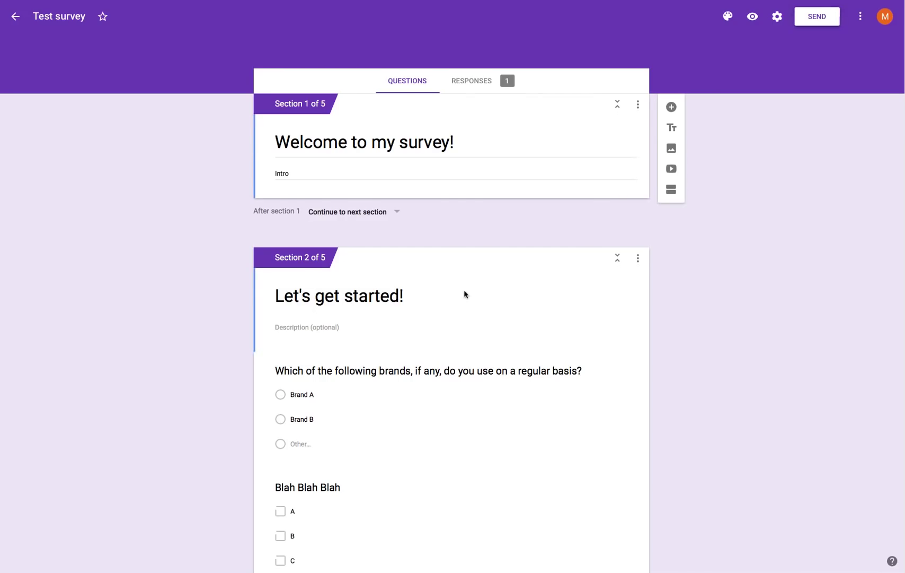
# Enable "Go to section based on answer" for the question "When was the last time you purchased XYZ?"
pyautogui.scroll(-5, 463, 292)
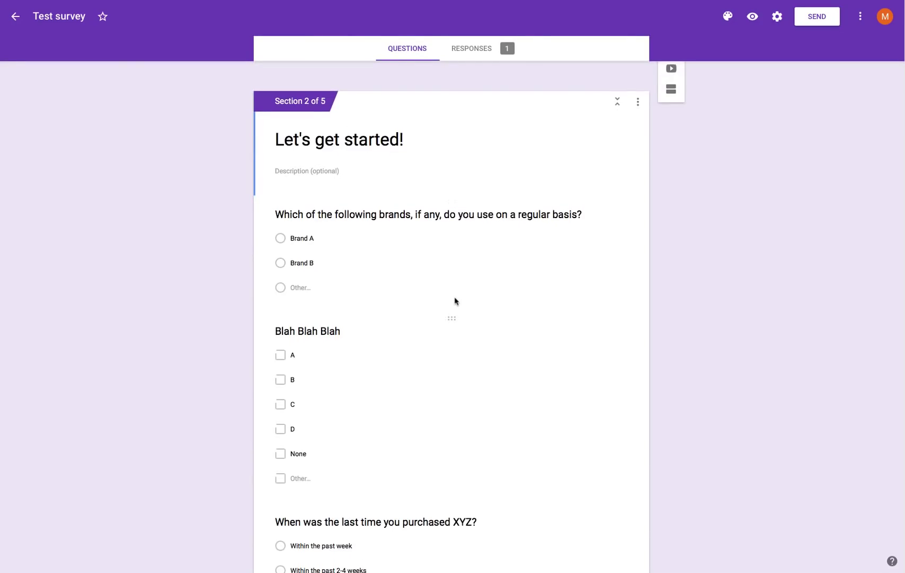
pyautogui.scroll(-4, 440, 299)
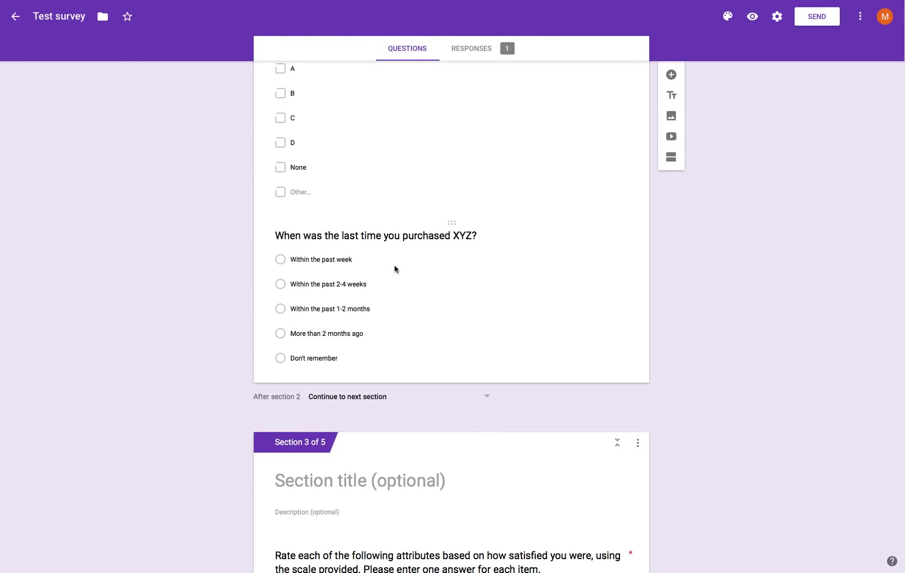
pyautogui.scroll(-5, 464, 326)
pyautogui.scroll(6, 456, 329)
pyautogui.scroll(1, 444, 329)
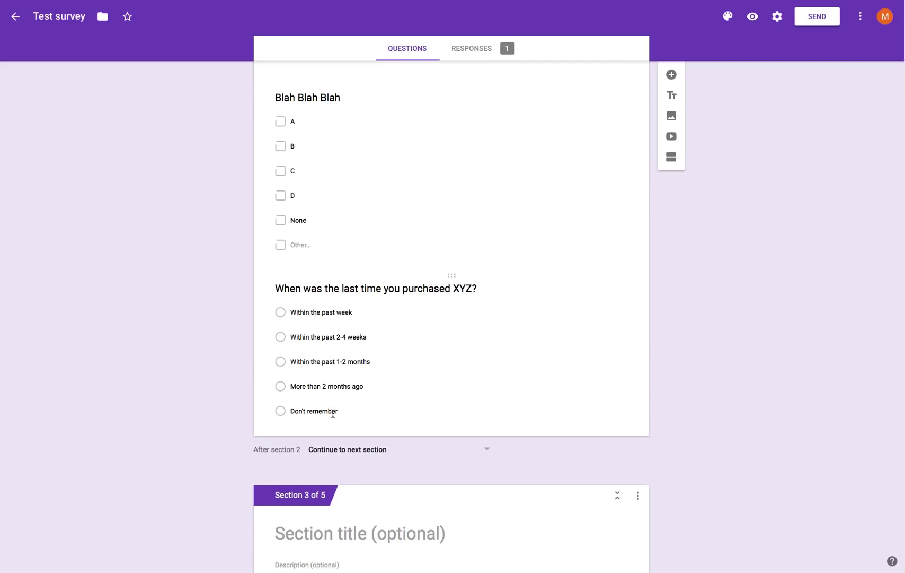
pyautogui.click(373, 388)
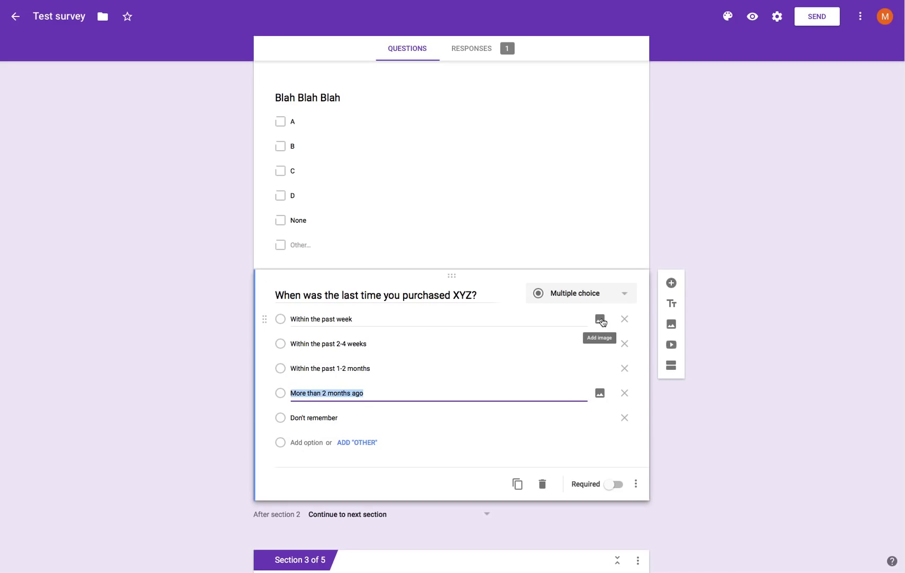
pyautogui.click(637, 484)
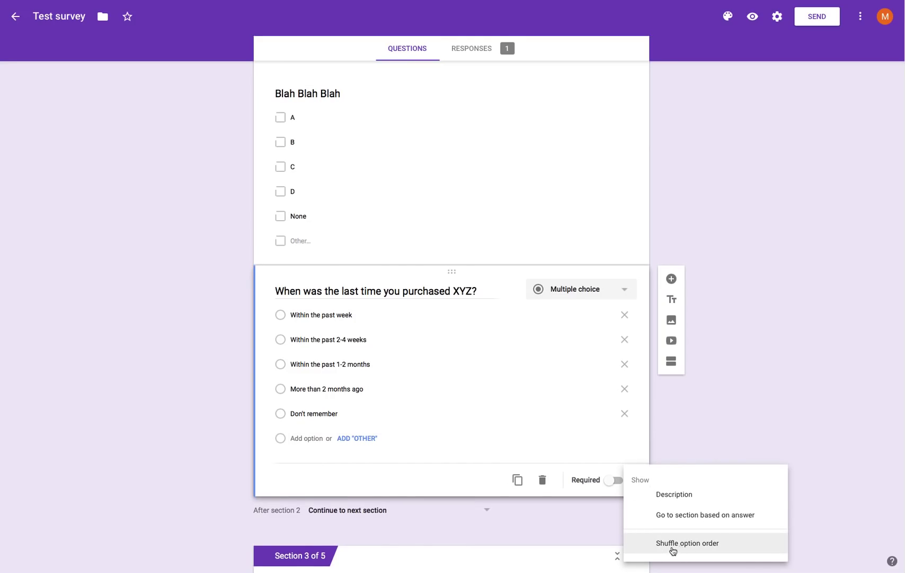
pyautogui.click(712, 518)
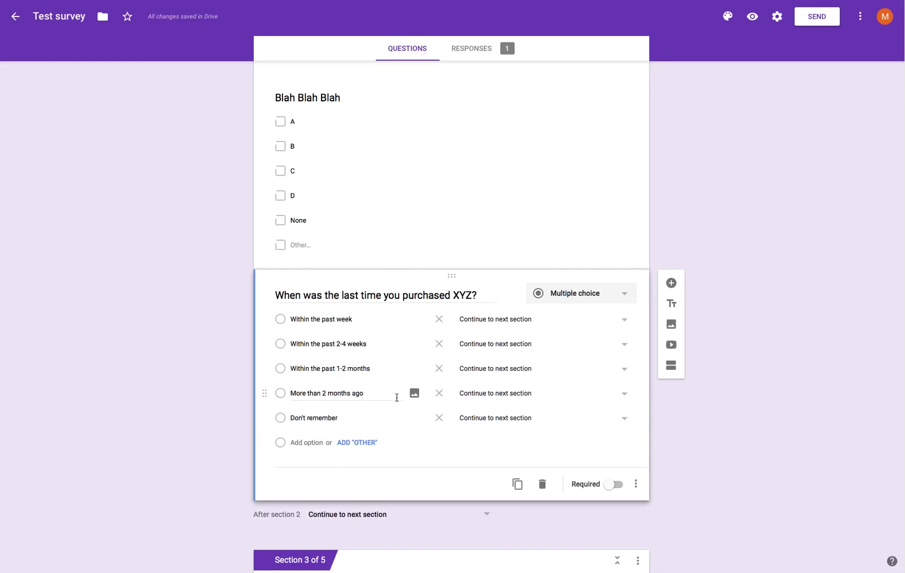
# Route the answer "More than 2 months ago" to section 4 (Just a few more questions)
pyautogui.click(626, 395)
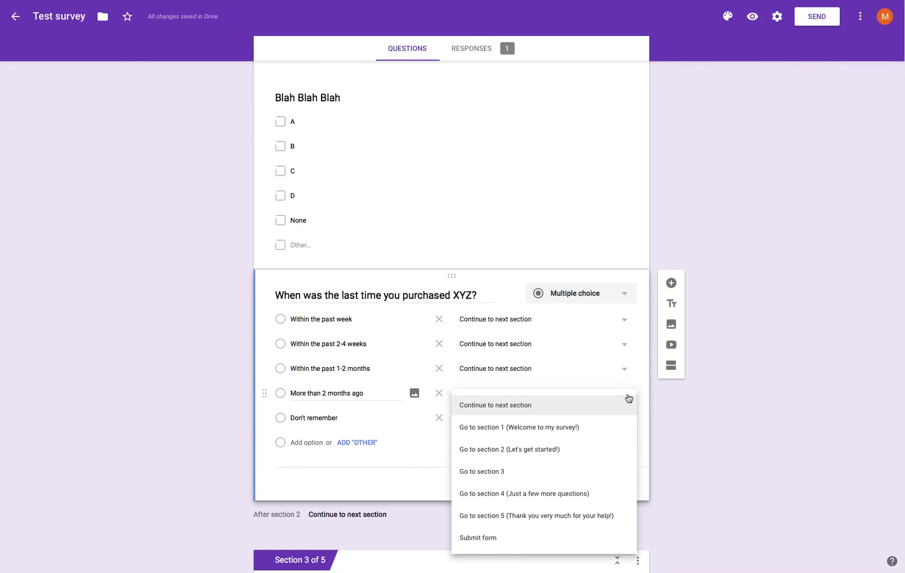
pyautogui.scroll(-10, 184, 417)
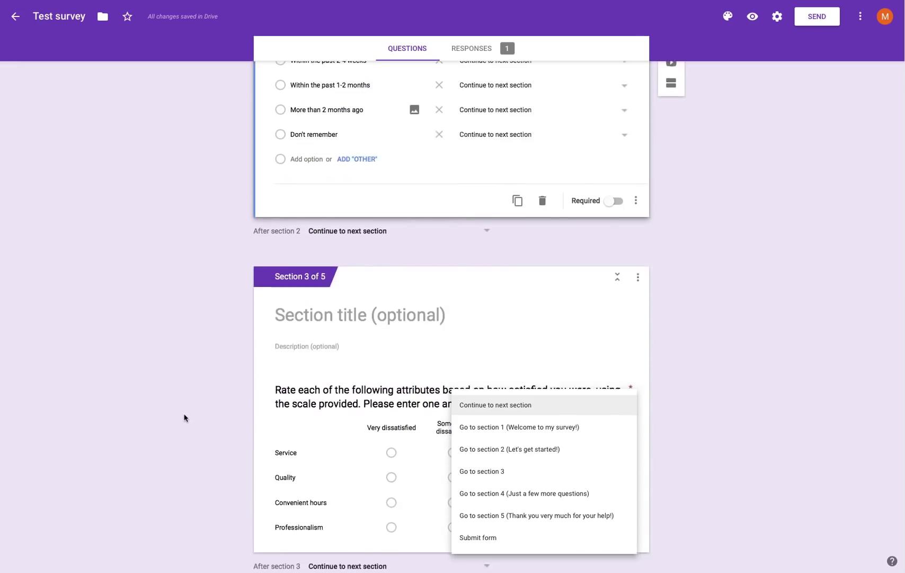
pyautogui.scroll(-1, 185, 418)
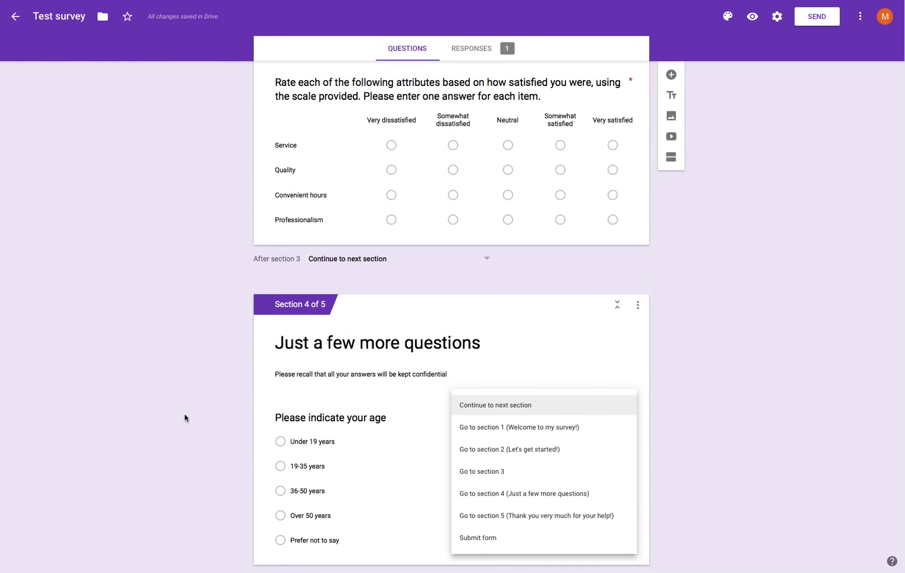
pyautogui.scroll(-1, 335, 451)
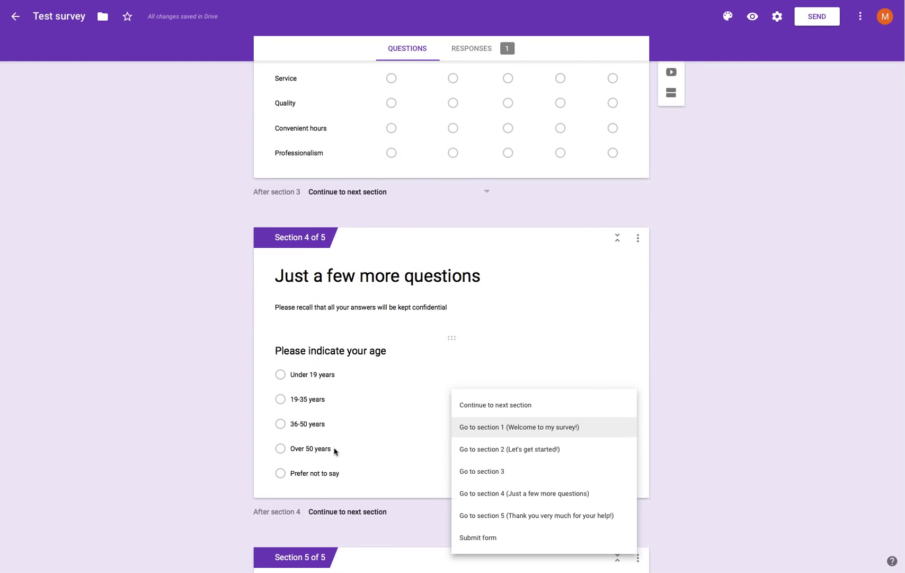
pyautogui.scroll(5, 275, 432)
pyautogui.scroll(8, 215, 410)
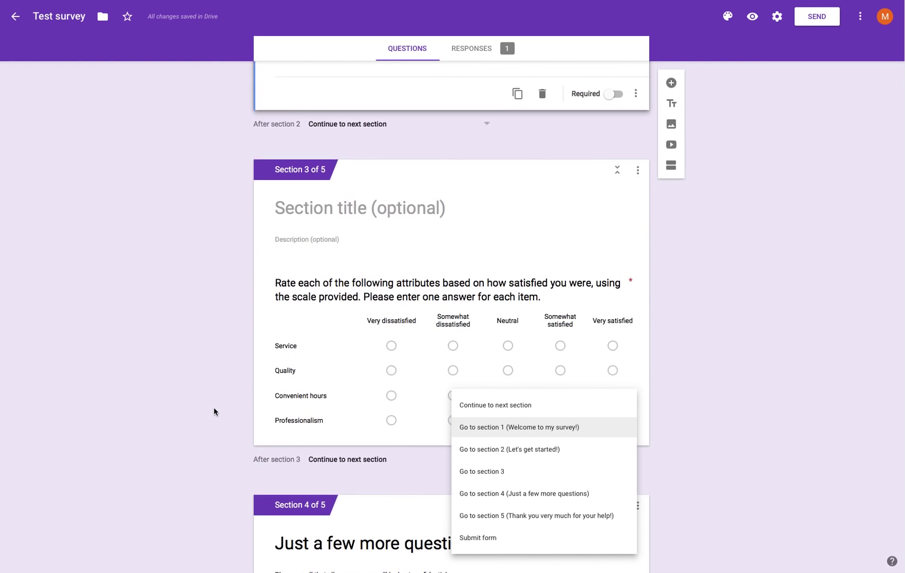
pyautogui.scroll(-5, 215, 410)
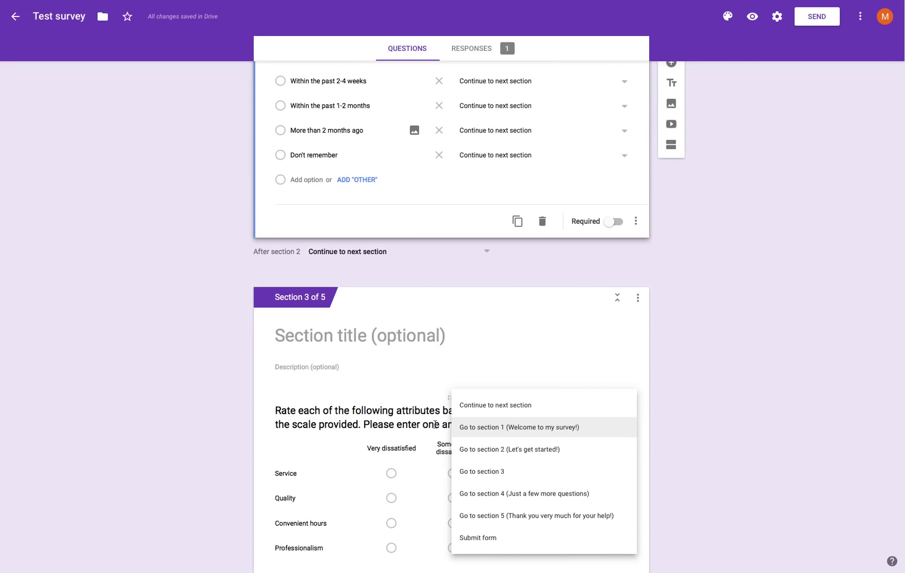
pyautogui.scroll(4, 683, 277)
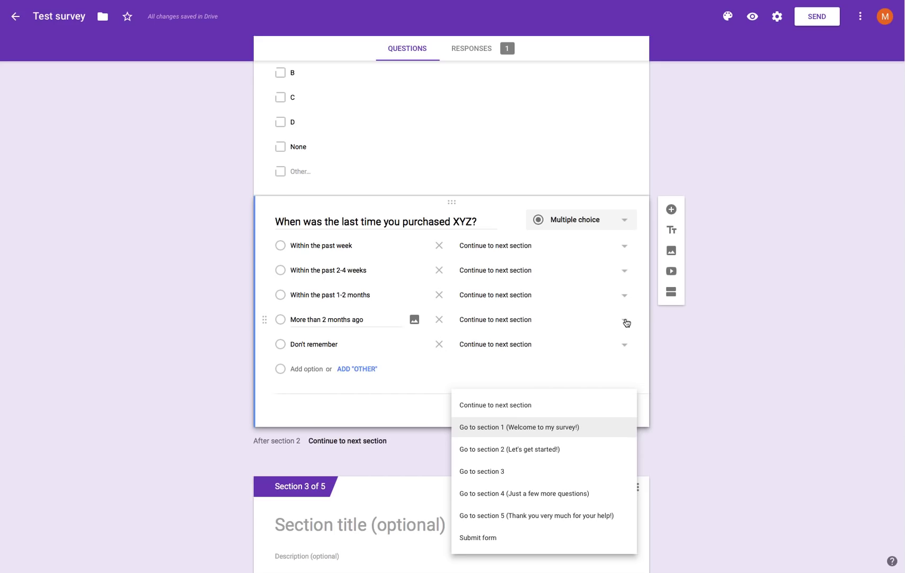
pyautogui.click(502, 493)
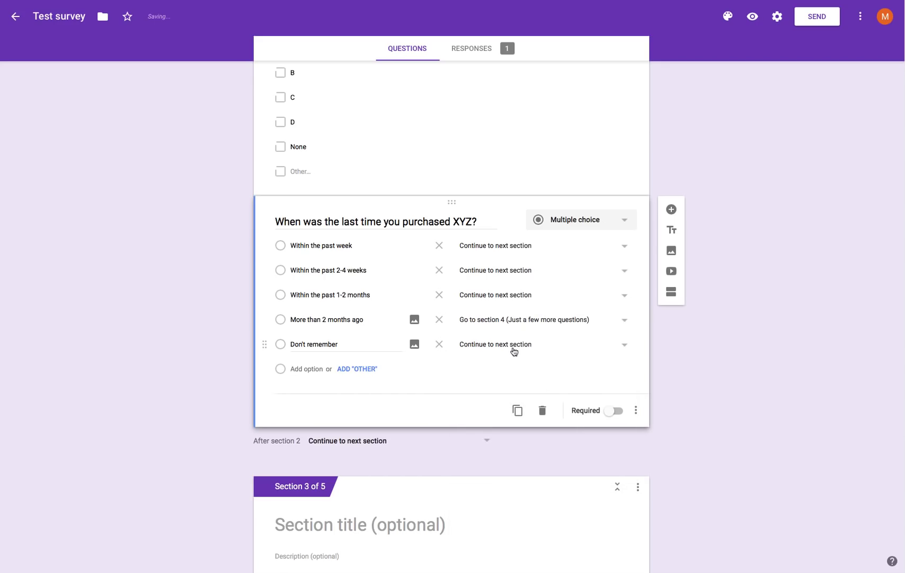
# Route the answer "Don't remember" to section 4 (Just a few more questions) and make the question required
pyautogui.click(626, 348)
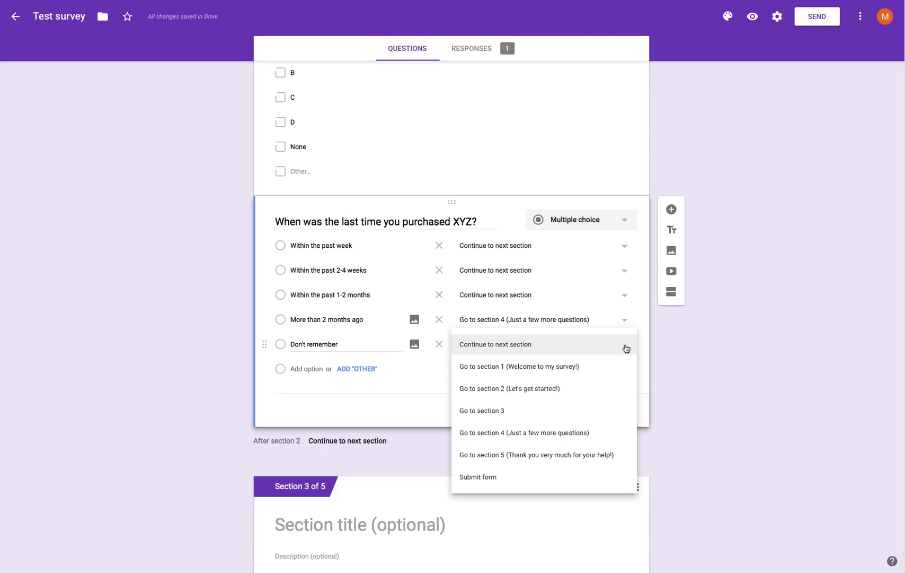
pyautogui.click(502, 433)
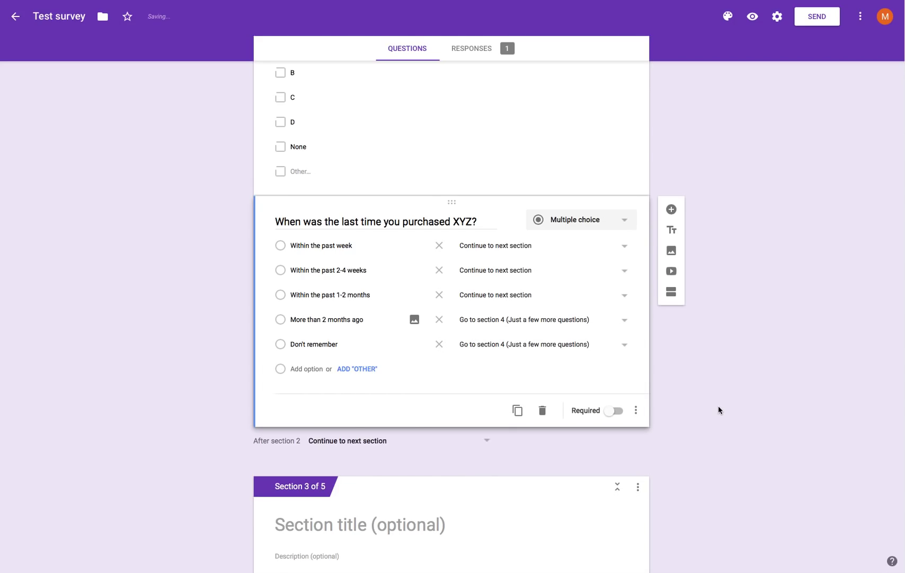
pyautogui.click(621, 415)
pyautogui.click(621, 415)
pyautogui.click(621, 414)
# Look over the branching setup, preview the survey, and continue from the welcome page to the "Let's get started!" section
pyautogui.scroll(-5, 733, 407)
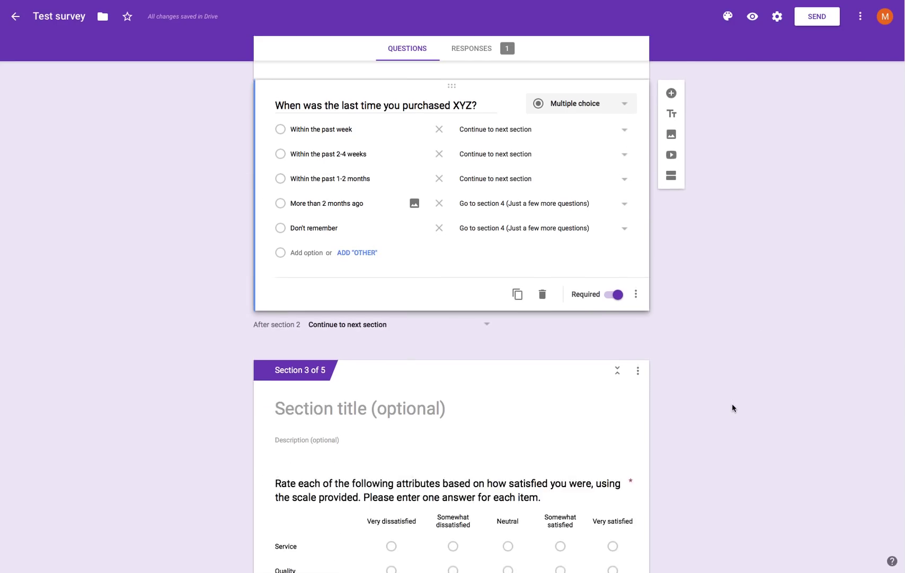
pyautogui.scroll(-4, 732, 407)
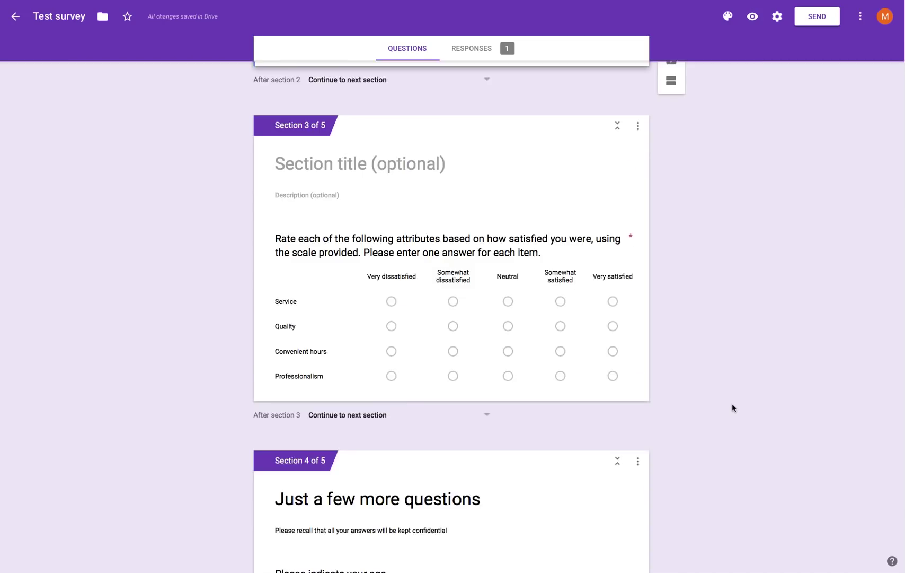
pyautogui.scroll(8, 732, 407)
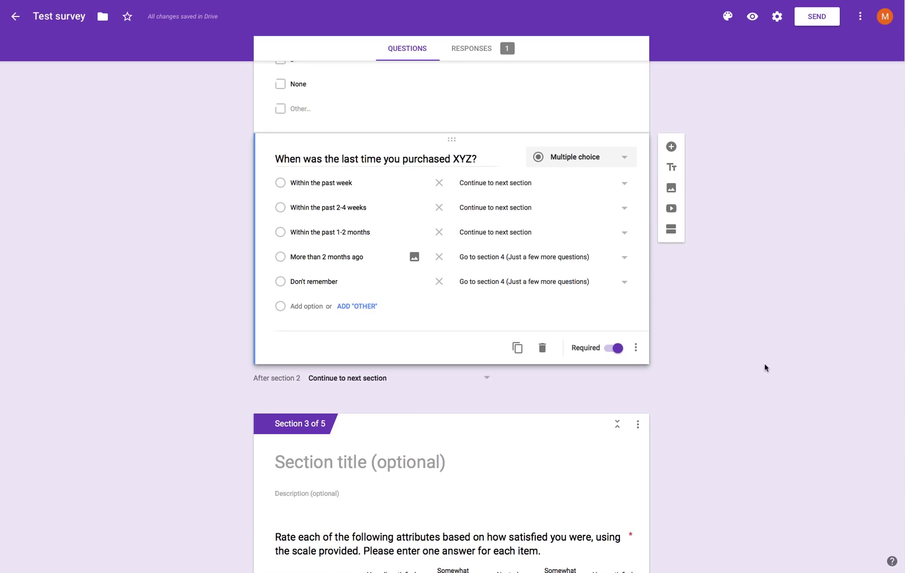
pyautogui.scroll(10, 764, 369)
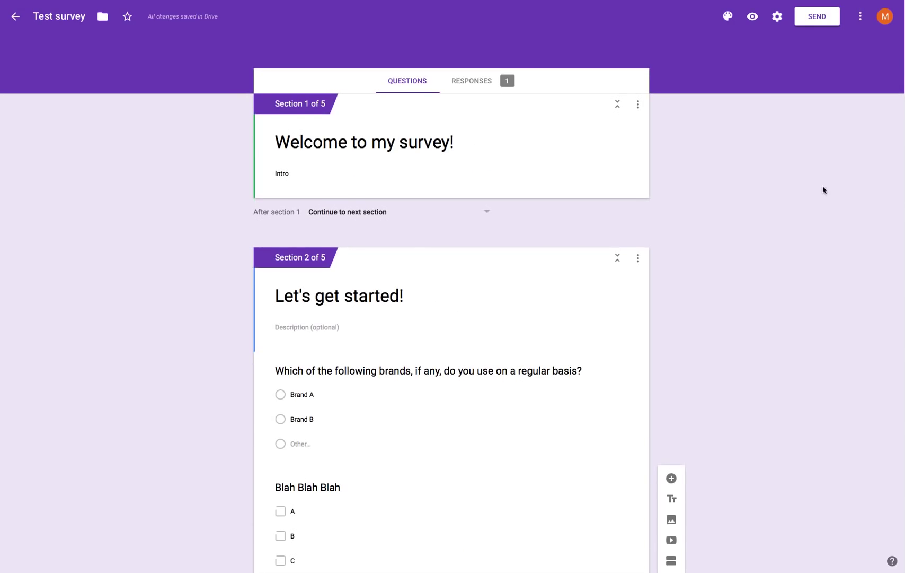
pyautogui.click(754, 17)
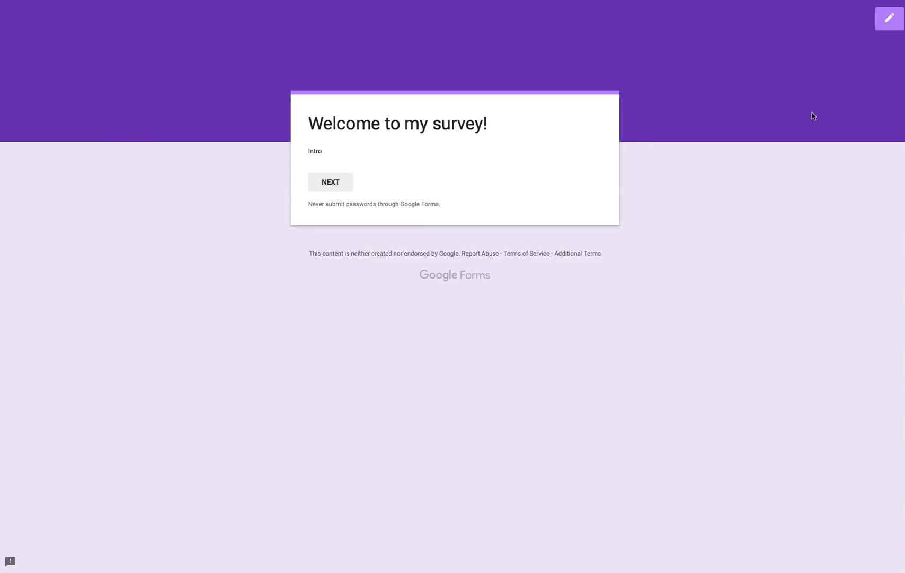
pyautogui.click(335, 184)
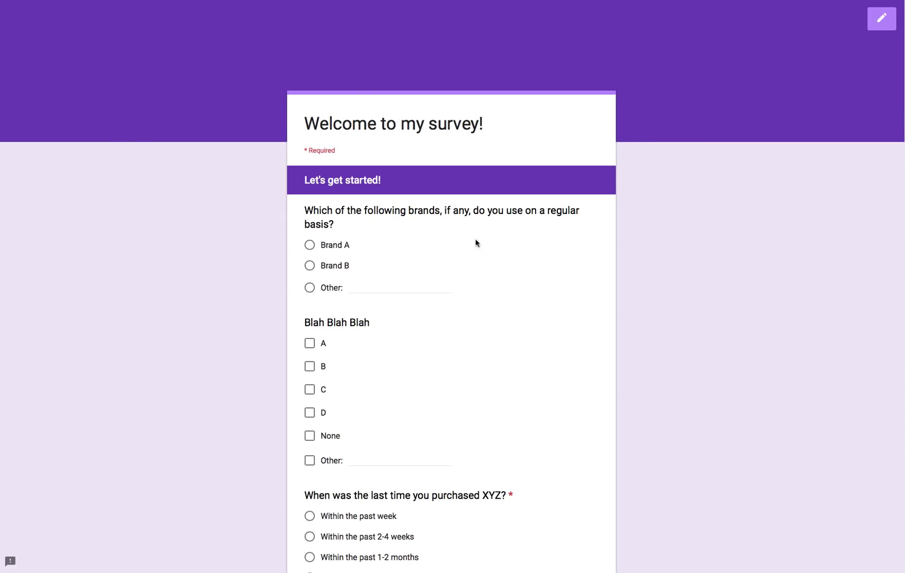
# Answer the brand question with Brand A and select A, B and C for "Blah Blah Blah"
pyautogui.click(311, 247)
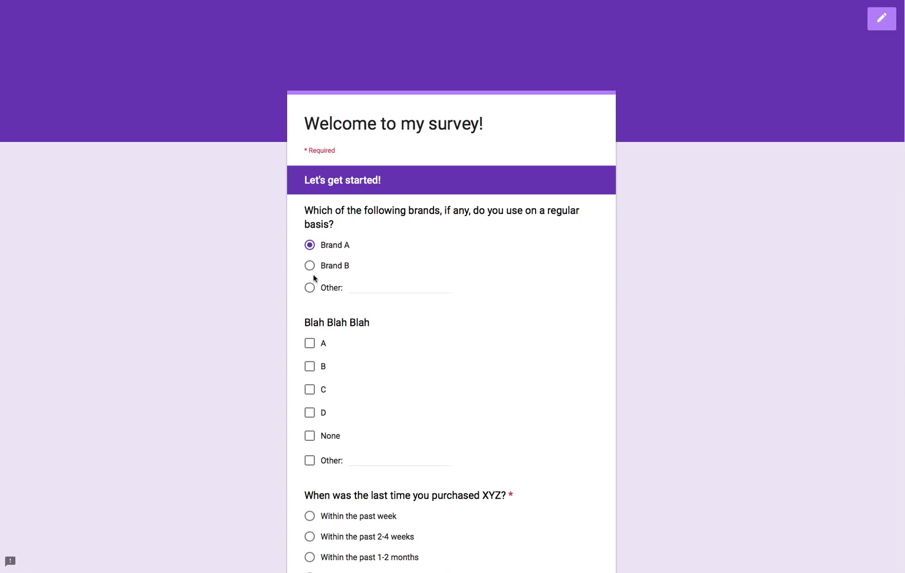
pyautogui.click(310, 345)
pyautogui.click(309, 366)
pyautogui.click(310, 390)
# Answer the XYZ purchase question with "More than 2 months ago" and continue to test its branch
pyautogui.scroll(-3, 464, 418)
pyautogui.scroll(-1, 485, 451)
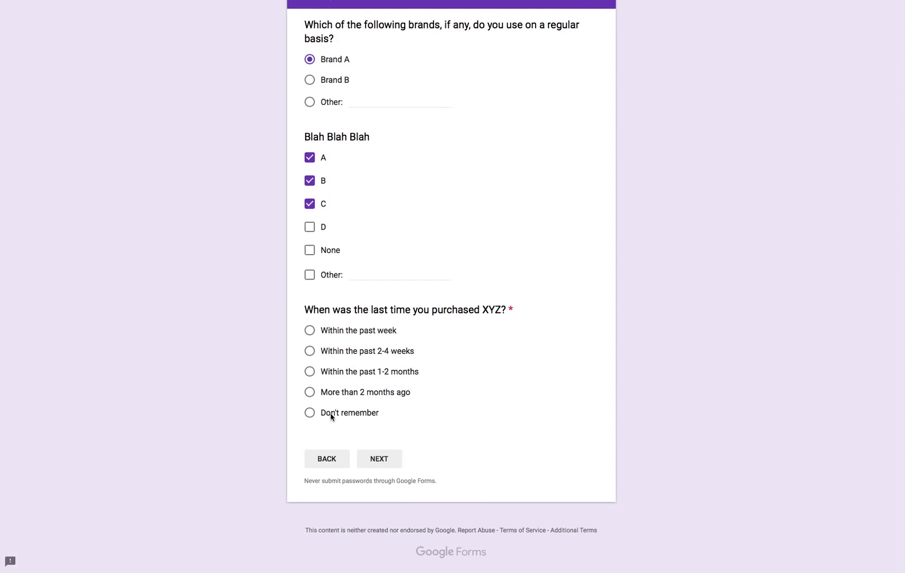
pyautogui.click(310, 394)
pyautogui.click(380, 459)
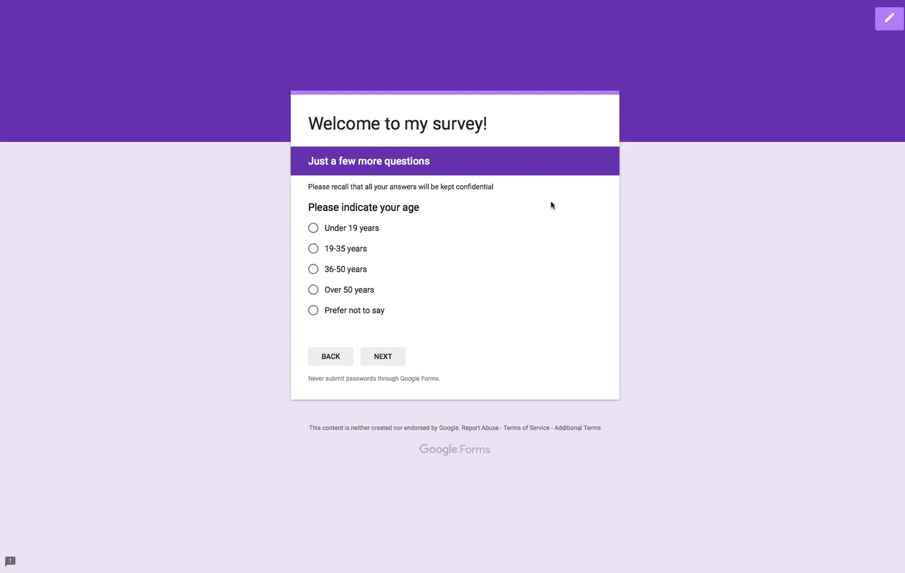
# Return to the XYZ purchase question, change the answer to "Don't remember", and continue to test that branch
pyautogui.click(330, 357)
pyautogui.scroll(-4, 485, 418)
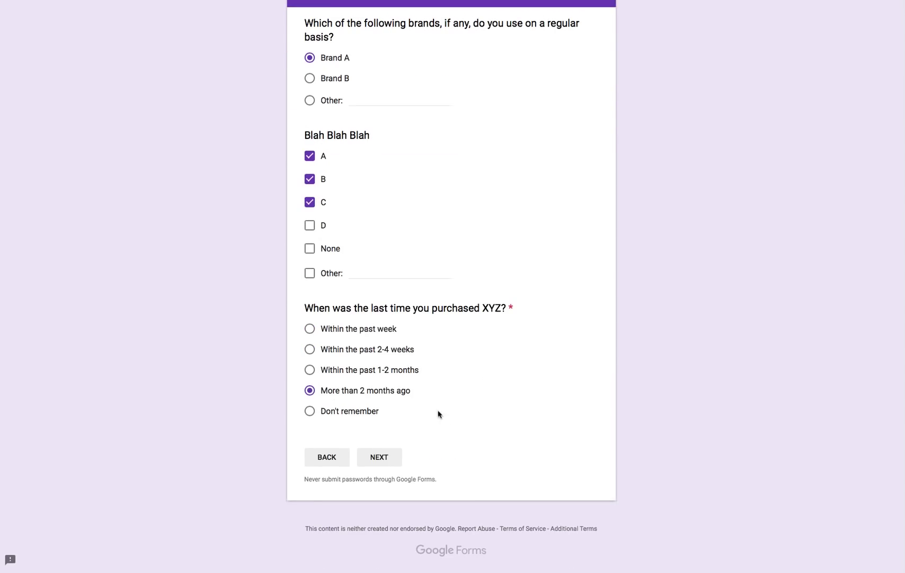
pyautogui.click(314, 412)
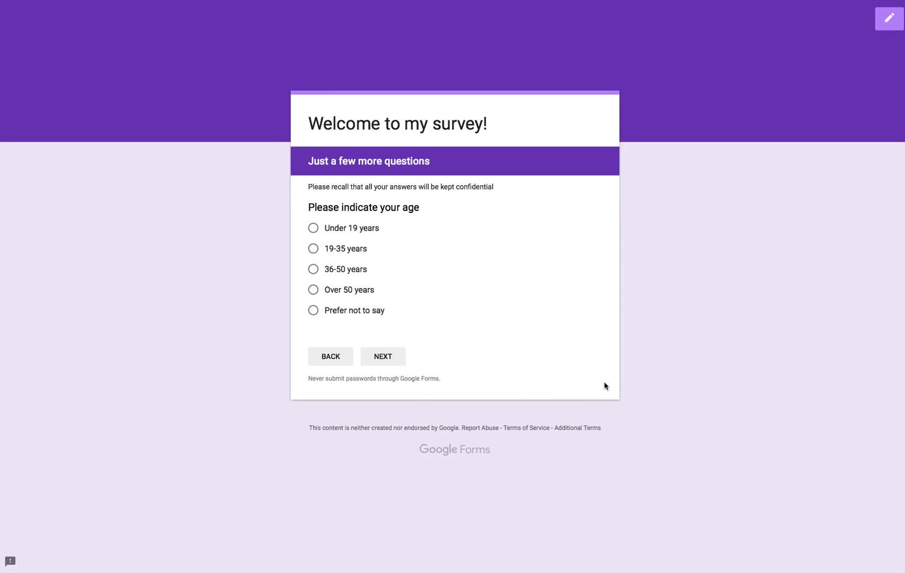
# Go back, change the XYZ purchase answer to "Within the past week", continue, and try to skip the satisfaction grid unanswered
pyautogui.click(318, 358)
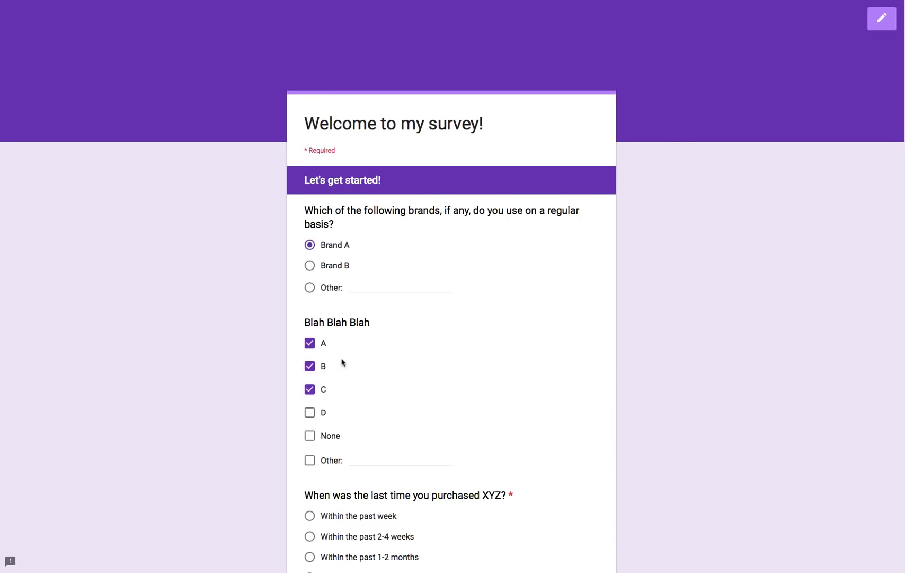
pyautogui.scroll(-5, 318, 401)
pyautogui.click(313, 332)
pyautogui.click(374, 457)
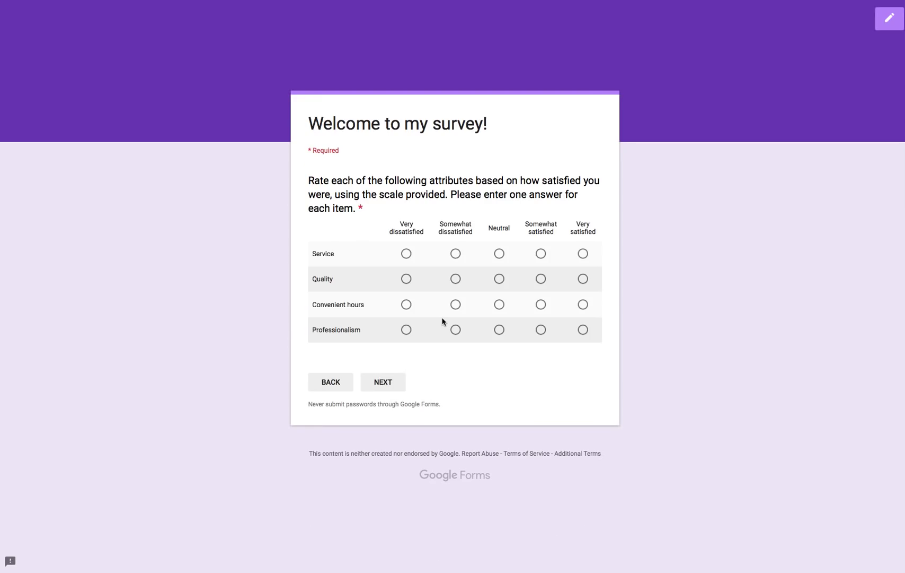
pyautogui.click(383, 382)
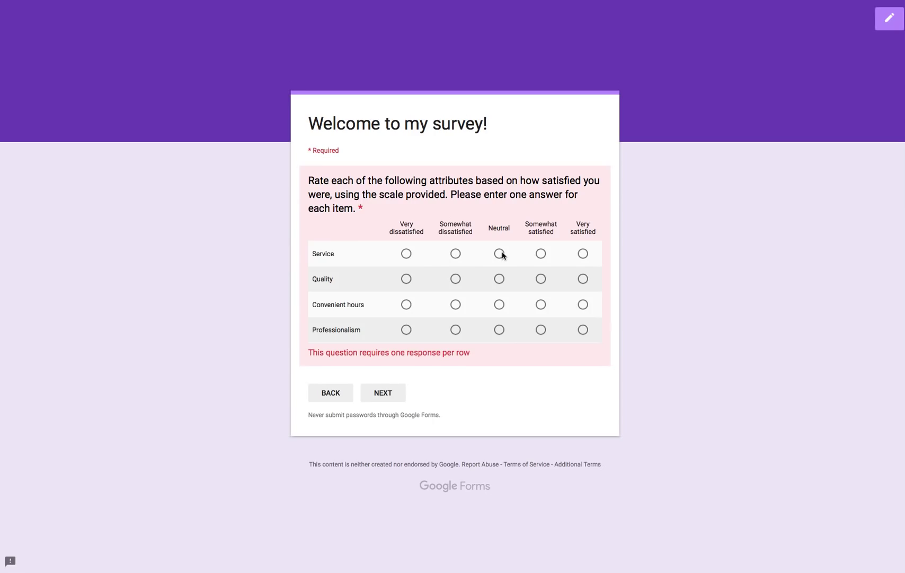
# Rate Service, Quality, Convenient hours and Professionalism as Neutral, and continue past the age question without answering it
pyautogui.click(500, 256)
pyautogui.click(500, 282)
pyautogui.click(500, 305)
pyautogui.click(499, 330)
pyautogui.click(399, 389)
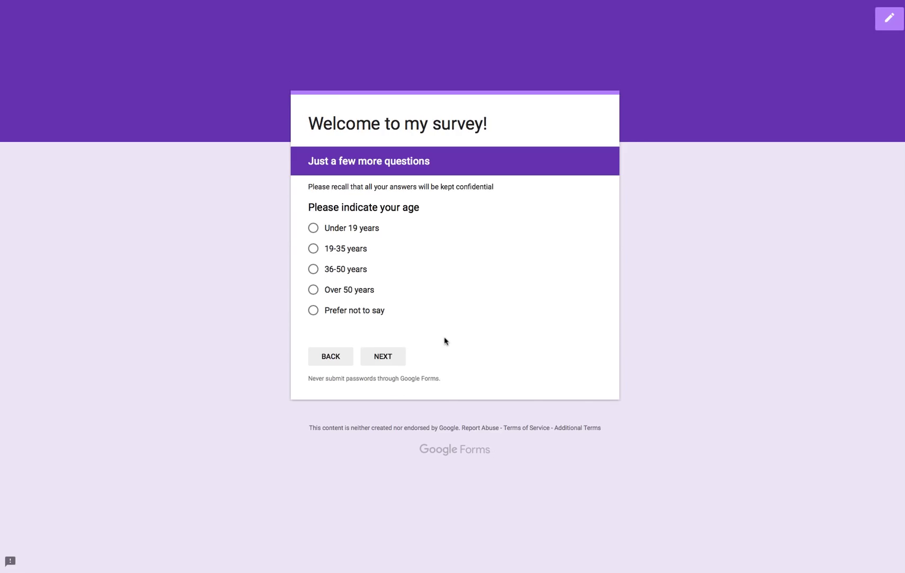
pyautogui.click(380, 360)
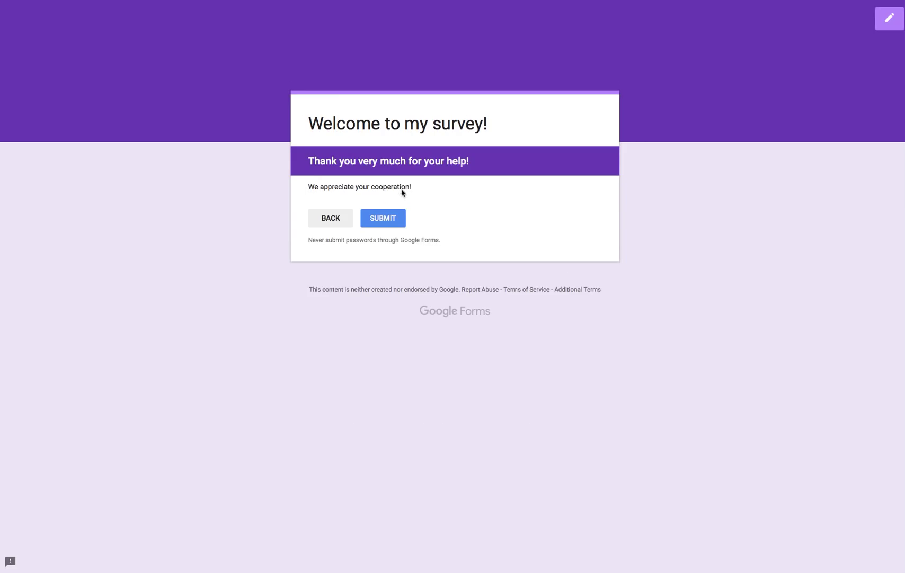